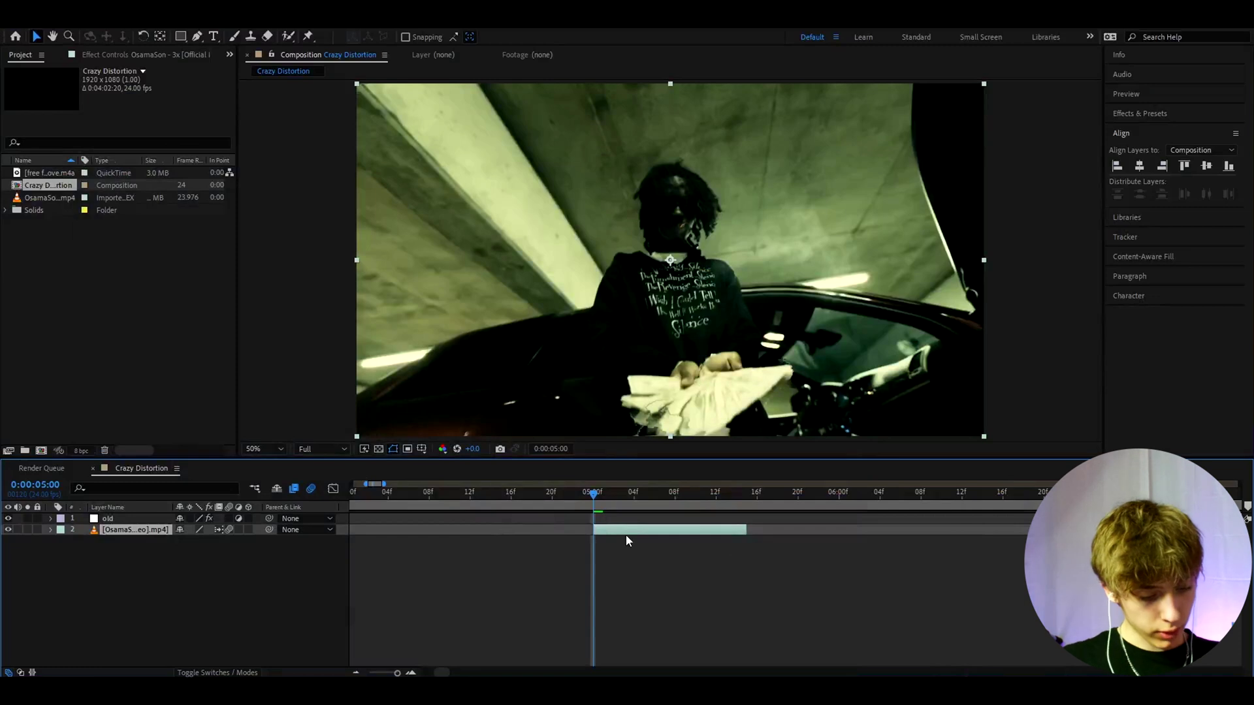
Step: Add a new adjustment layer, split it at 5:00 and delete the first part
key(ctrl+alt+y)
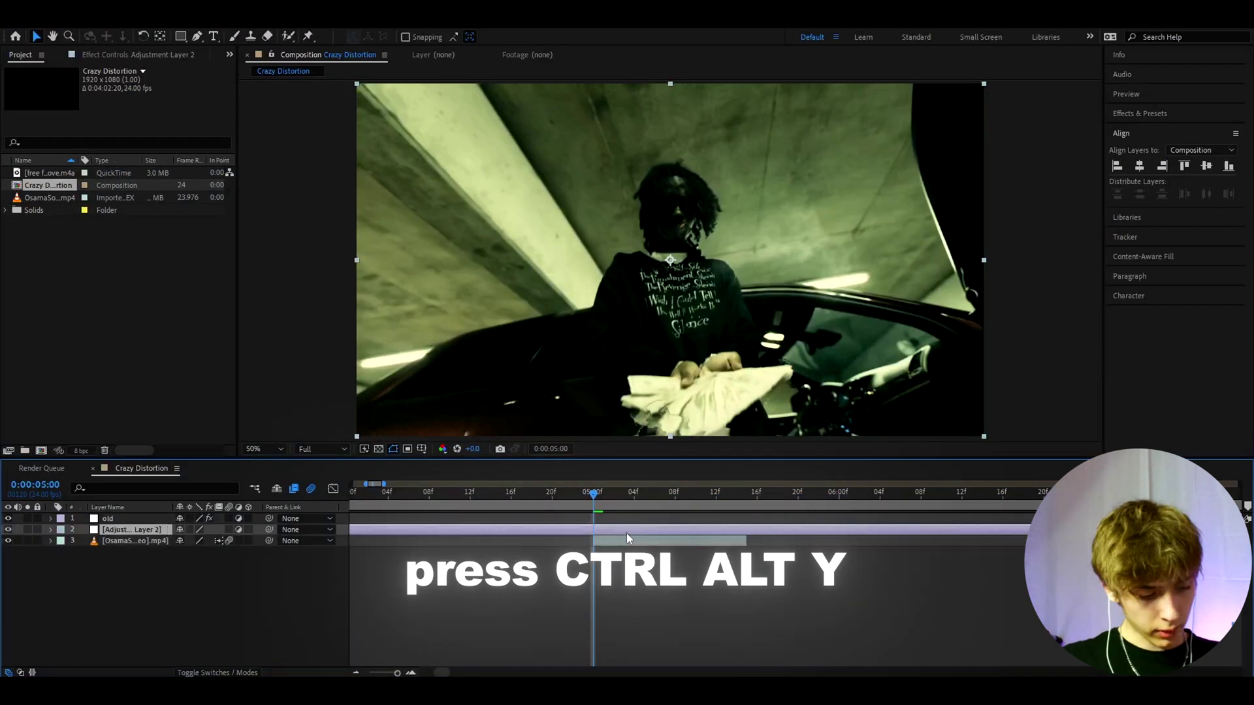
key(ctrl+shift+d)
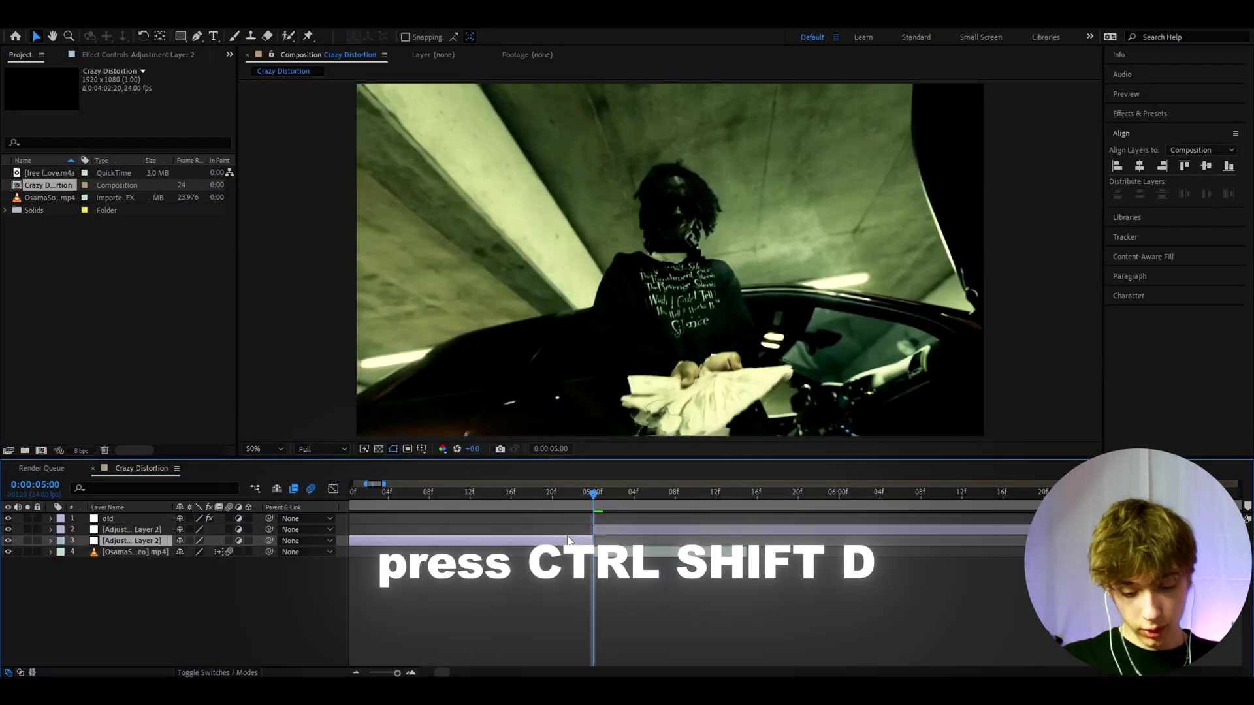
key(Delete)
Step: Trim the remaining adjustment layer to end at 5:15, then select it back at 5:00
click(630, 526)
click(744, 494)
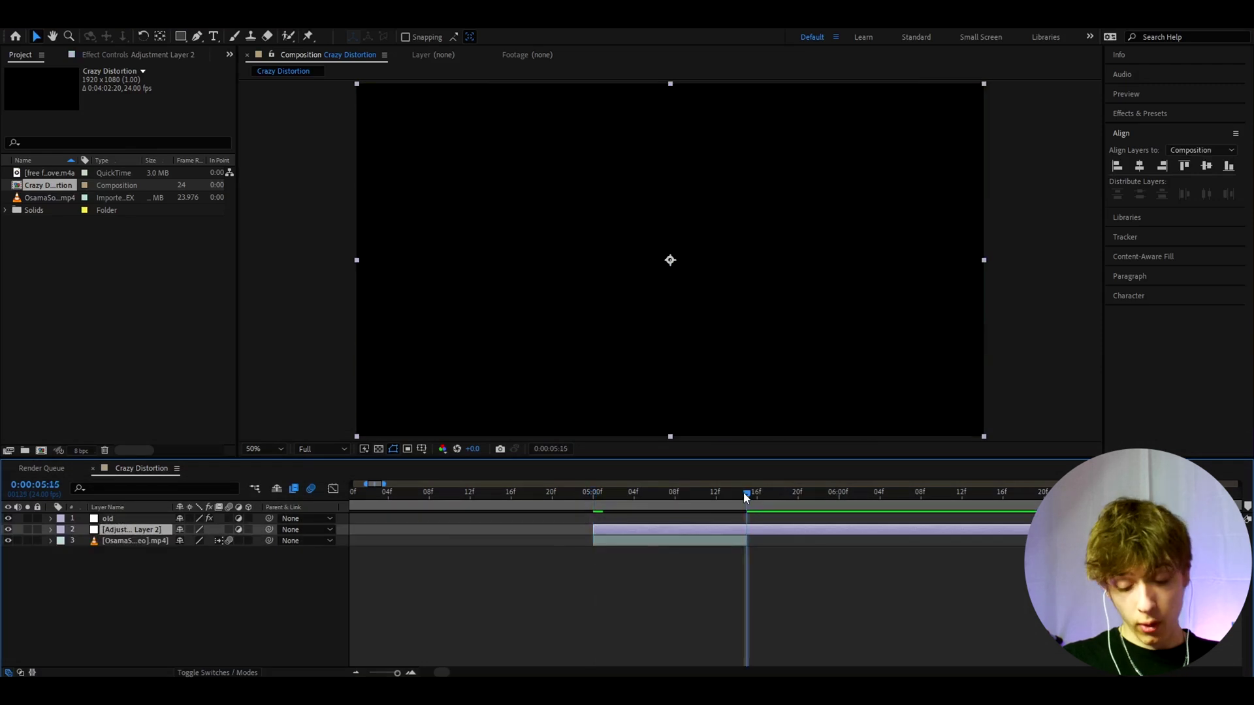
key(alt+])
drag(746, 493, 603, 497)
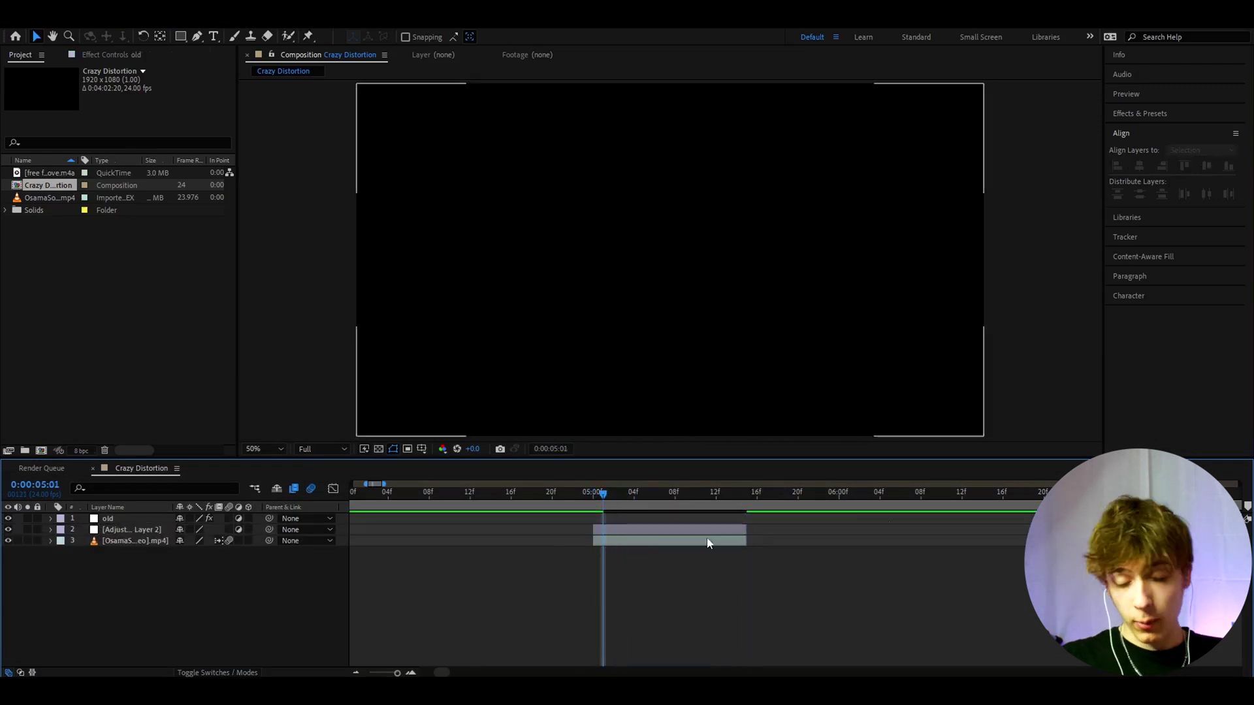
click(614, 530)
click(592, 494)
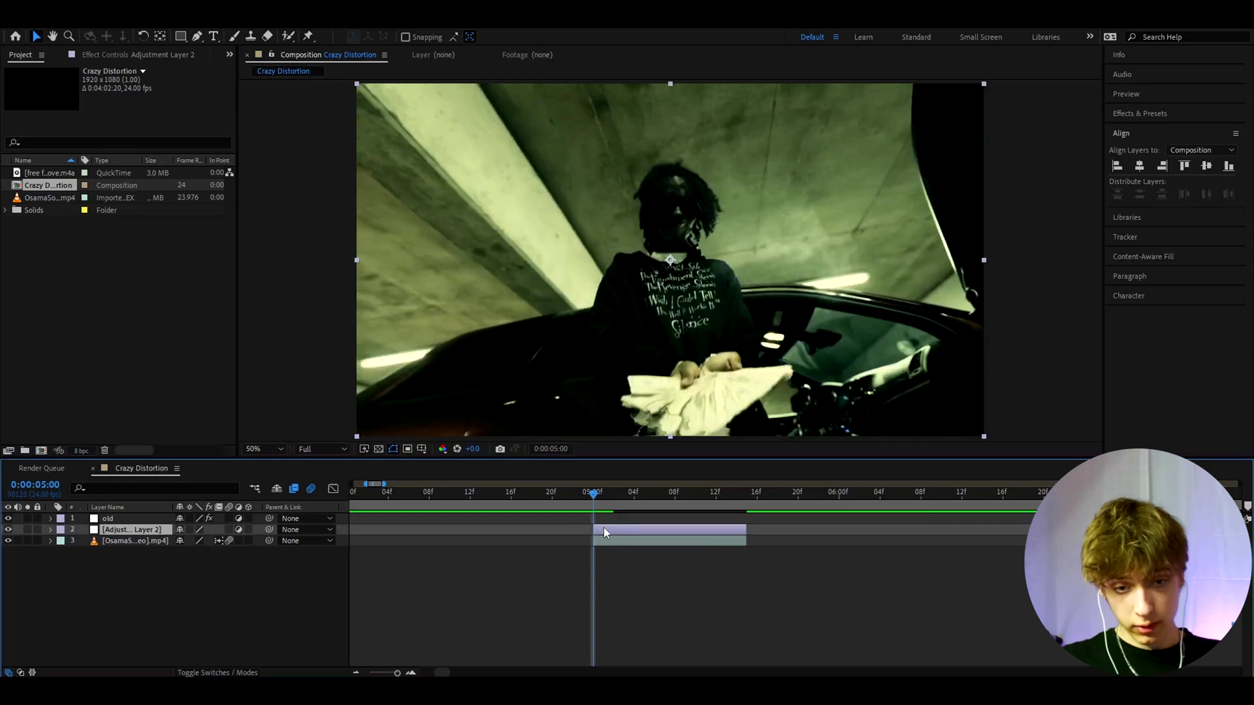
Step: Apply S_WarpBubble to the adjustment layer through the 's_warpb' effect search
key(ctrl+space)
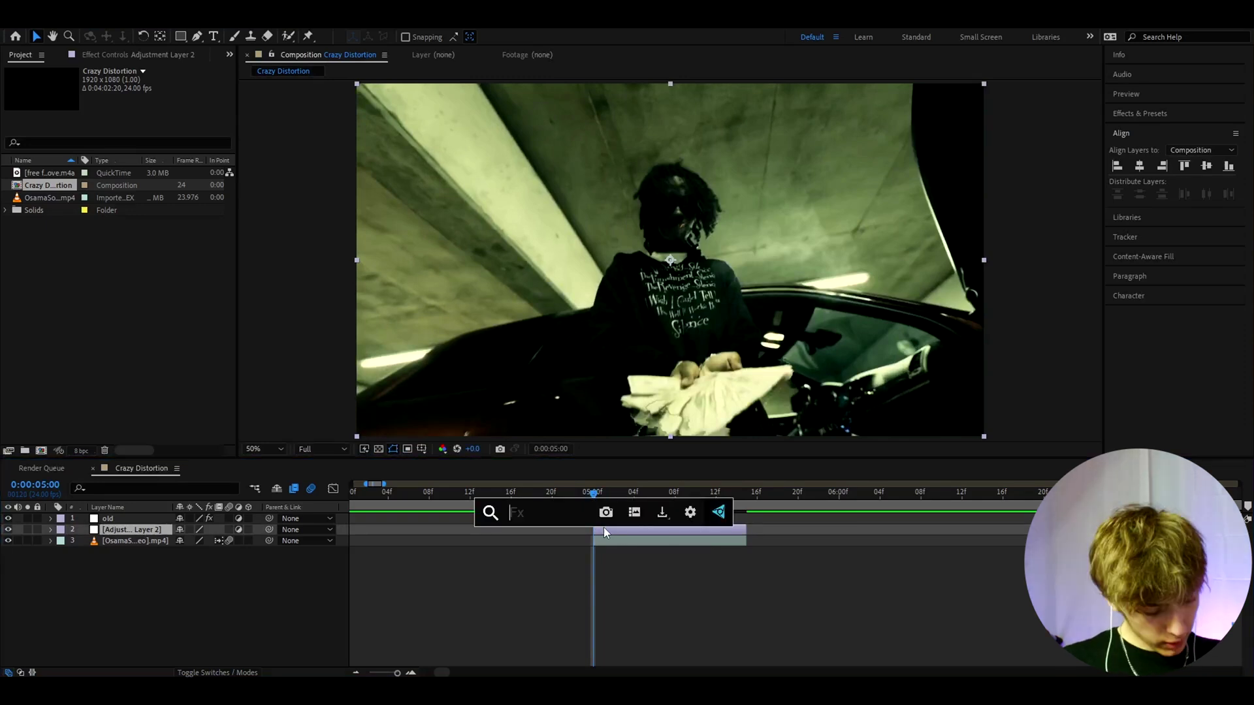
text(s_warpb)
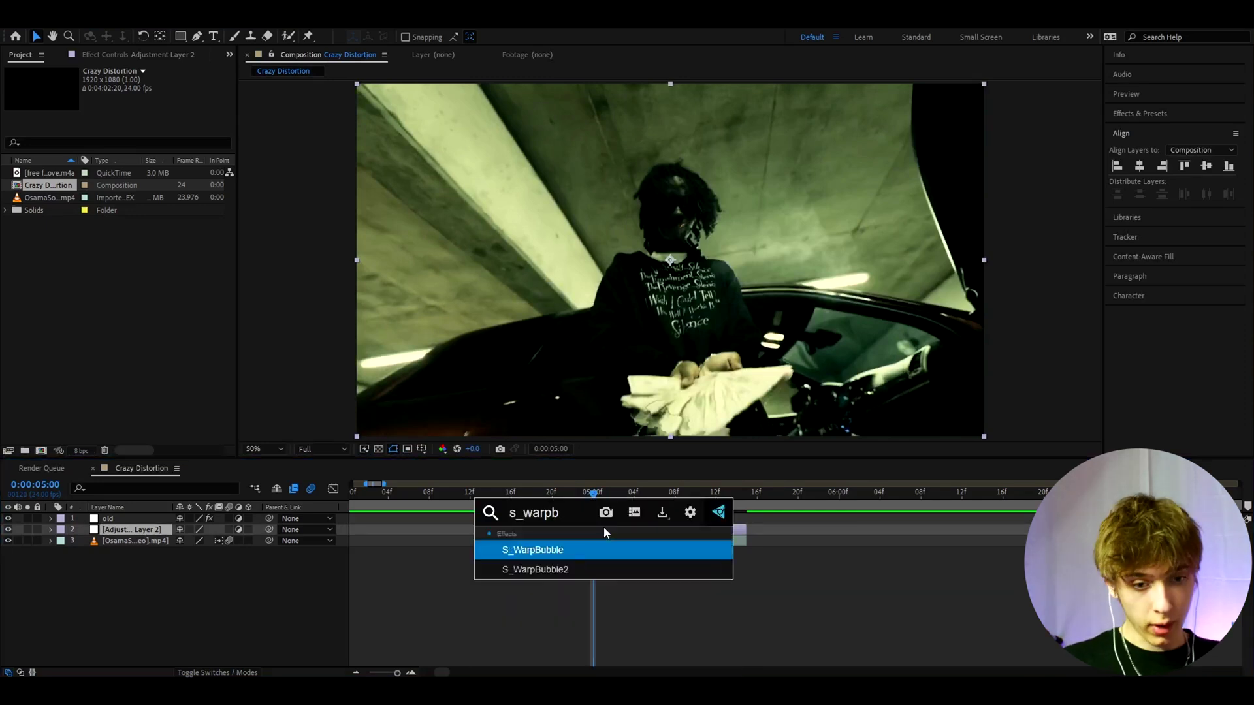
key(Return)
Step: Set Warp Bubble's Amplitude to 0.180 and Frequency to 6.00
text(0.18)
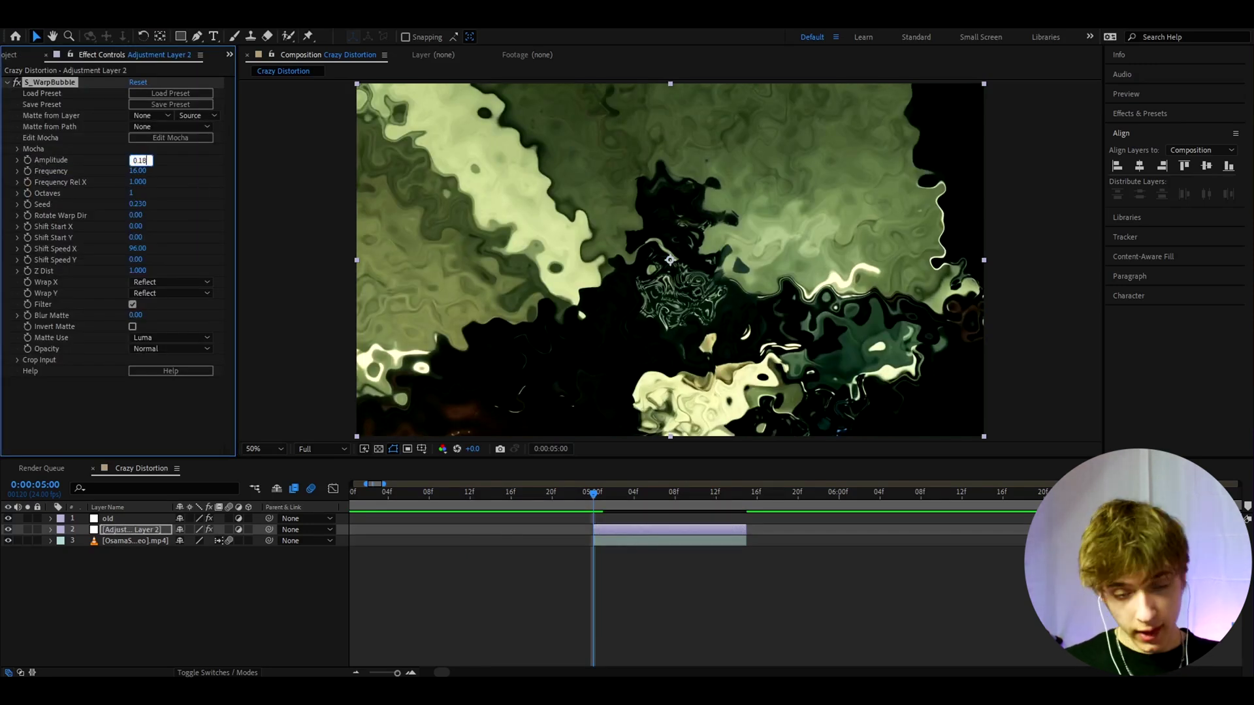
key(Return)
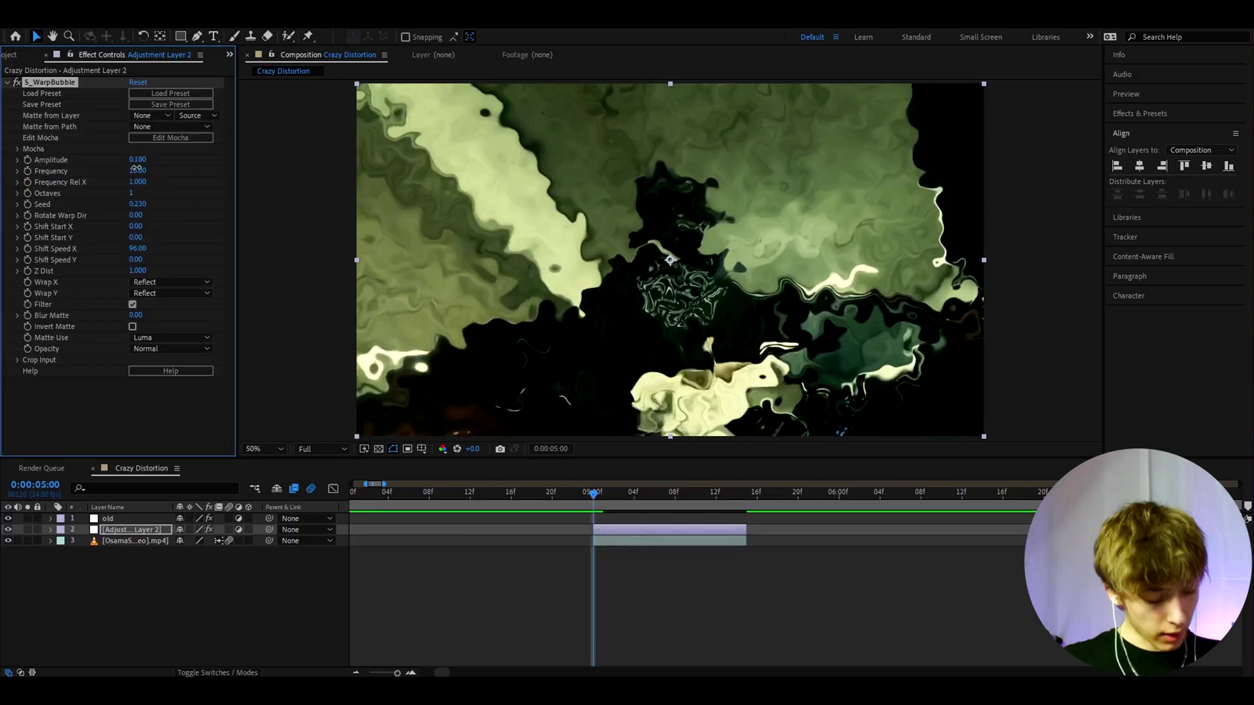
click(137, 171)
text(6)
key(Return)
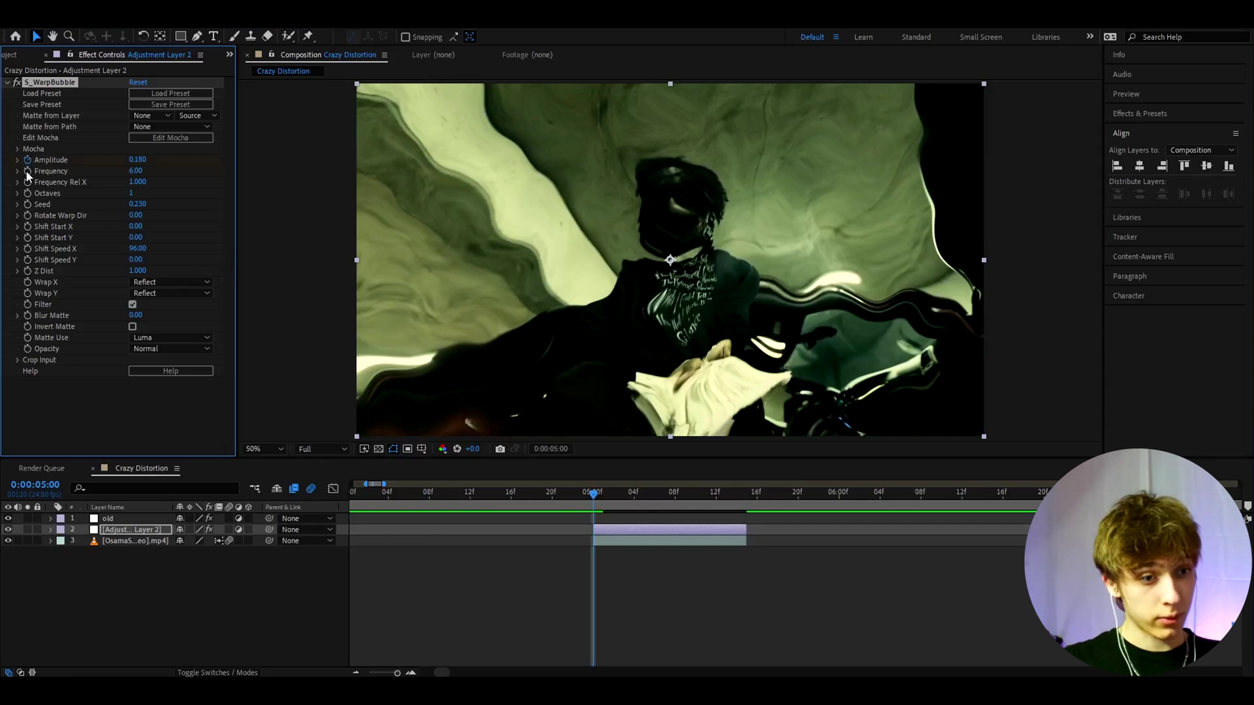
Step: At 5:15, keyframe Warp Bubble Amplitude and Frequency down to 0
click(736, 498)
key(Page_Down)
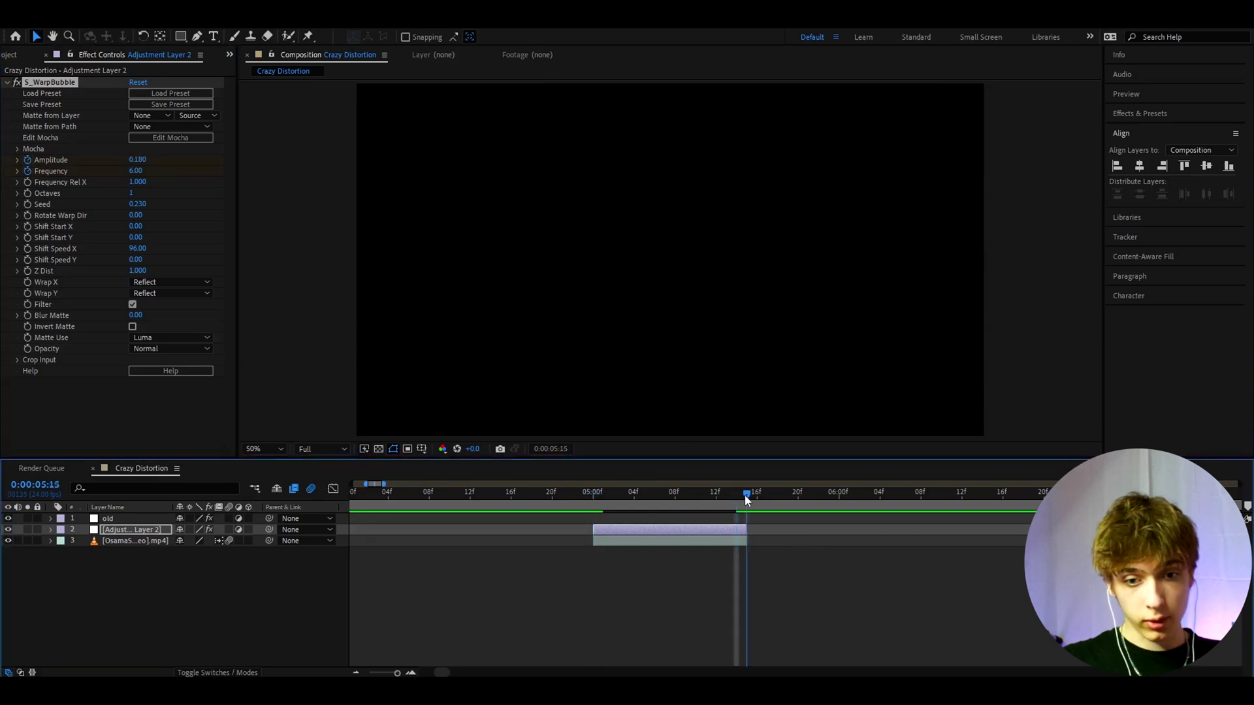
text(0)
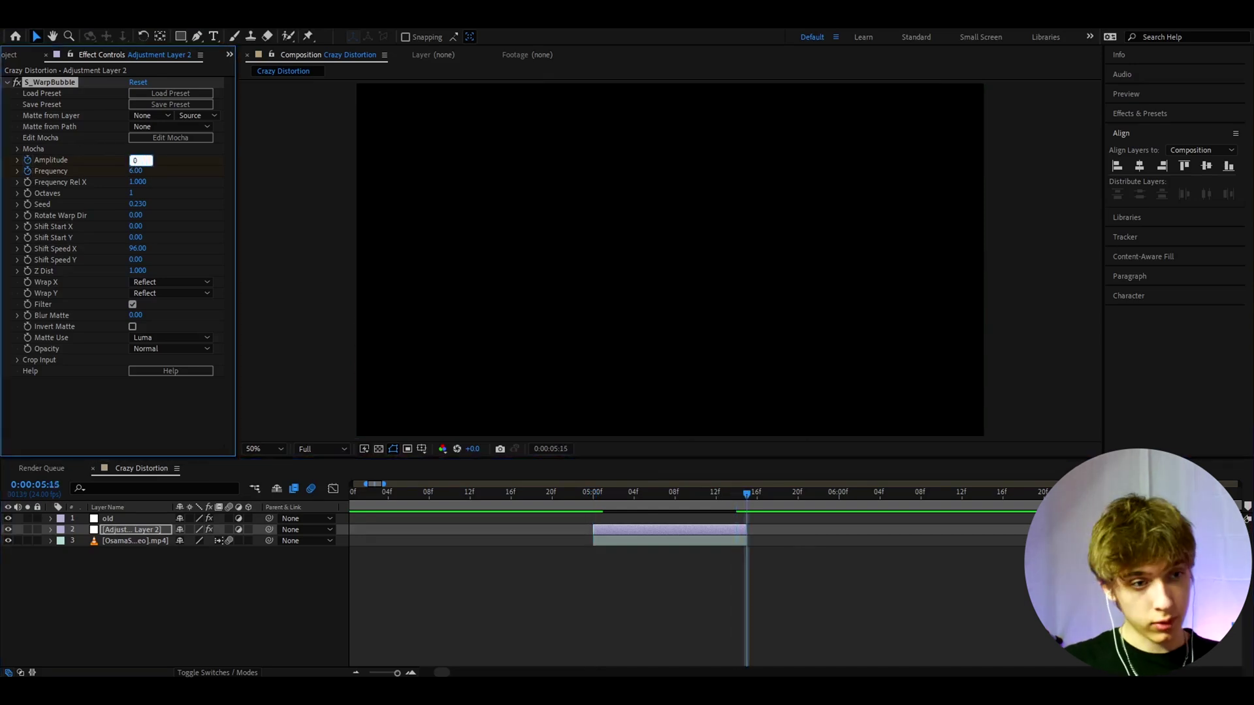
key(Return)
click(135, 170)
text(0)
key(Return)
Step: Scrub from 5:00 to preview the warp fading out across the clip
click(591, 496)
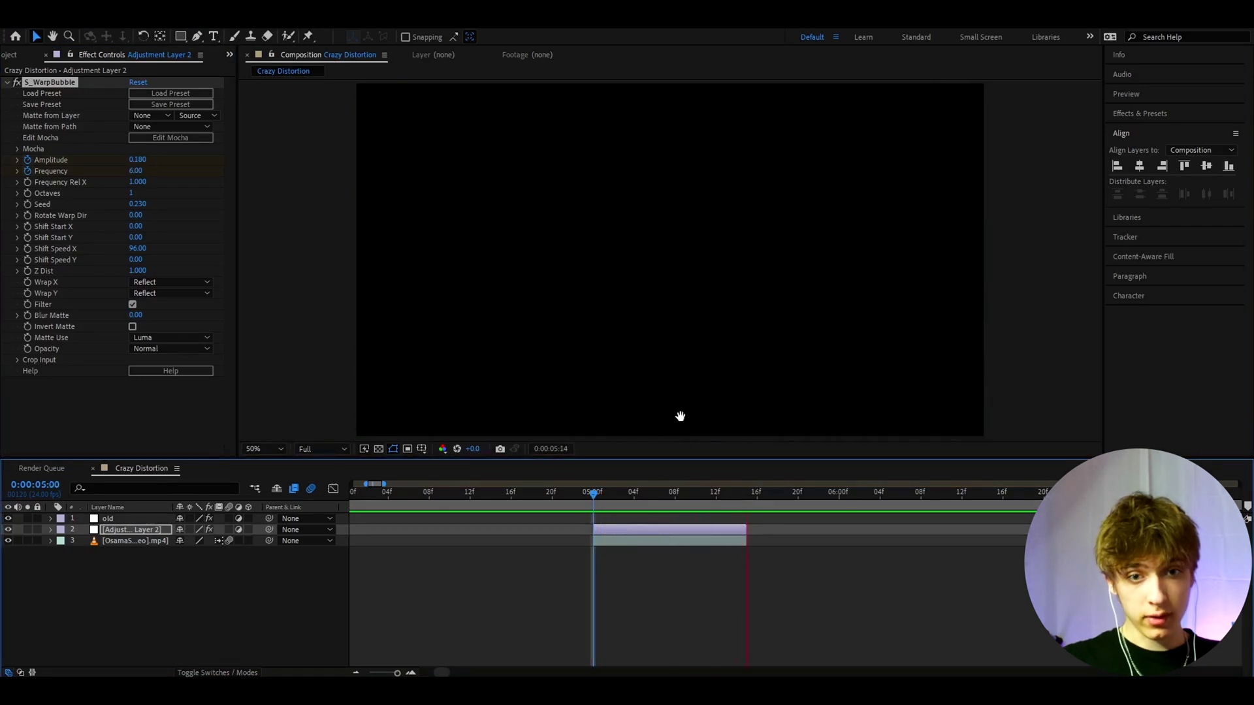
click(639, 499)
drag(639, 499, 594, 505)
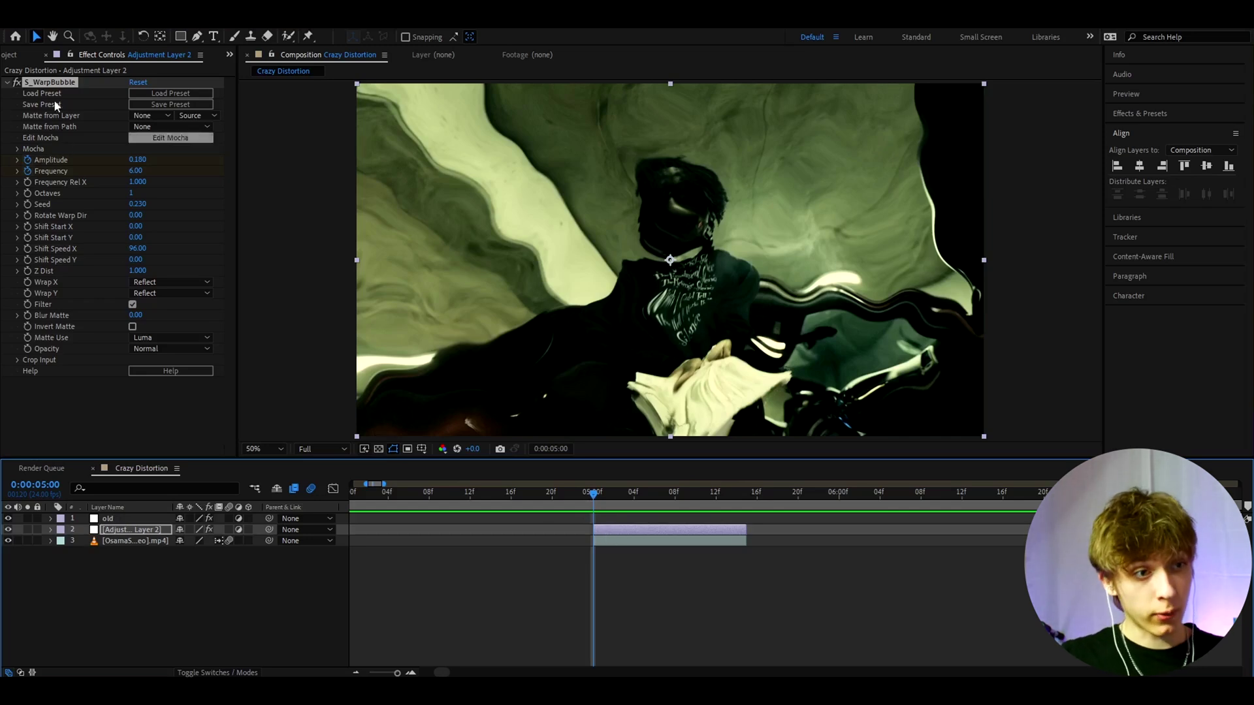
click(48, 84)
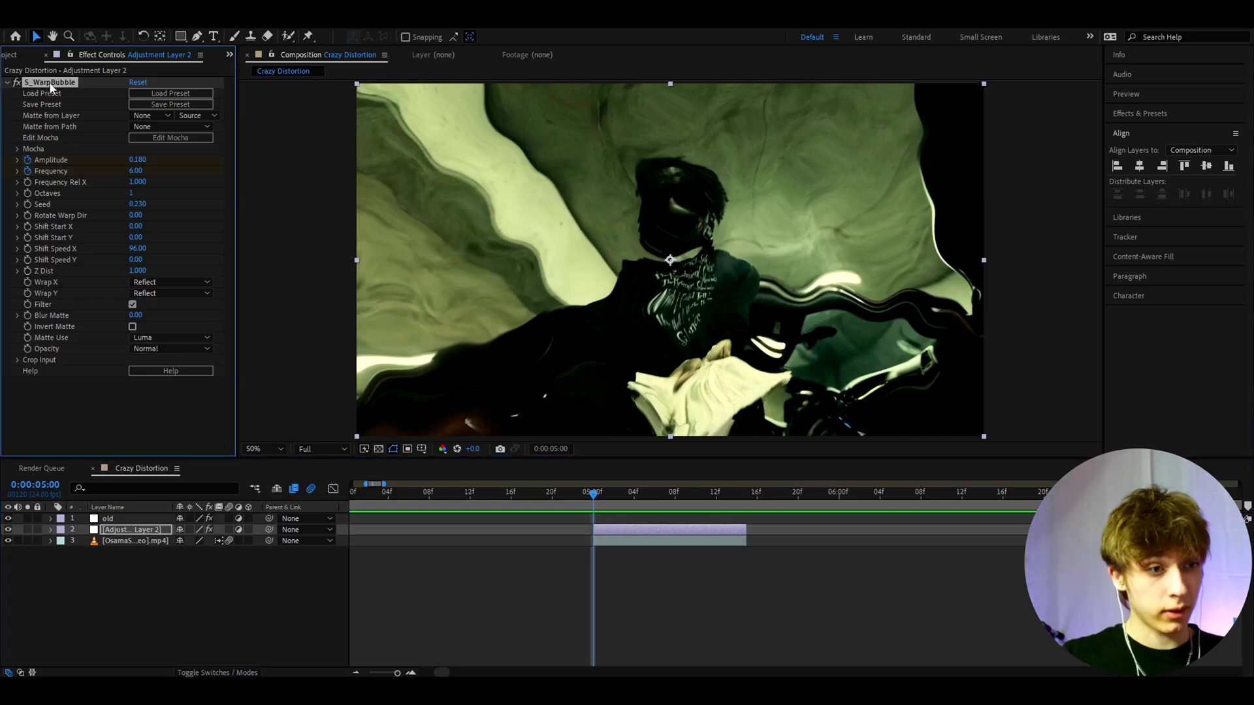
click(605, 530)
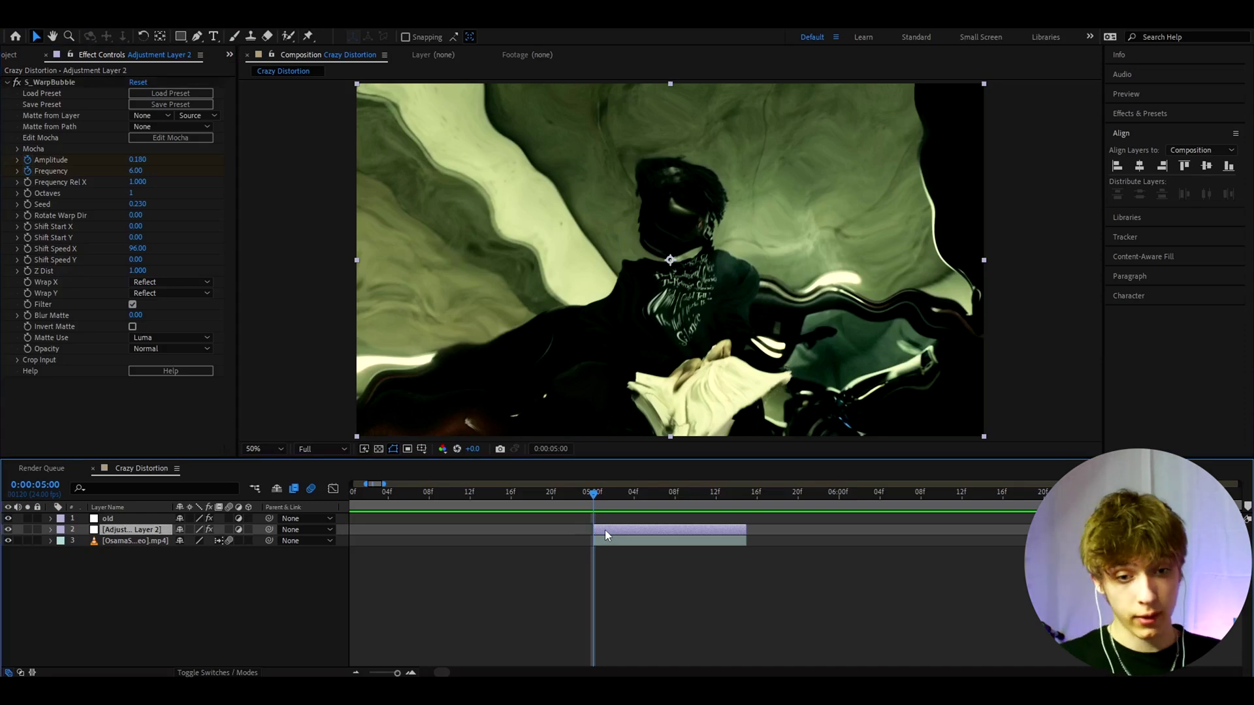
Step: Apply S_DistortChroma via the effect search and set Blur Lens to 600
key(ctrl+space)
text(s)
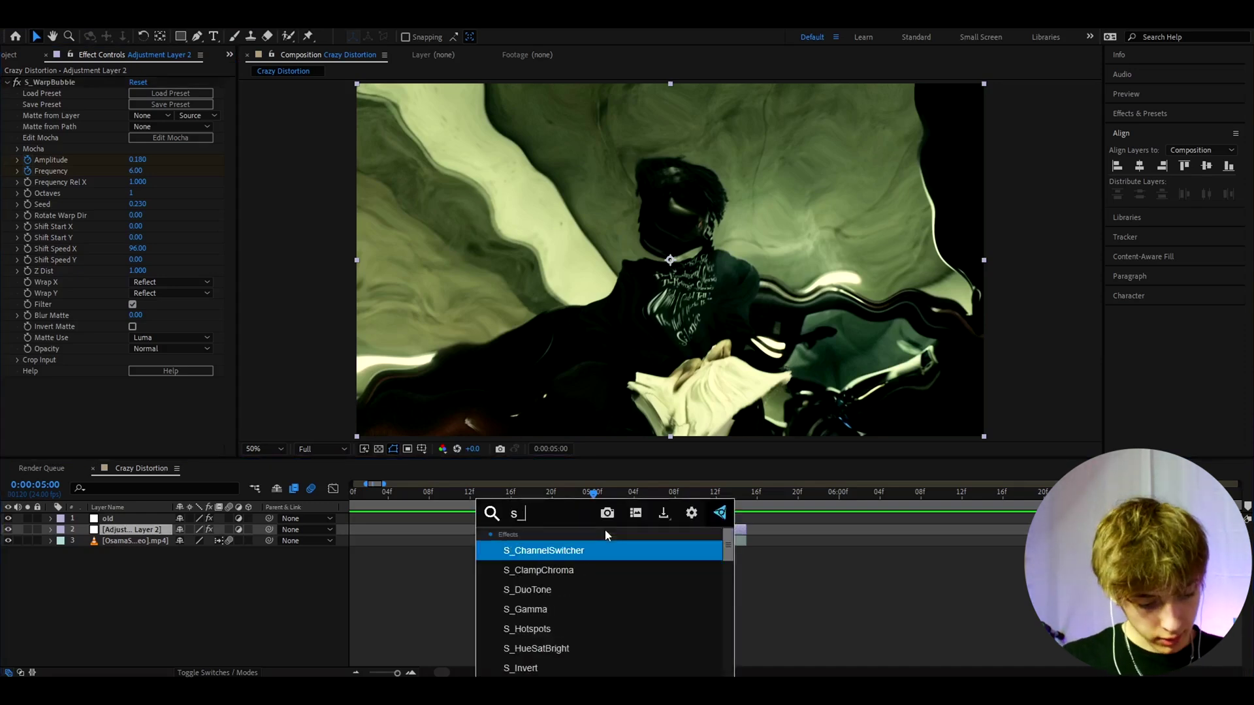
text(_distor)
click(558, 571)
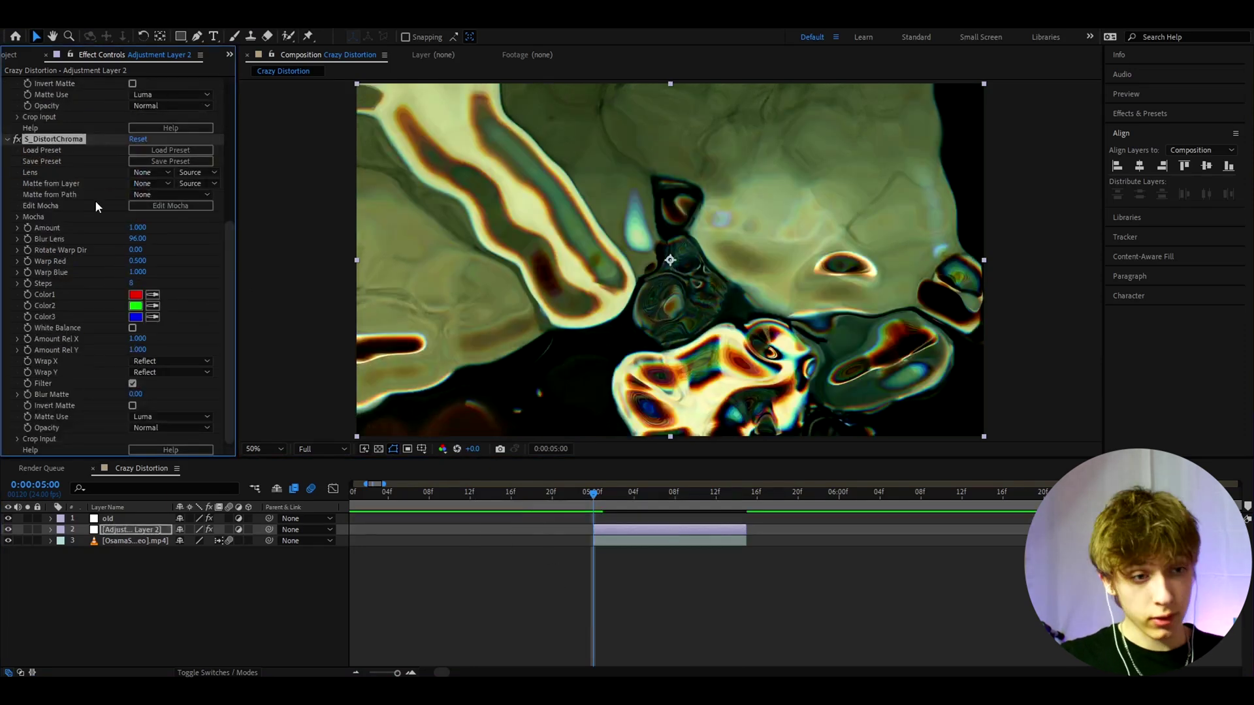
click(137, 238)
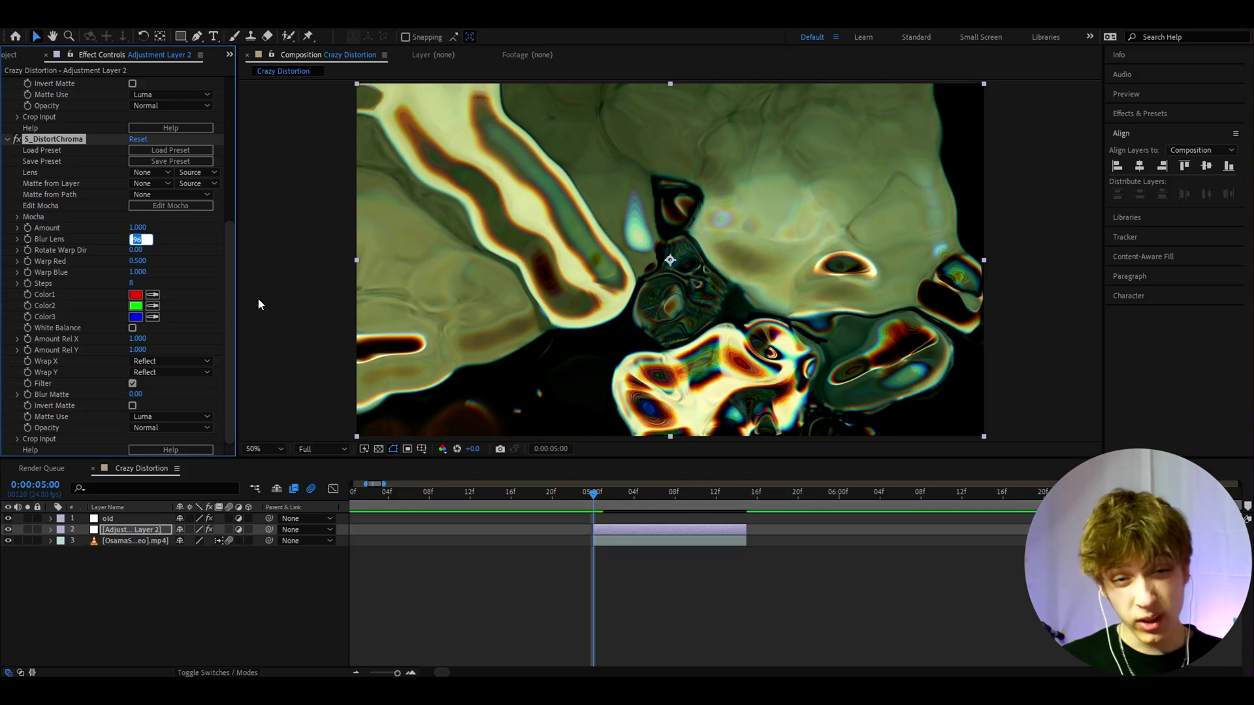
text(600)
Step: Keyframe S_DistortChroma Amount at 0.26 at 5:00 and 0.02 at 5:15
click(157, 228)
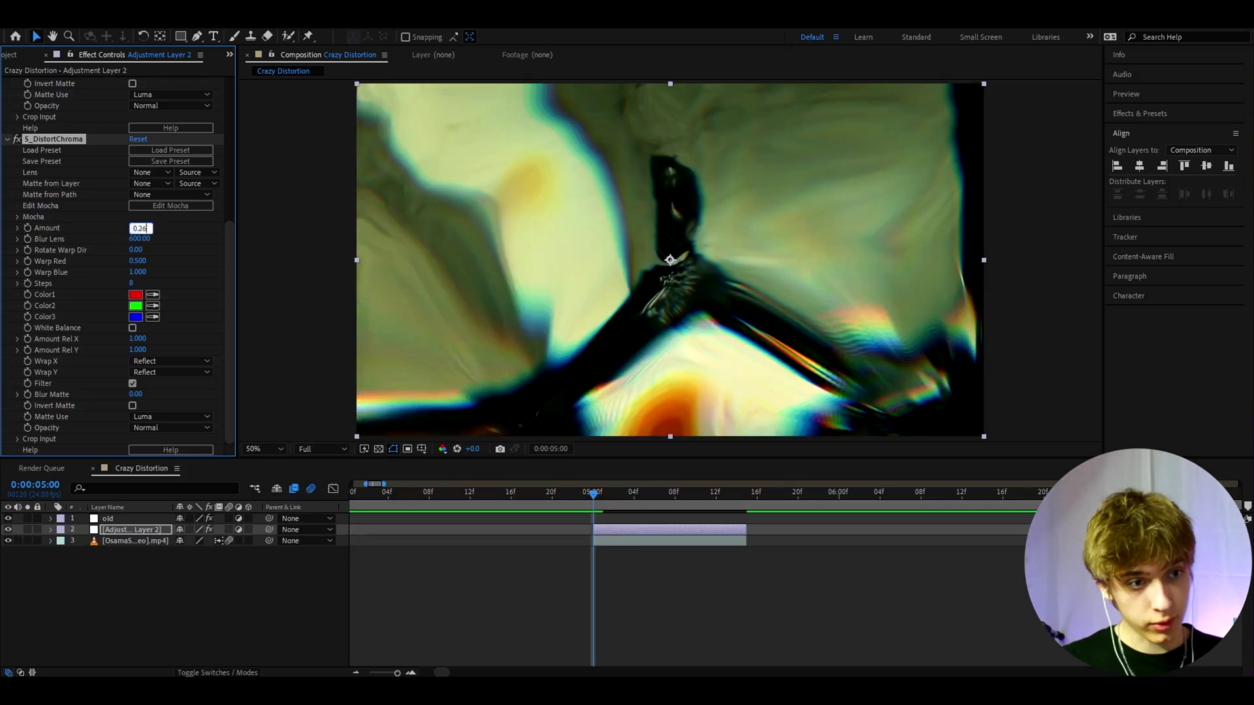
text(0.26)
key(Return)
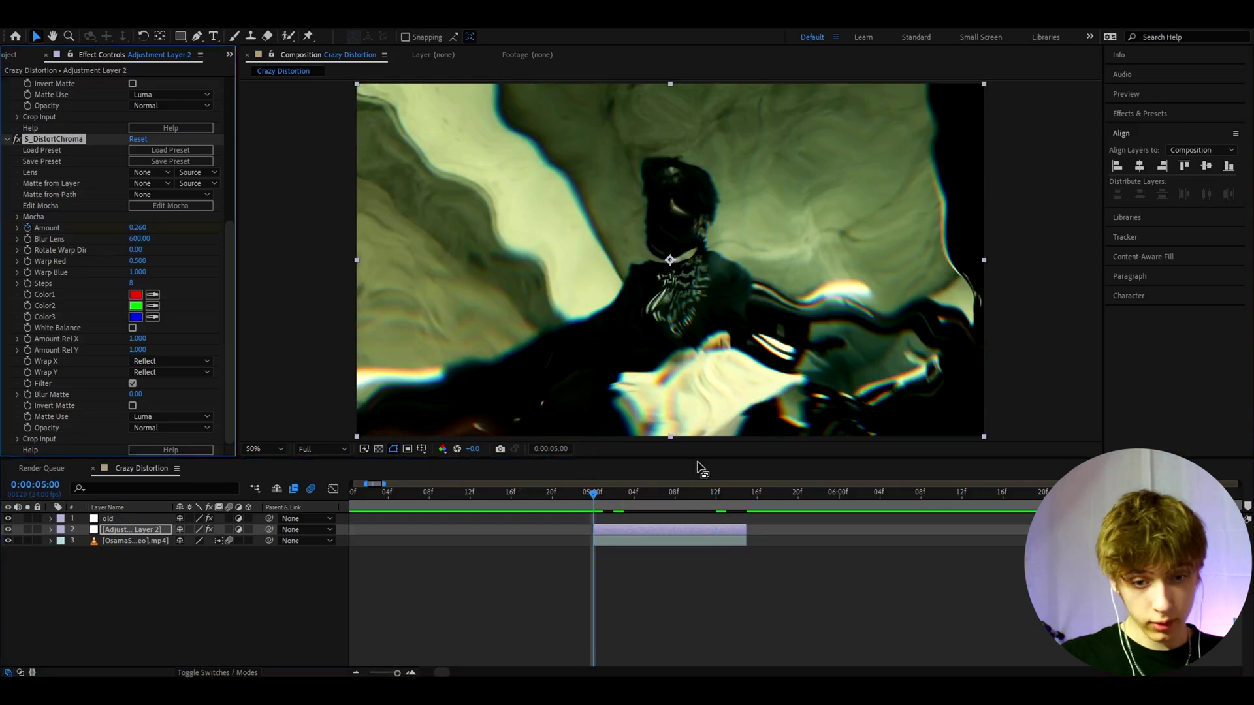
click(745, 495)
click(140, 228)
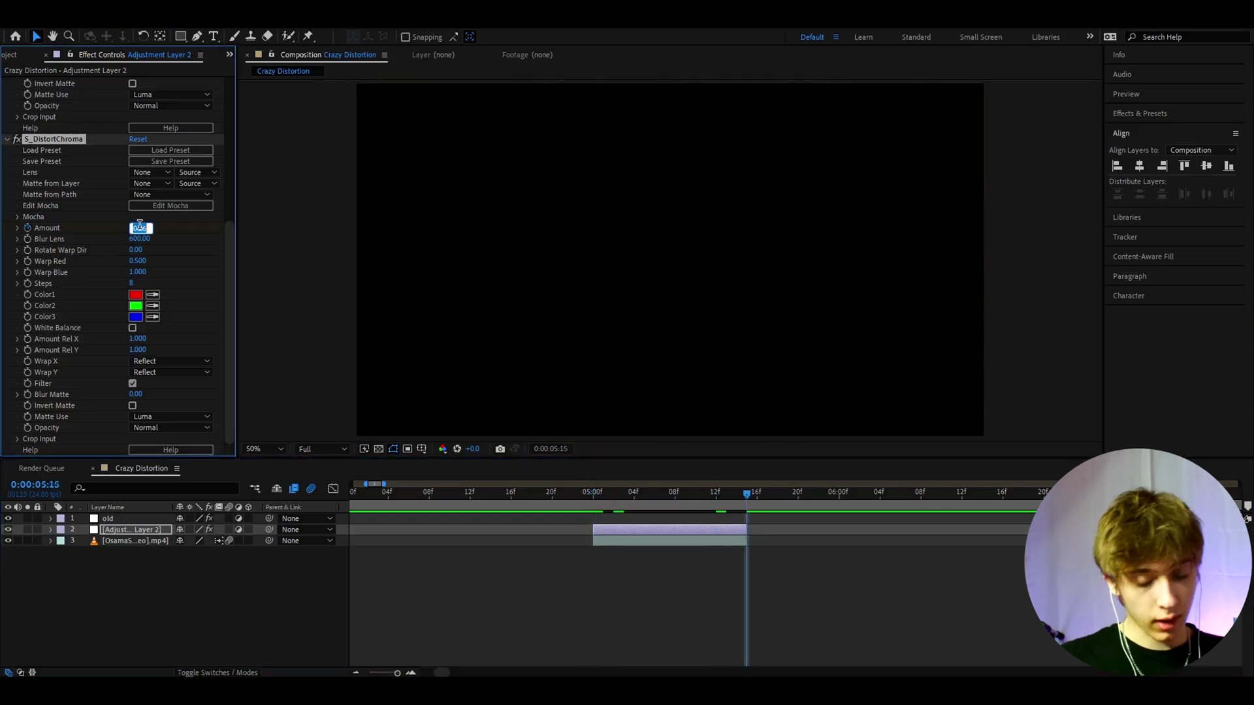
text(0.0)
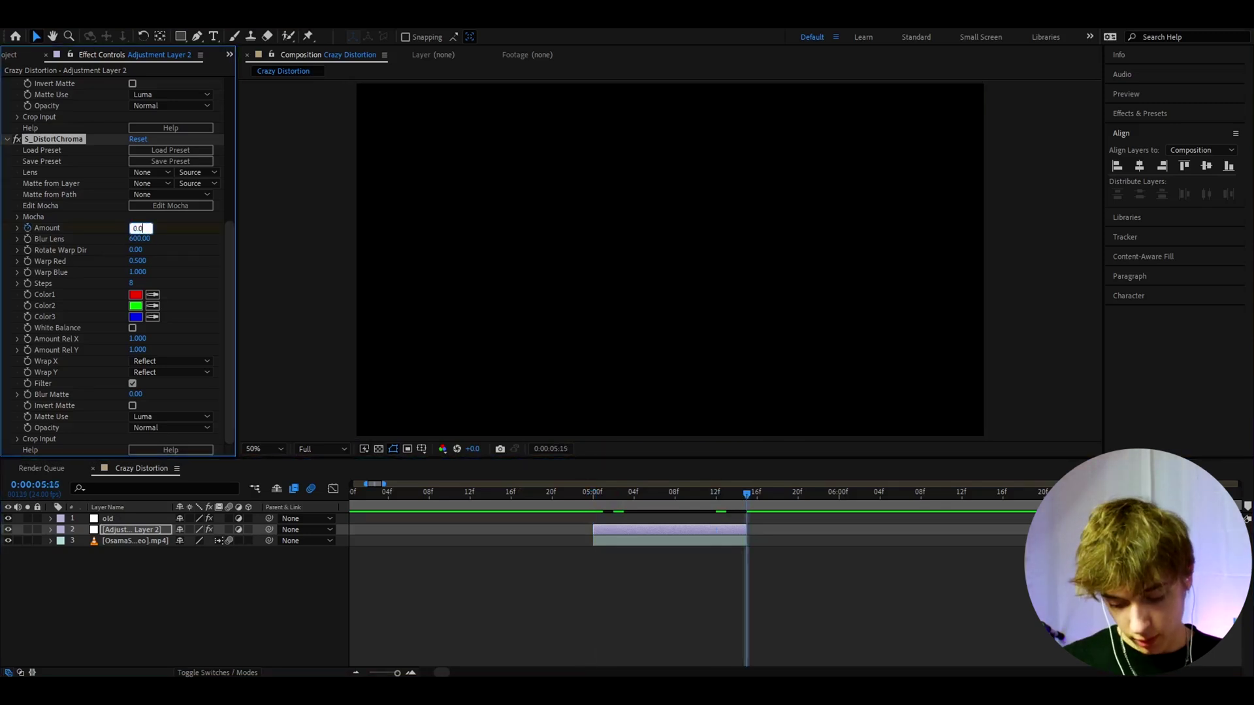
text(2)
key(Return)
Step: Preview the chroma distortion, then set Warp Red to 0.3 at 5:00
click(594, 494)
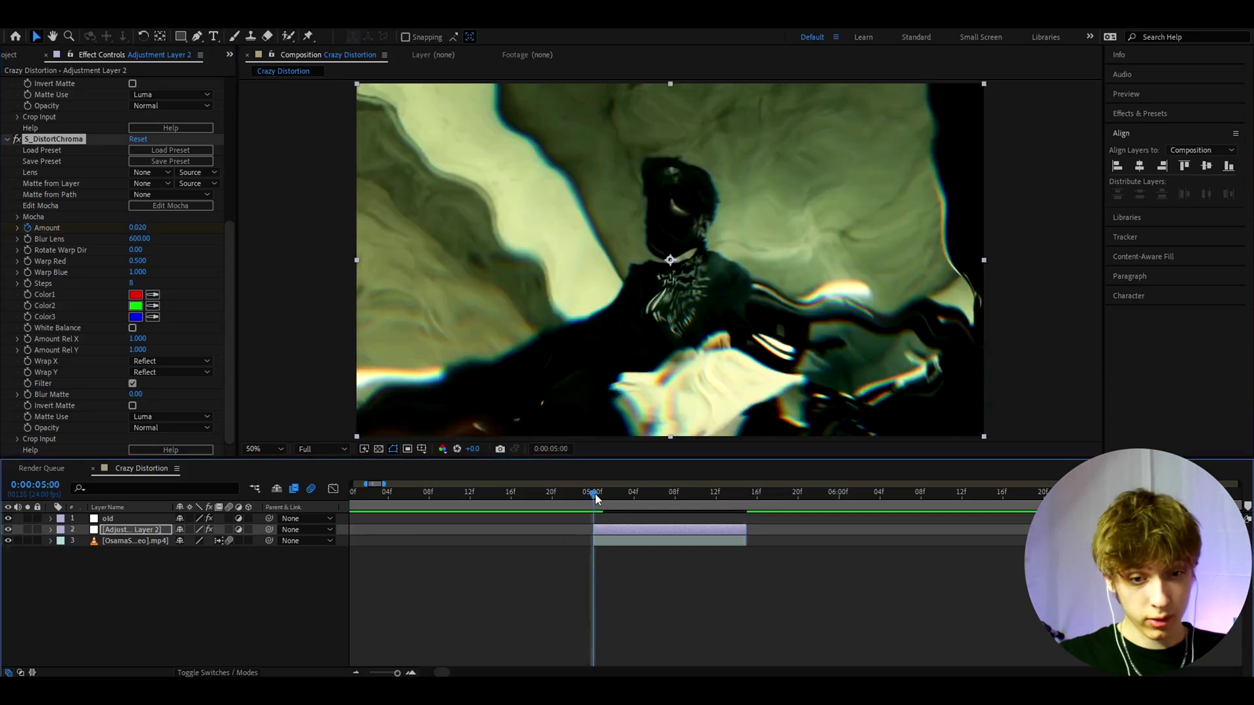
mouse_move(603, 490)
mouse_down()
mouse_move(696, 495)
mouse_move(613, 490)
mouse_up()
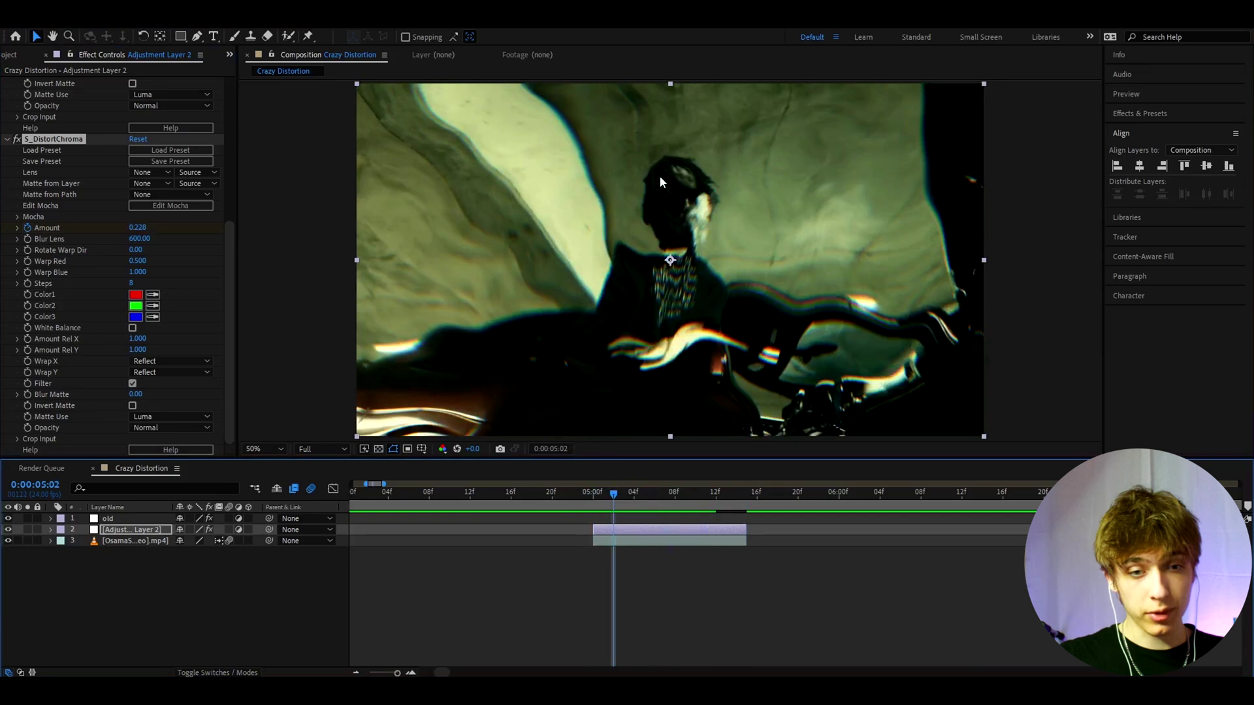
click(594, 495)
click(138, 261)
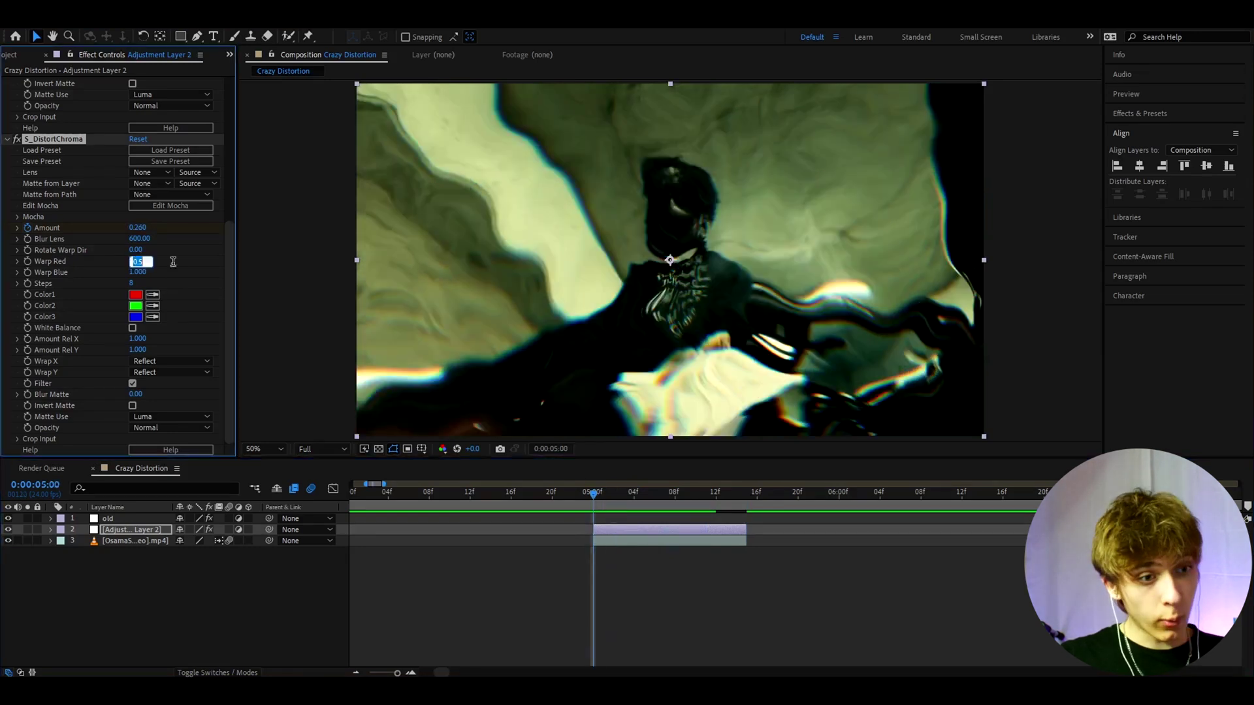
text(0)
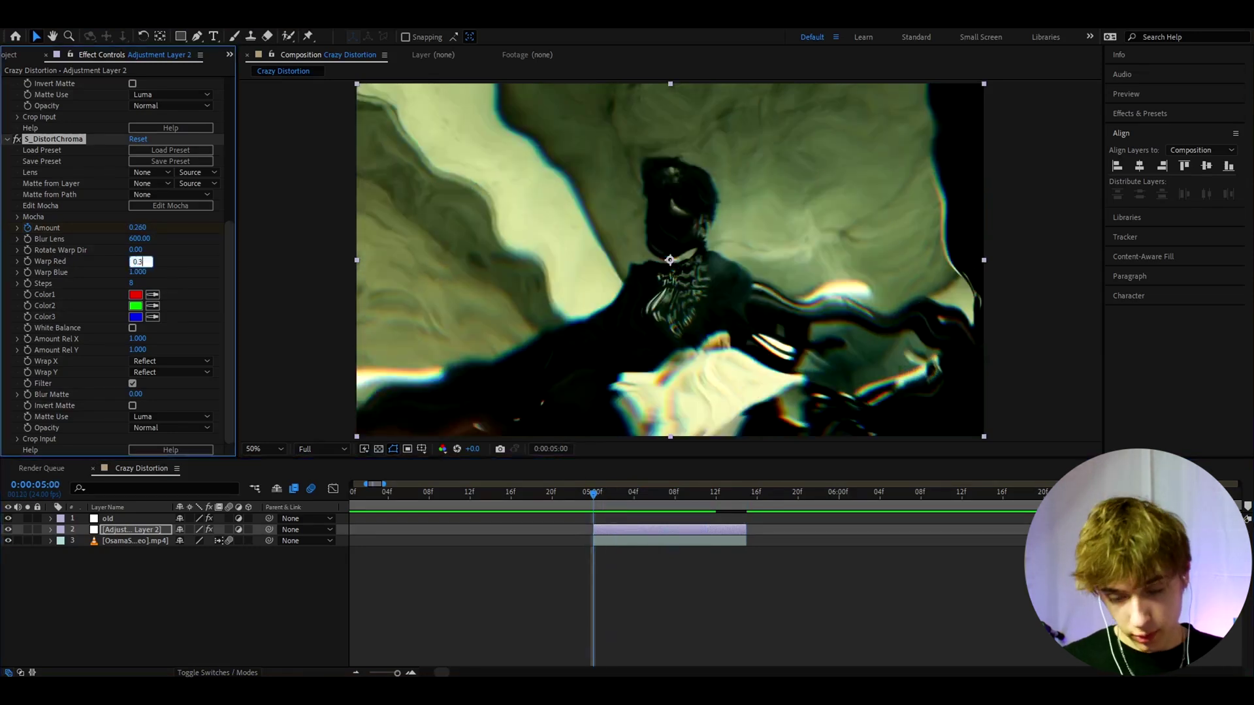
key(Return)
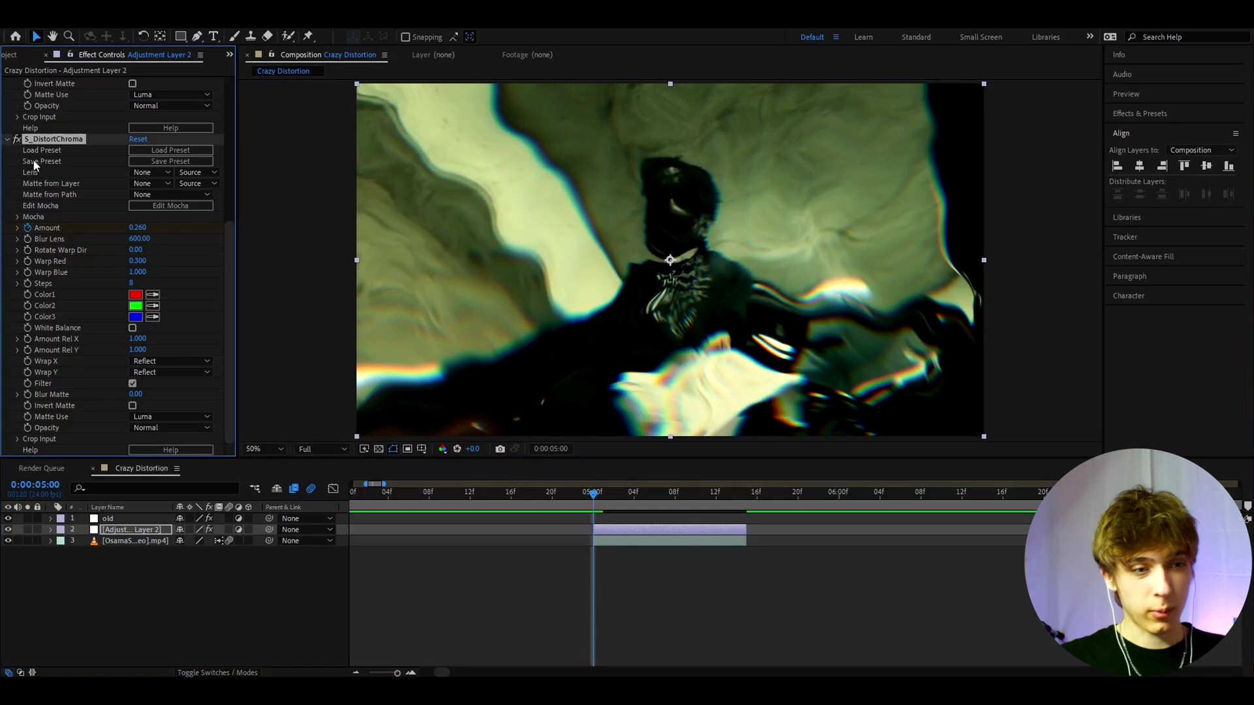
Step: Apply Hue/Saturation via the 'hue' effect search and set Master Saturation to -50
key(ctrl+space)
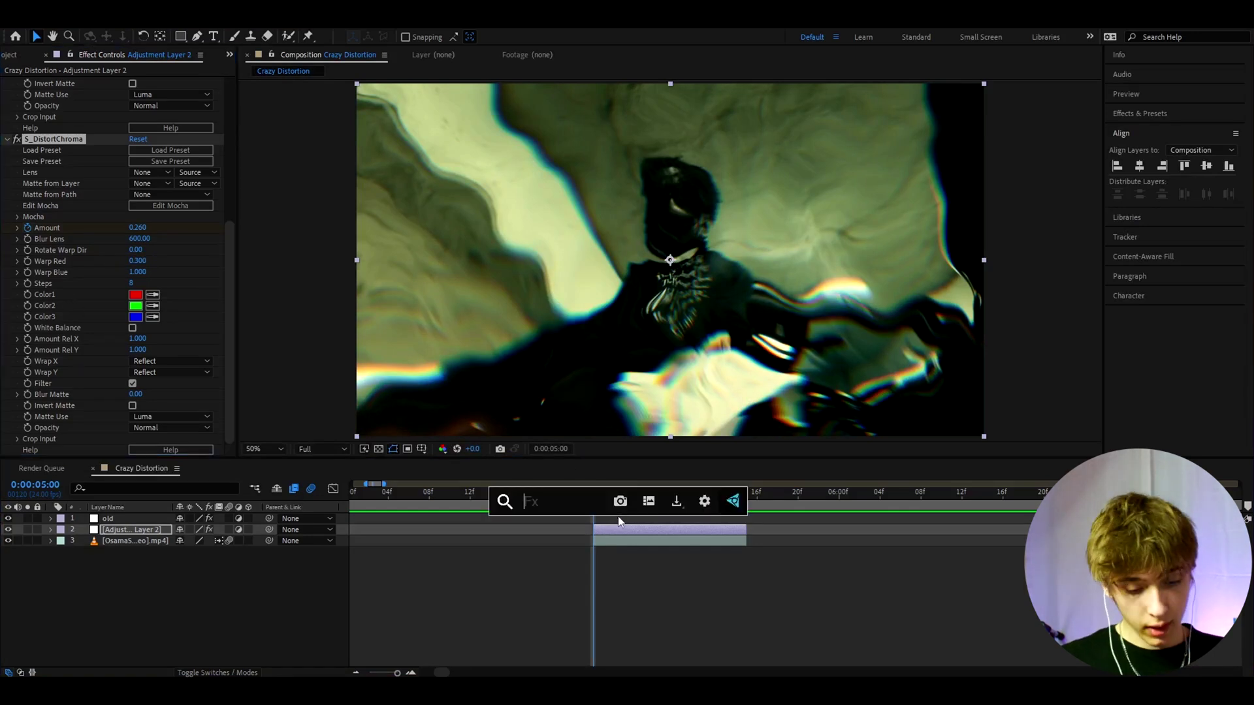
text(hue)
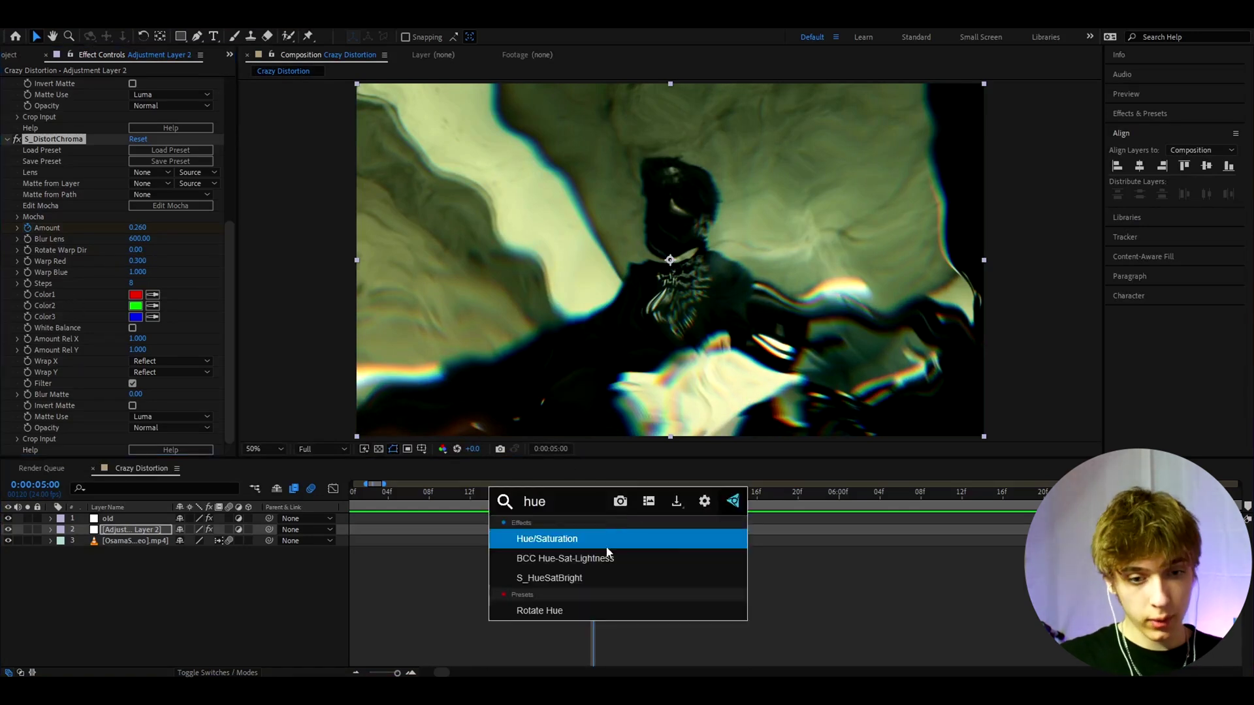
click(567, 541)
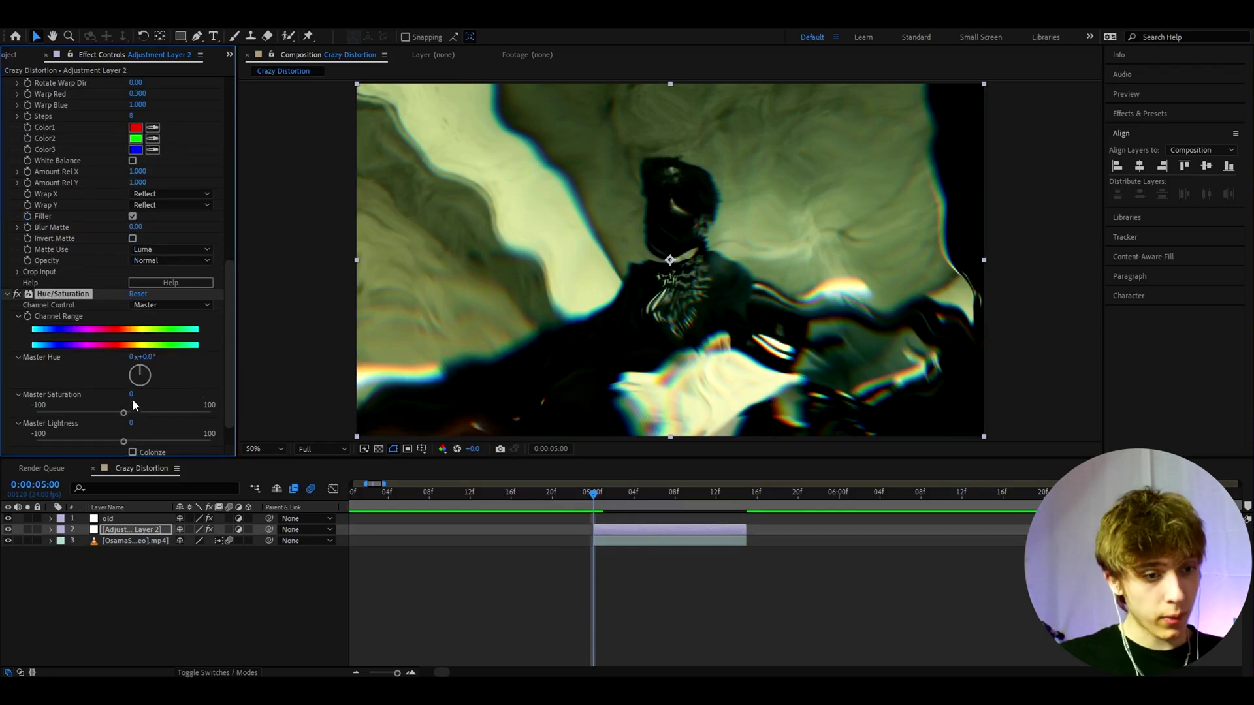
text(-50)
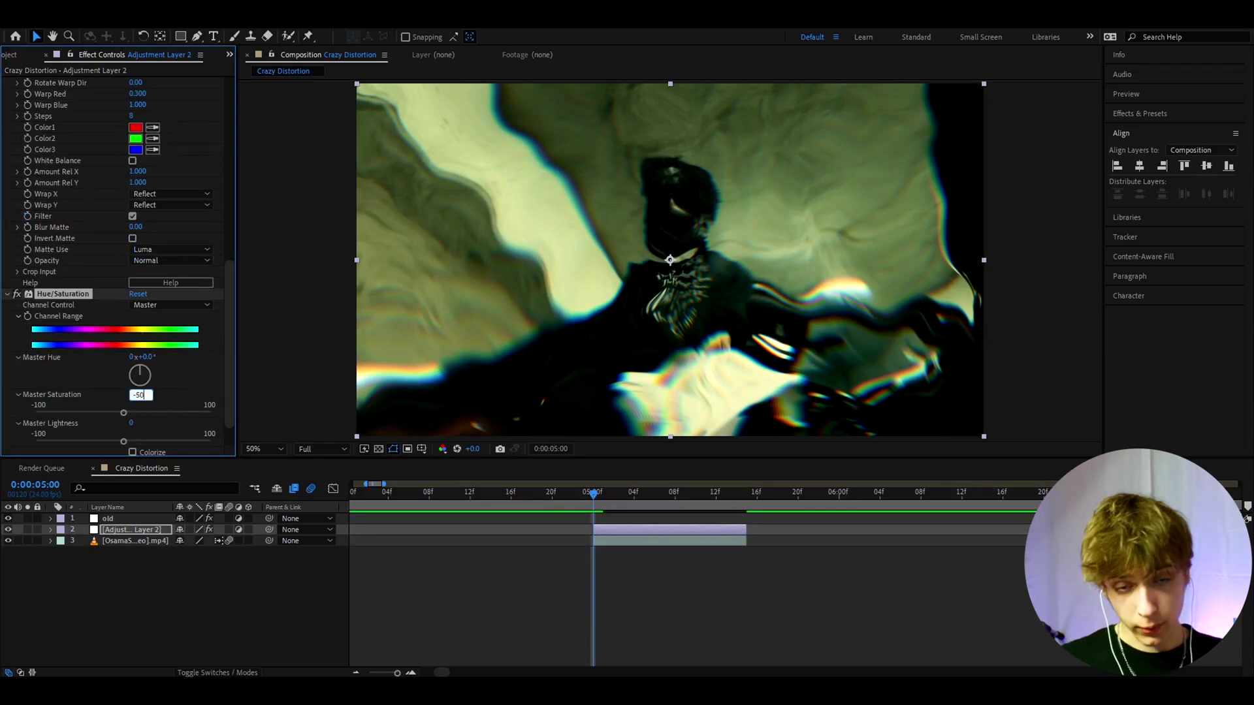
key(Return)
click(602, 528)
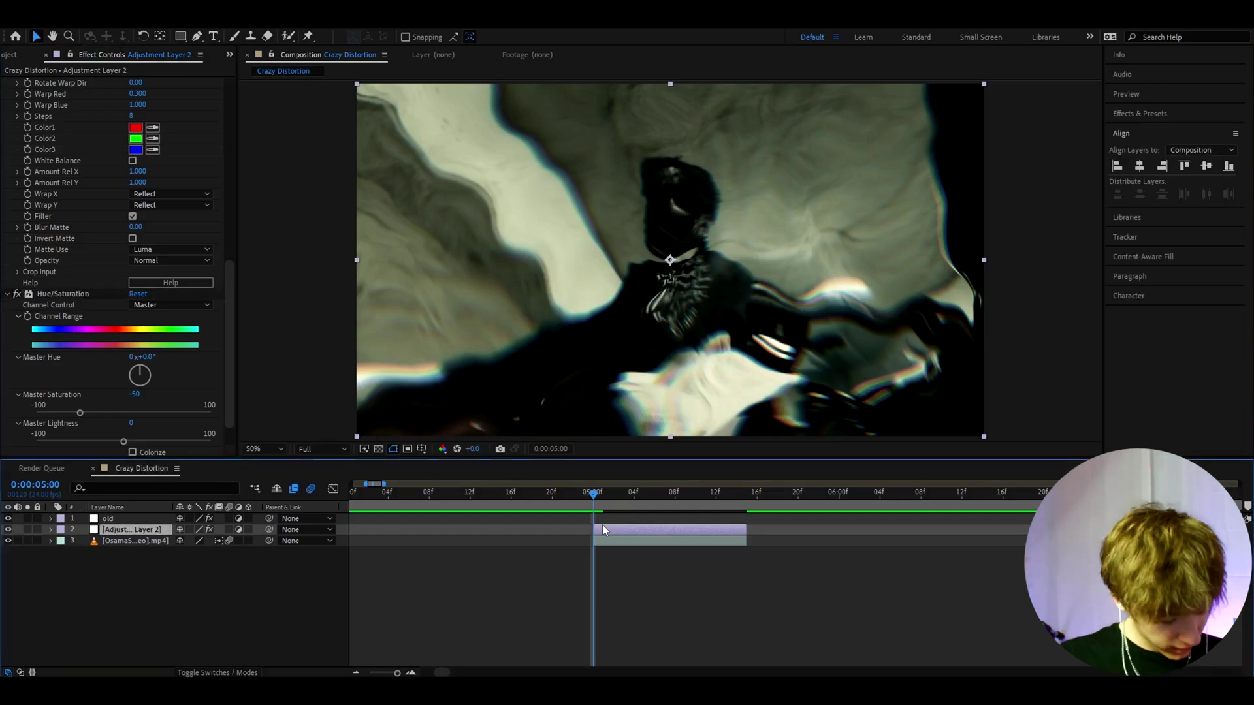
Step: Apply S_Hotspots through the effect search and set its Threshold to 0
key(ctrl+space)
text(s_hot)
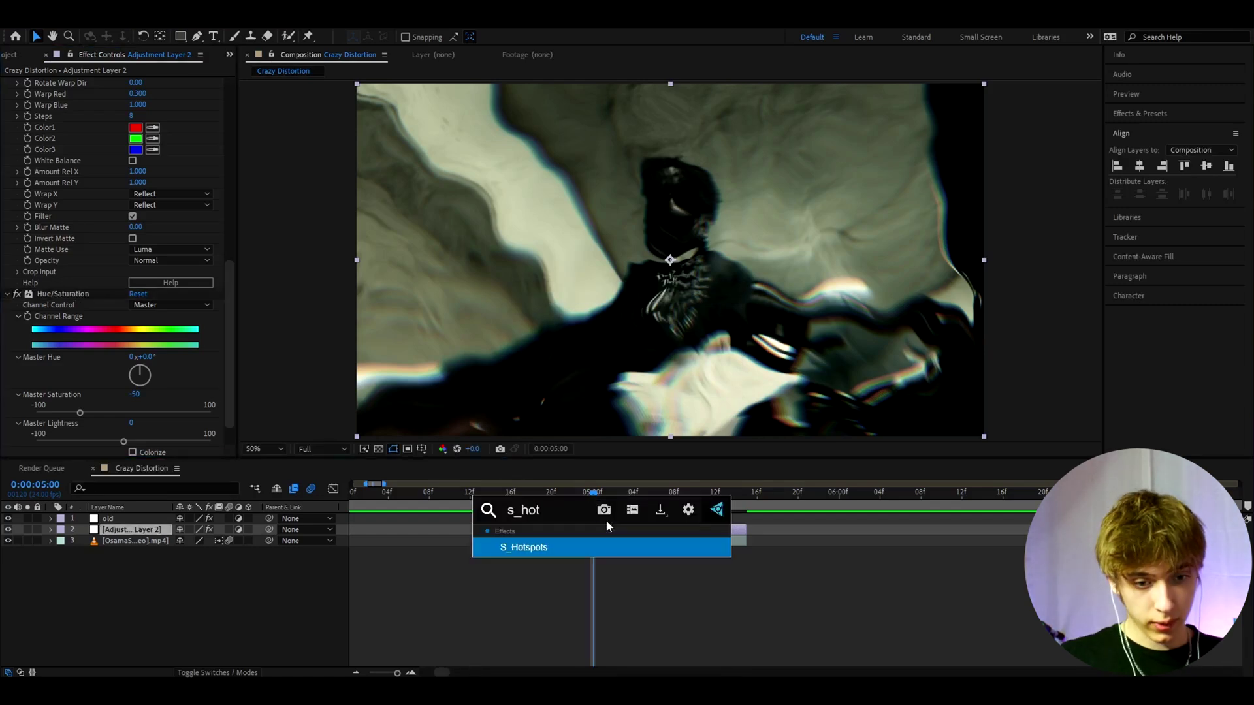
key(Return)
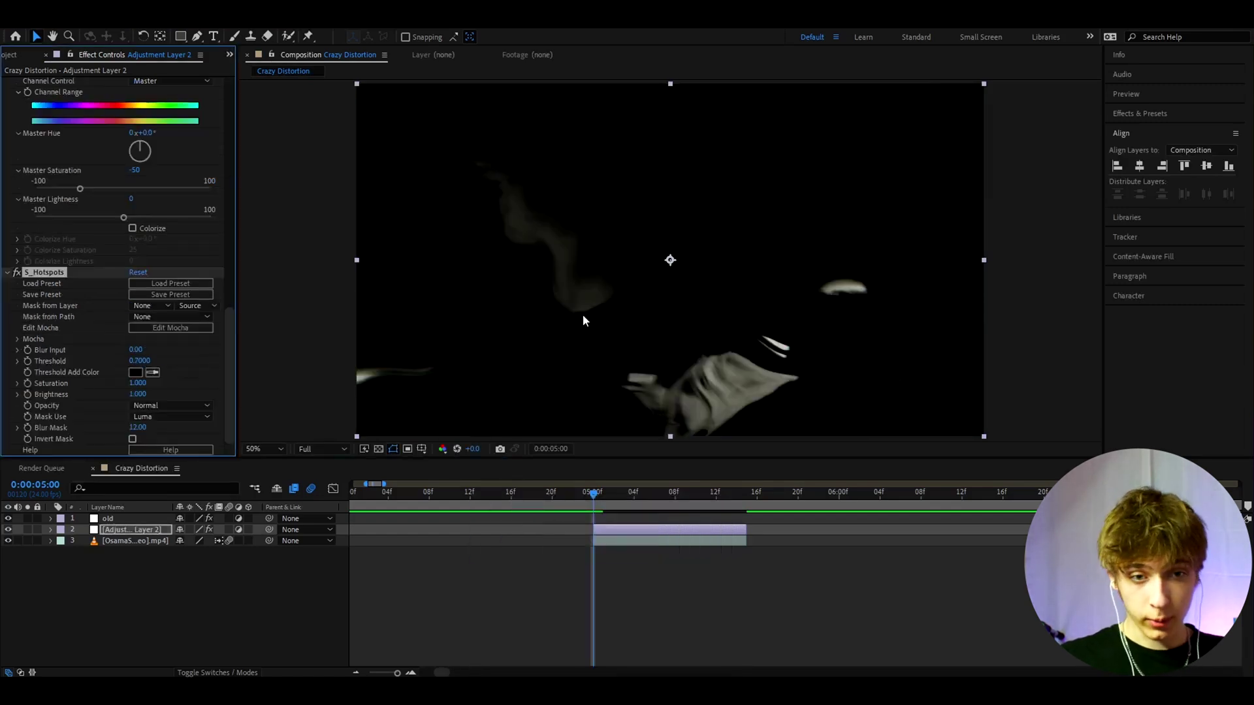
click(145, 362)
text(0)
key(Return)
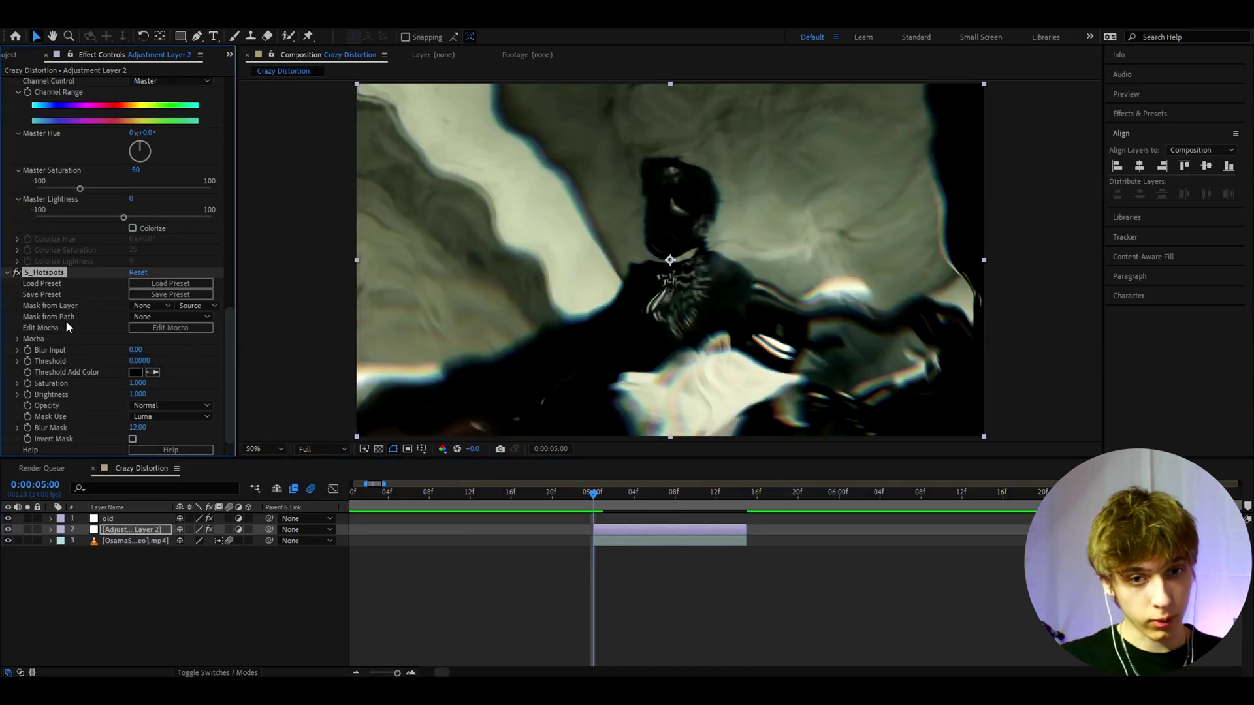
Step: Enable Blur Input keyframing and set Blur Input to 5 at 5:15
click(28, 350)
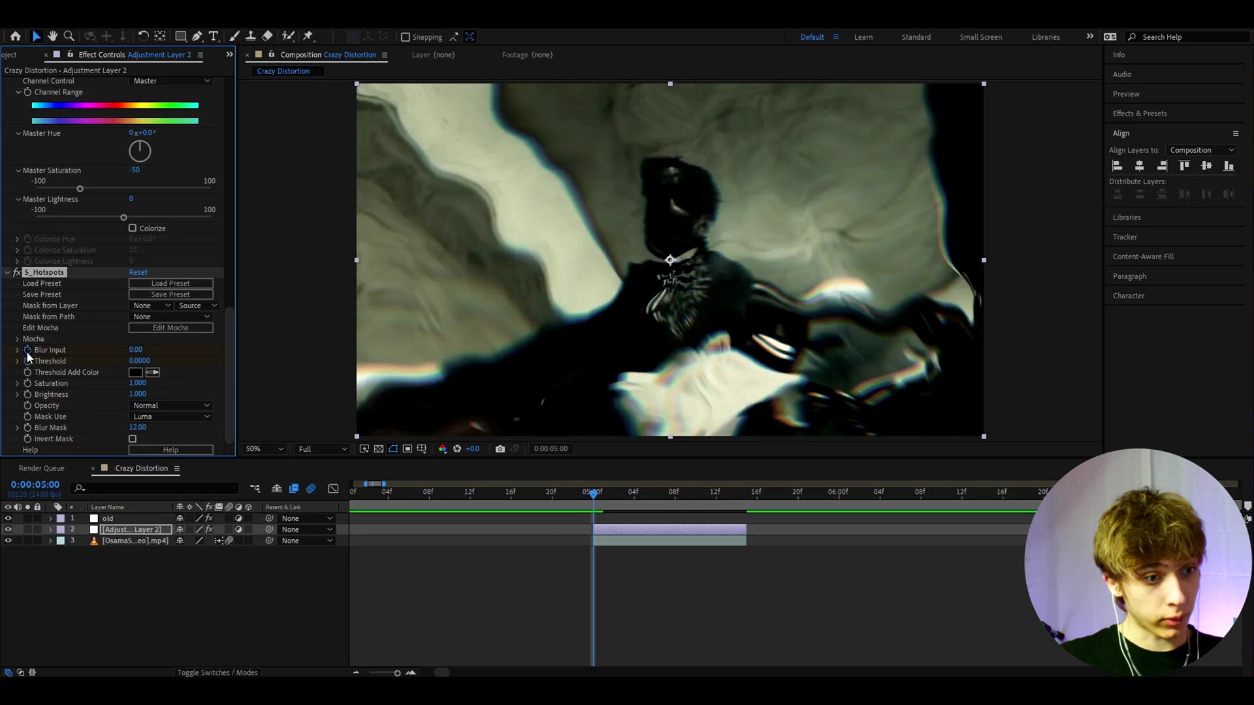
click(735, 495)
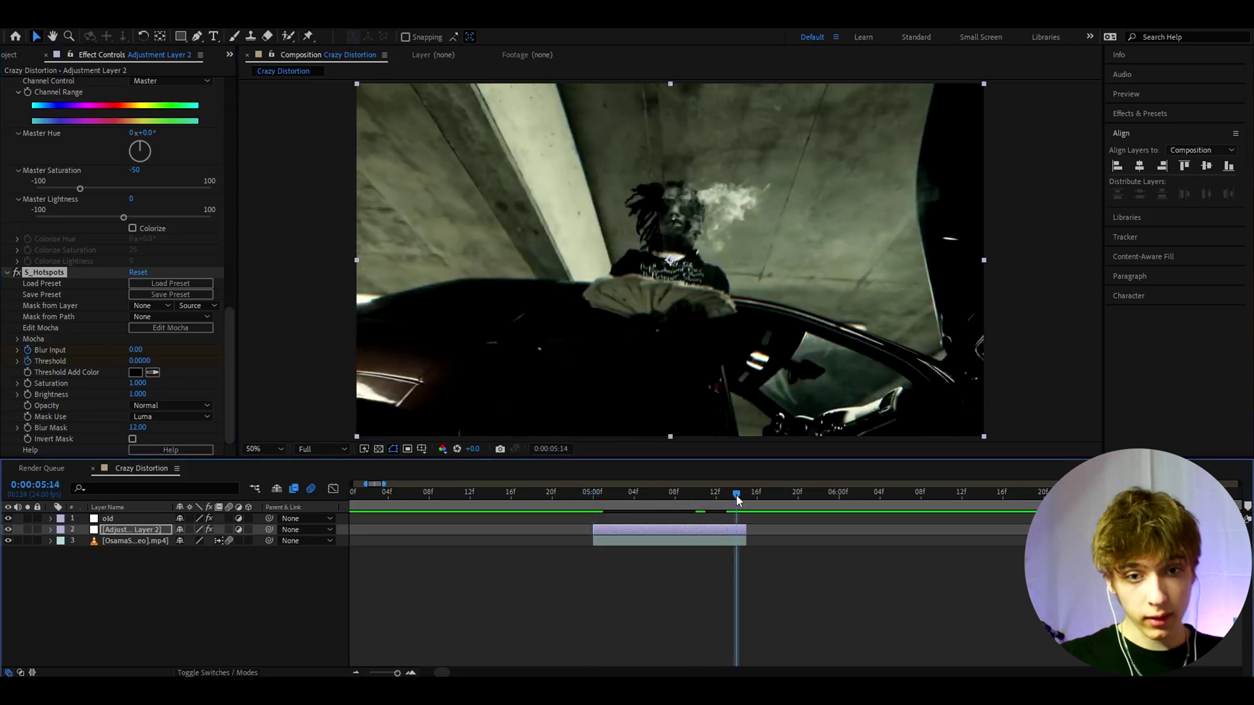
click(744, 494)
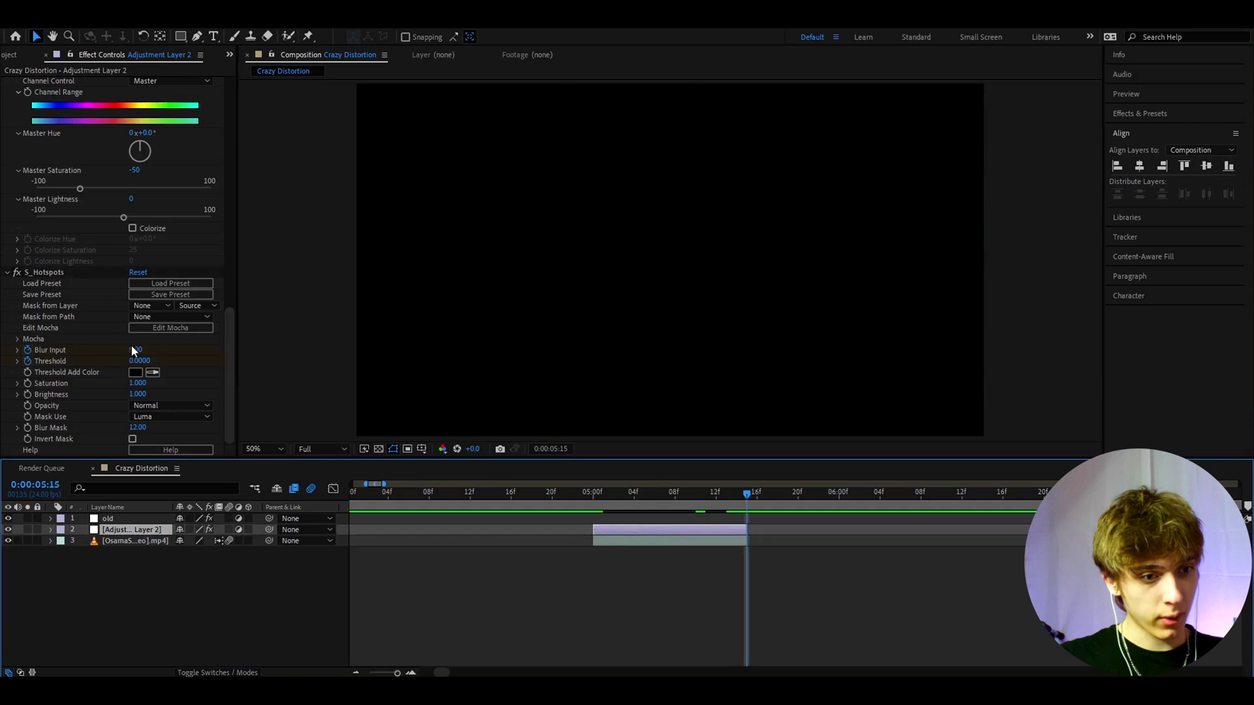
click(173, 349)
text(5)
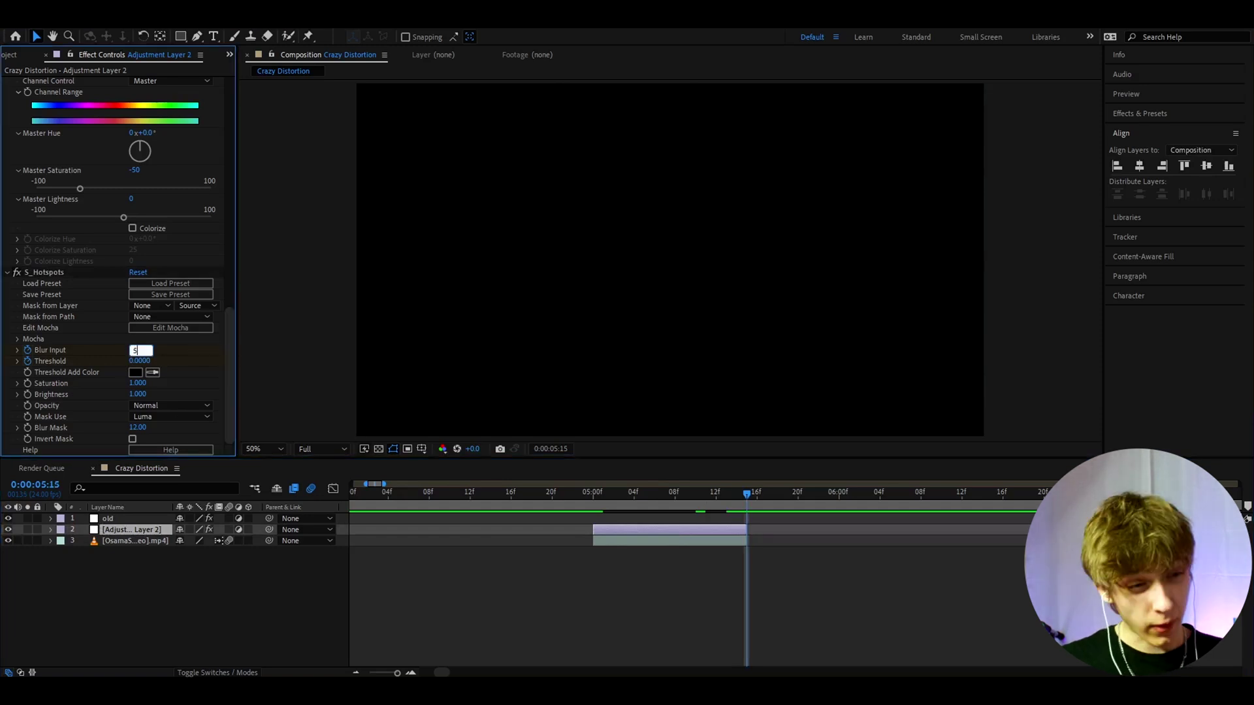
key(Return)
Step: Set Threshold to 0.5 at 5:15 and step back to preview the hotspots
click(139, 361)
text(0.5)
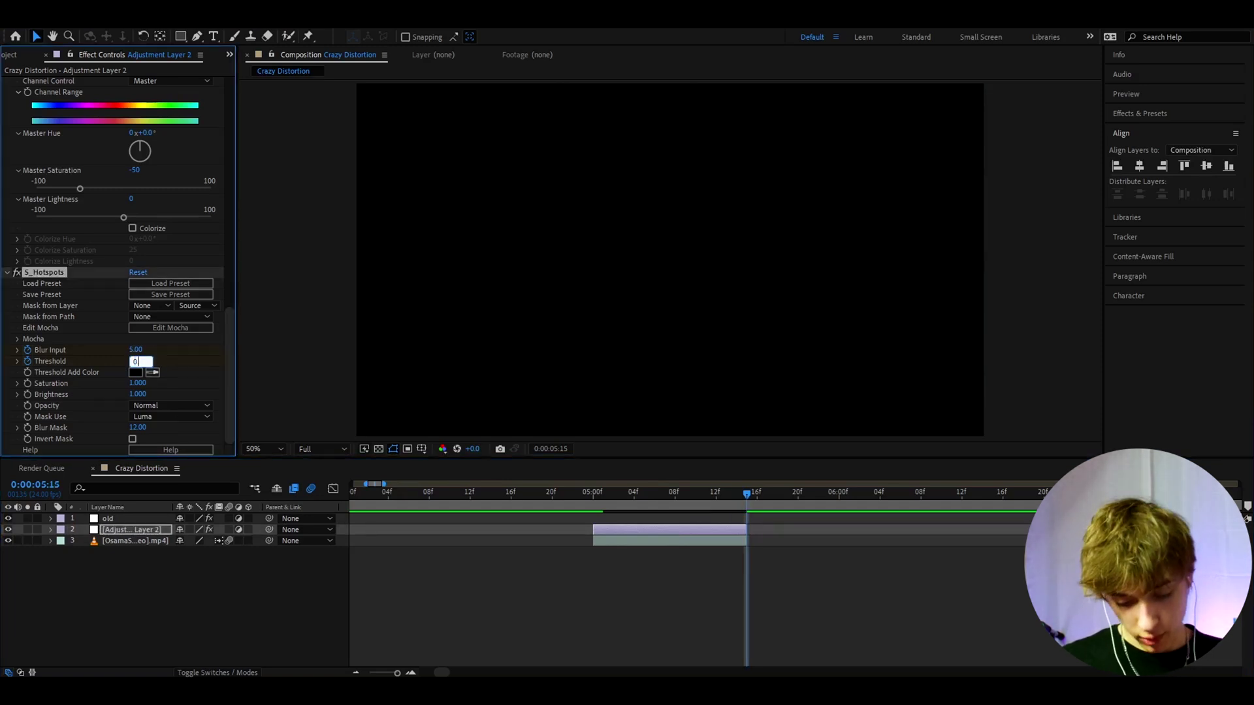
key(Return)
click(727, 495)
mouse_move(727, 498)
mouse_down()
mouse_move(587, 495)
mouse_move(724, 497)
mouse_move(602, 497)
mouse_move(707, 503)
mouse_up()
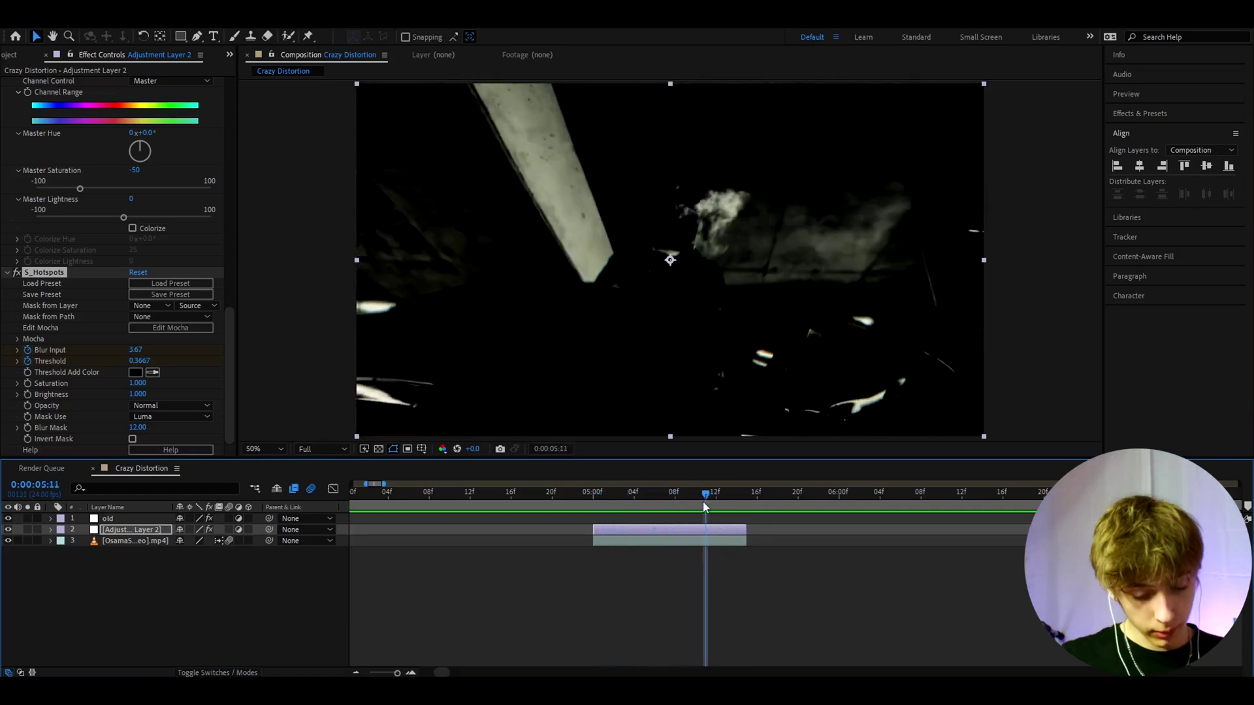
Step: Easy-ease the Blur Input and Threshold keyframes and make the Threshold curve start slowly, rising sharply
key(u)
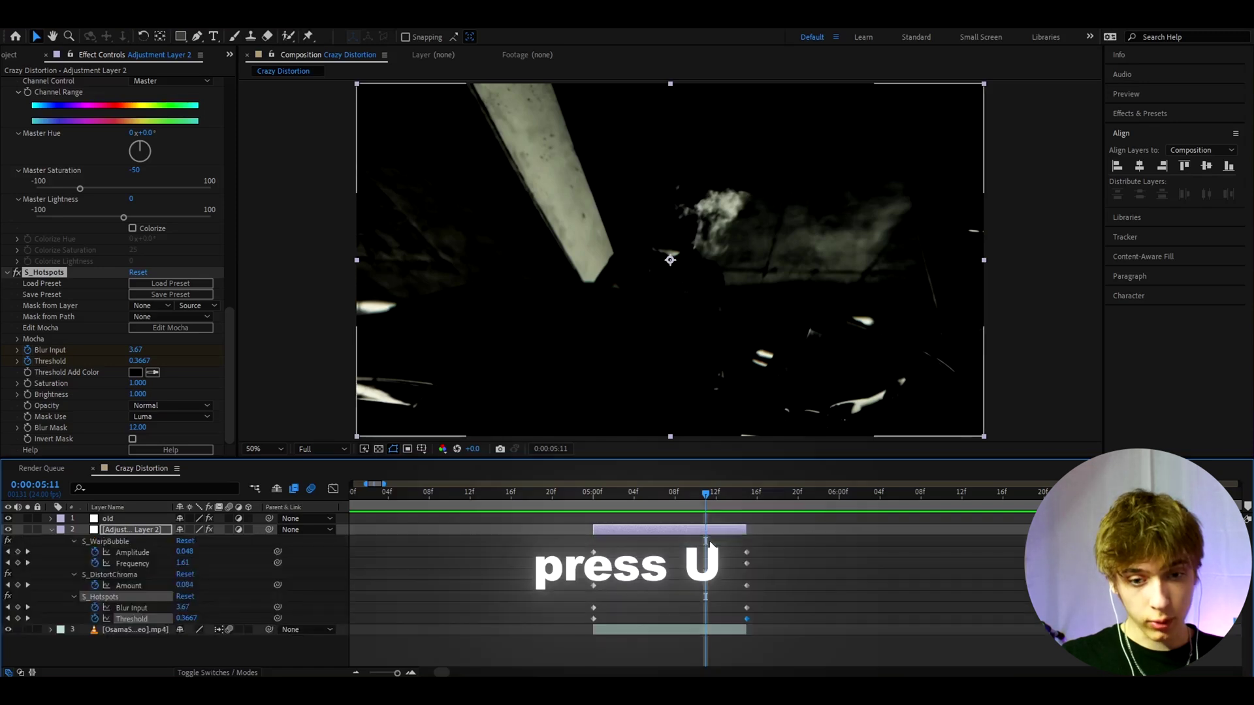
drag(574, 604, 774, 626)
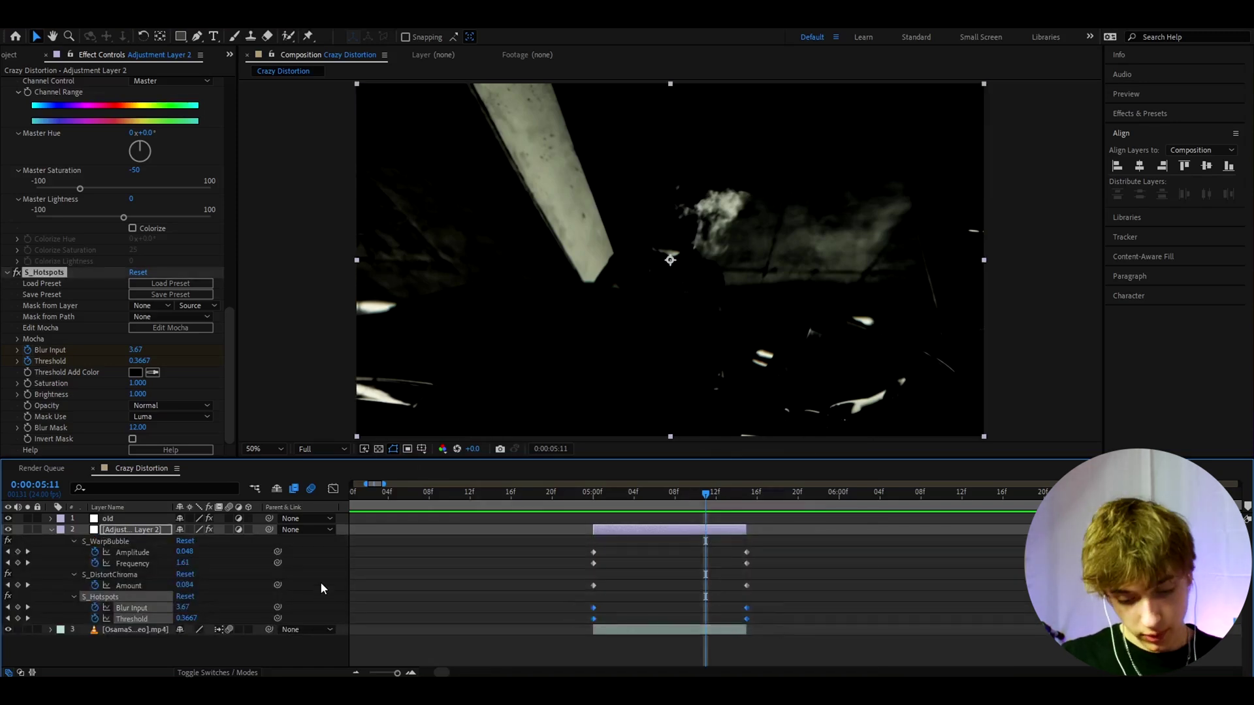
key(F9)
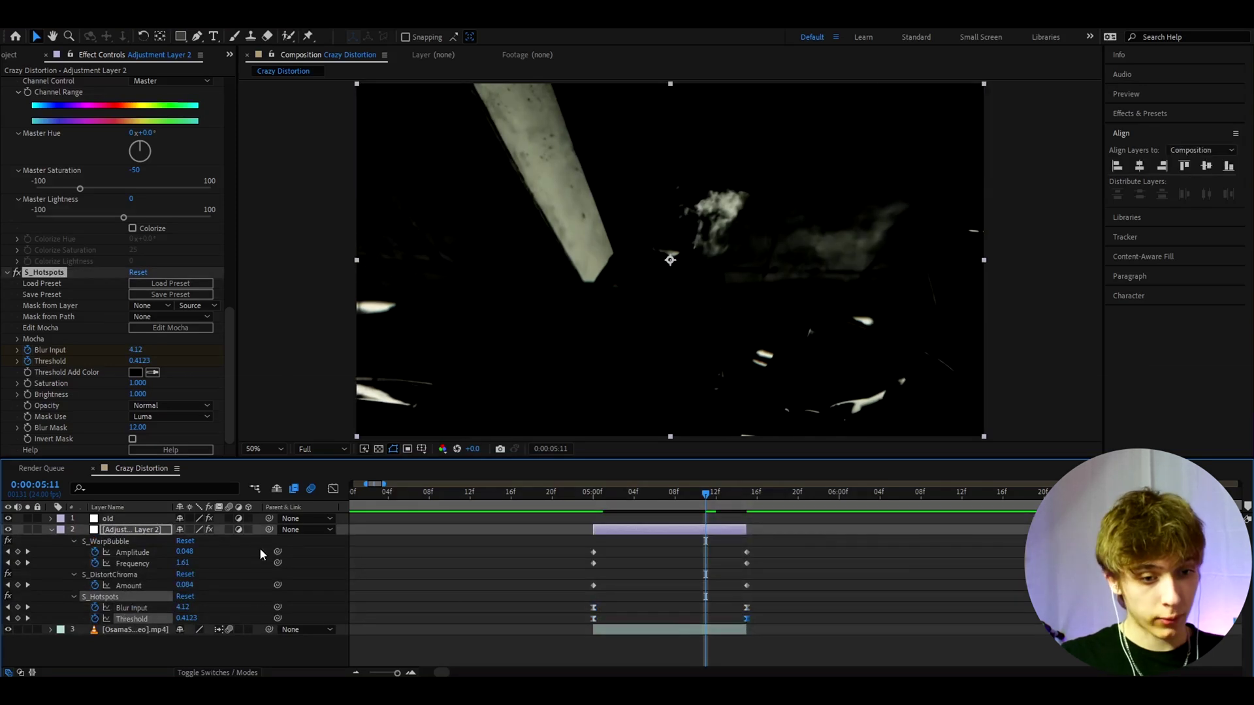
click(333, 488)
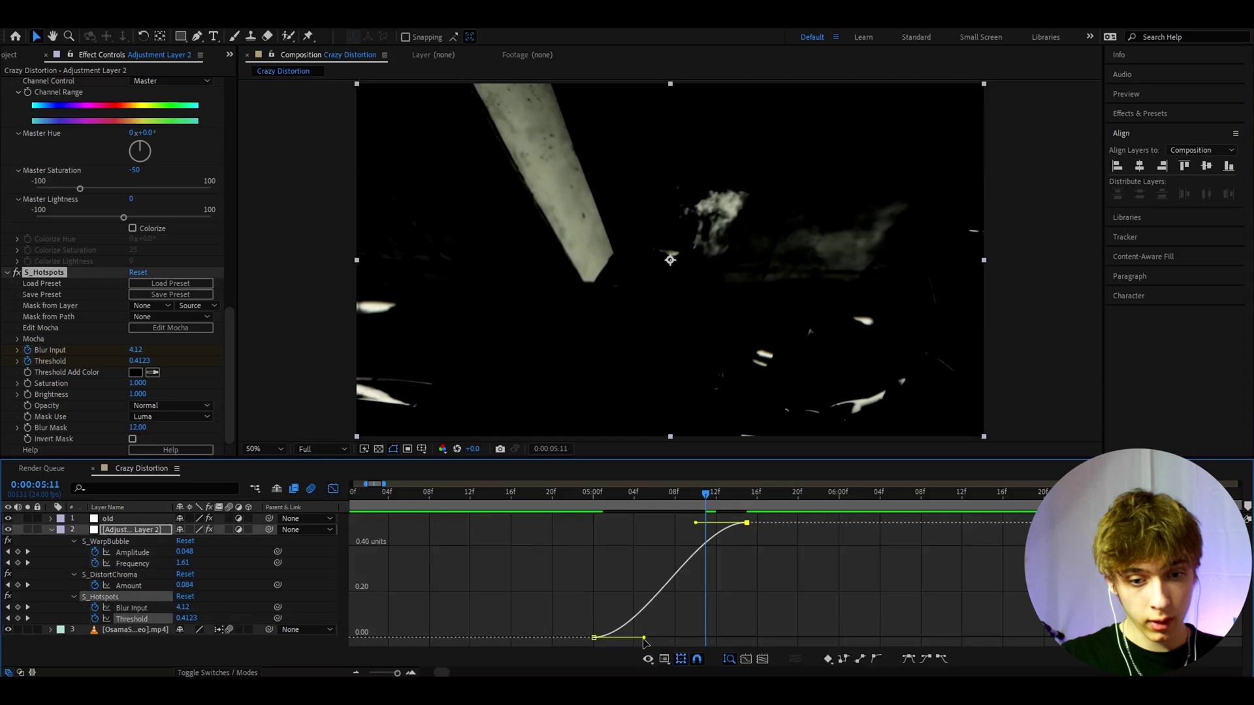
drag(644, 640, 732, 638)
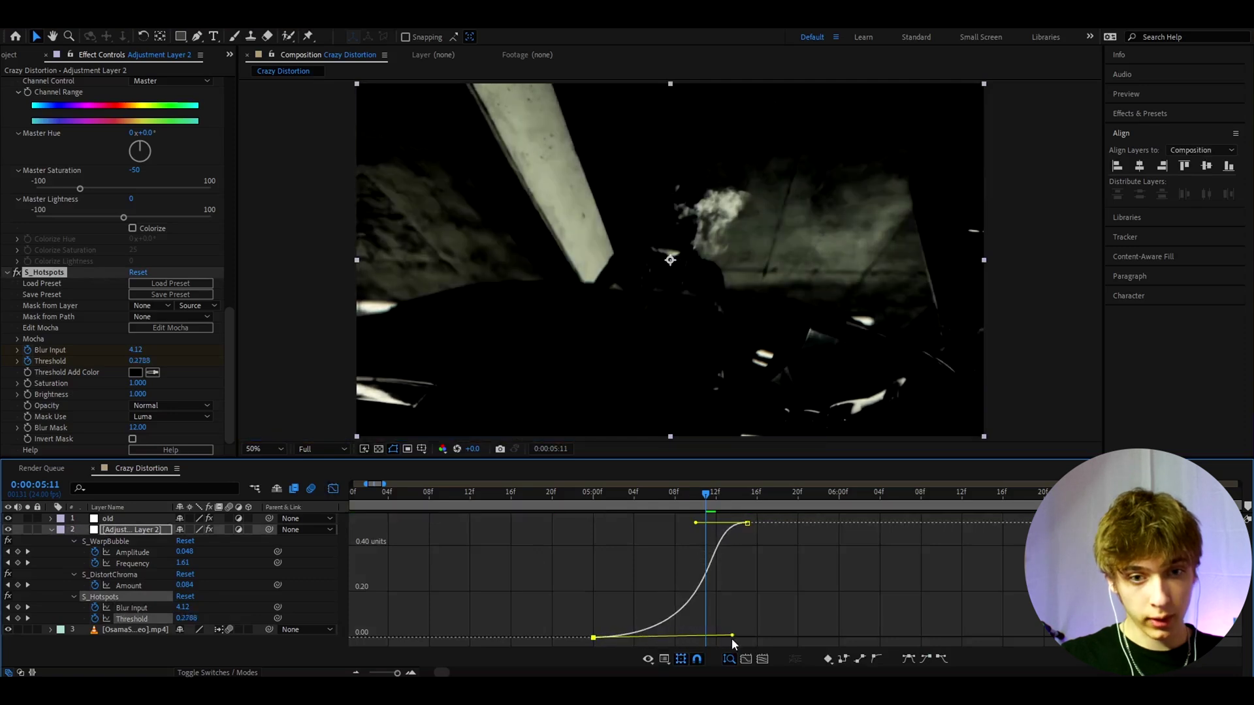
drag(696, 523, 716, 568)
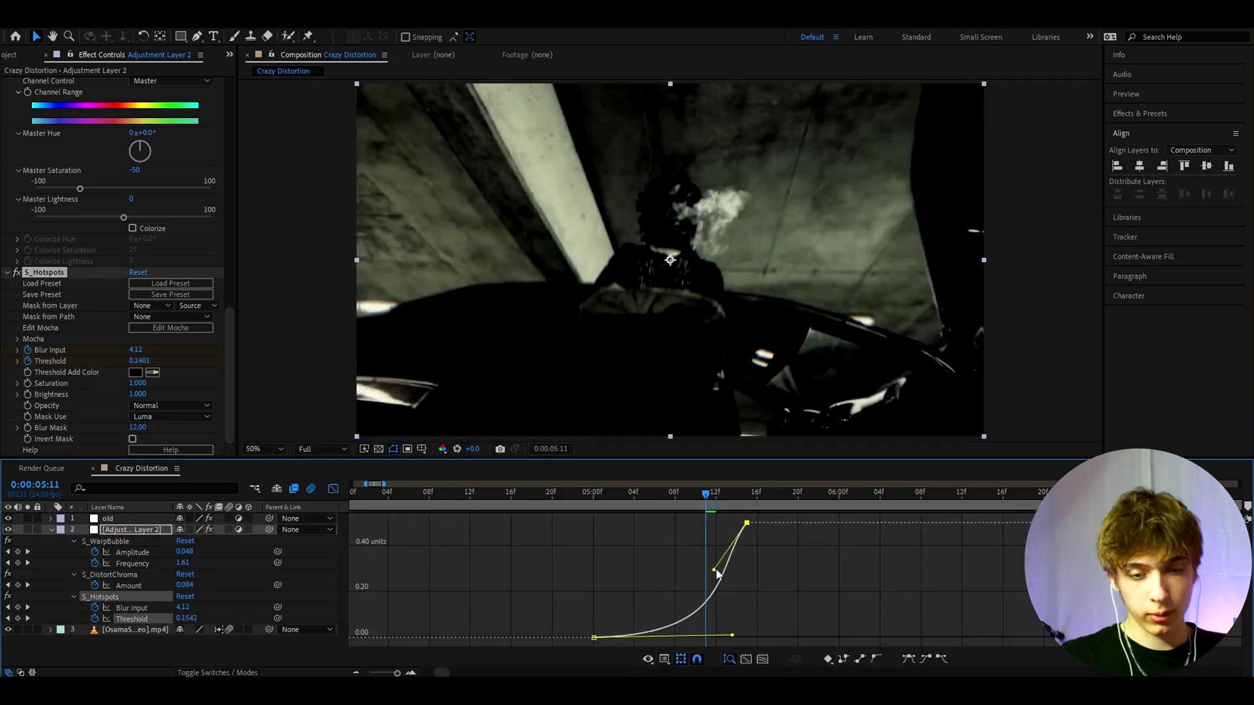
click(333, 488)
Step: Reshape the Blur Input value curve so it starts more slowly
click(746, 609)
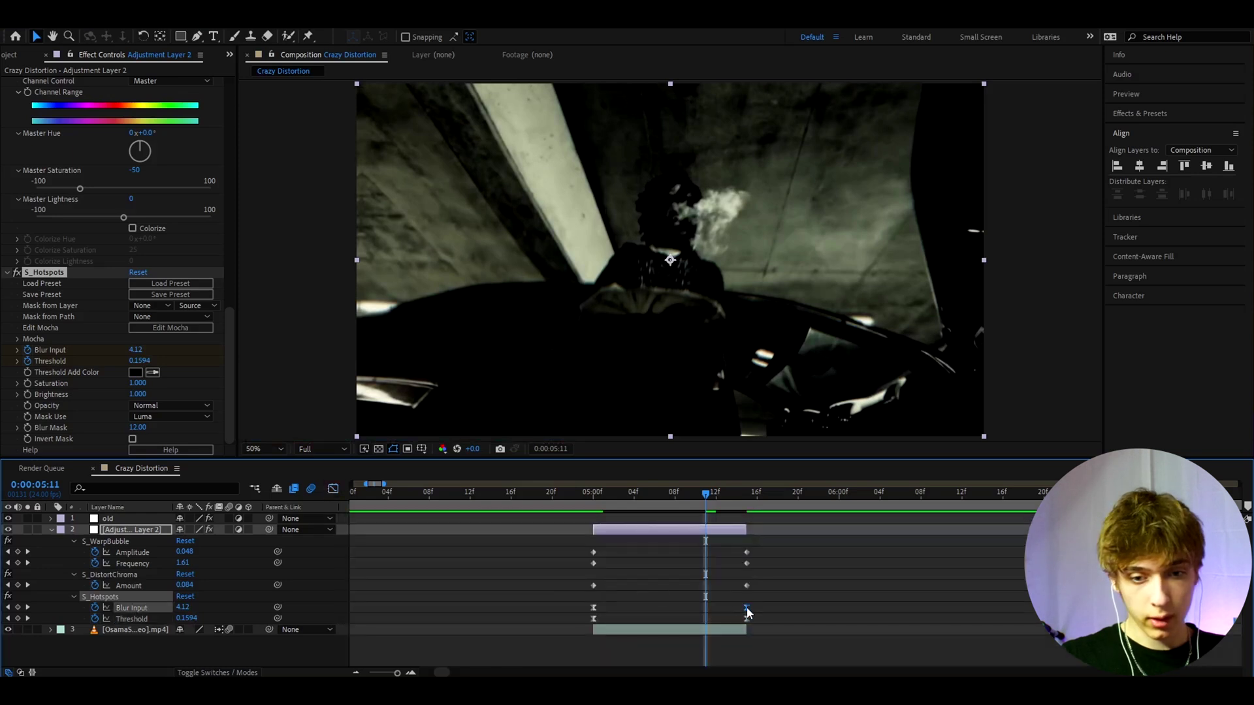
click(333, 488)
drag(644, 640, 676, 638)
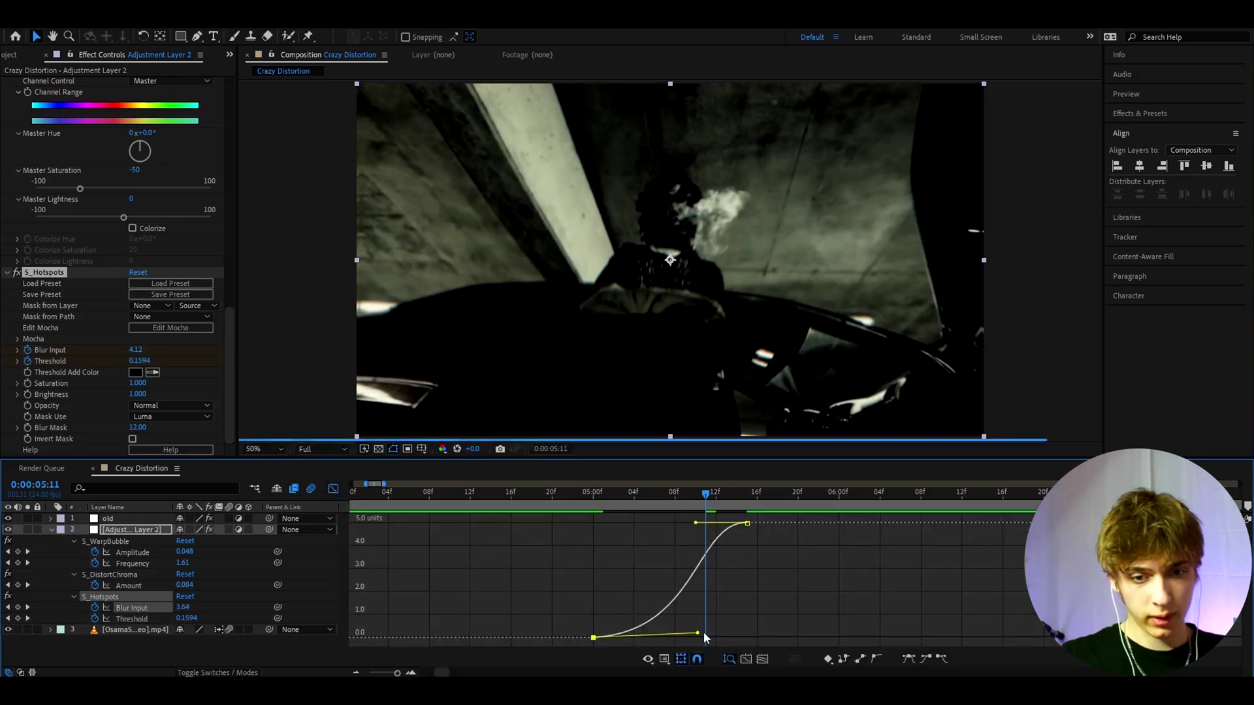
click(333, 488)
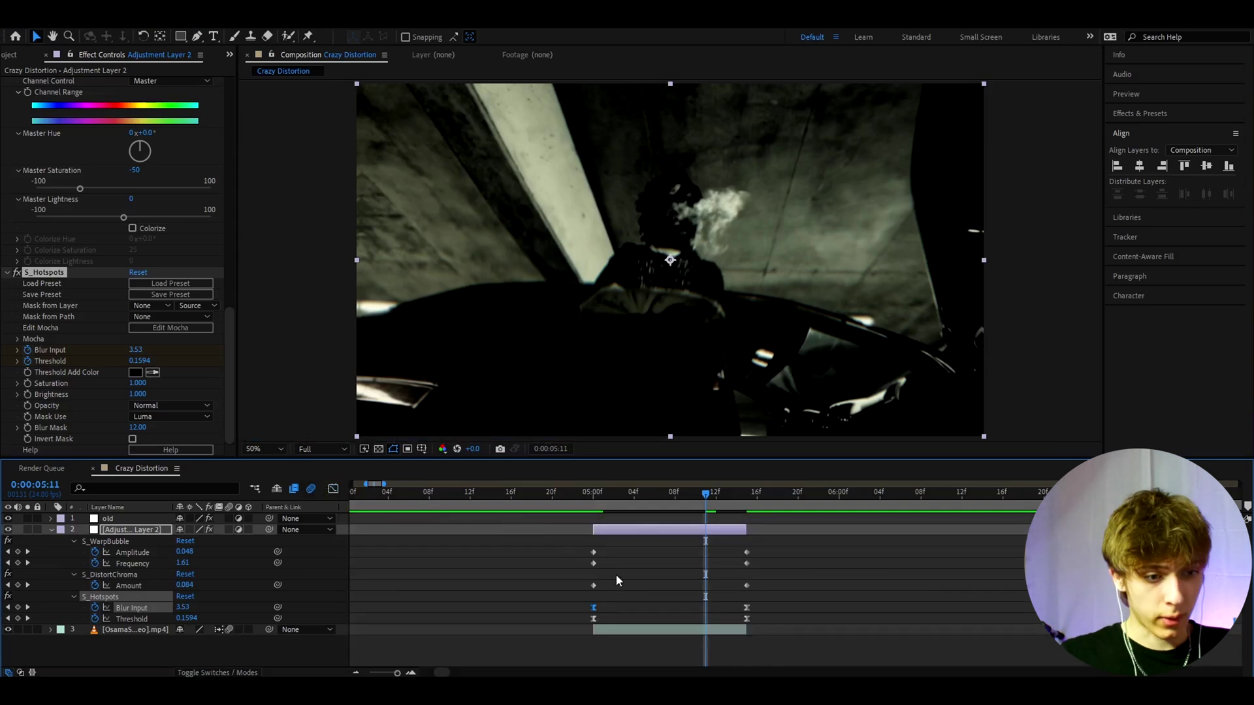
Step: Easy-ease Warp Bubble's Amplitude and Frequency keyframes and reshape Amplitude to drop sharply after 5:00
drag(576, 549, 771, 591)
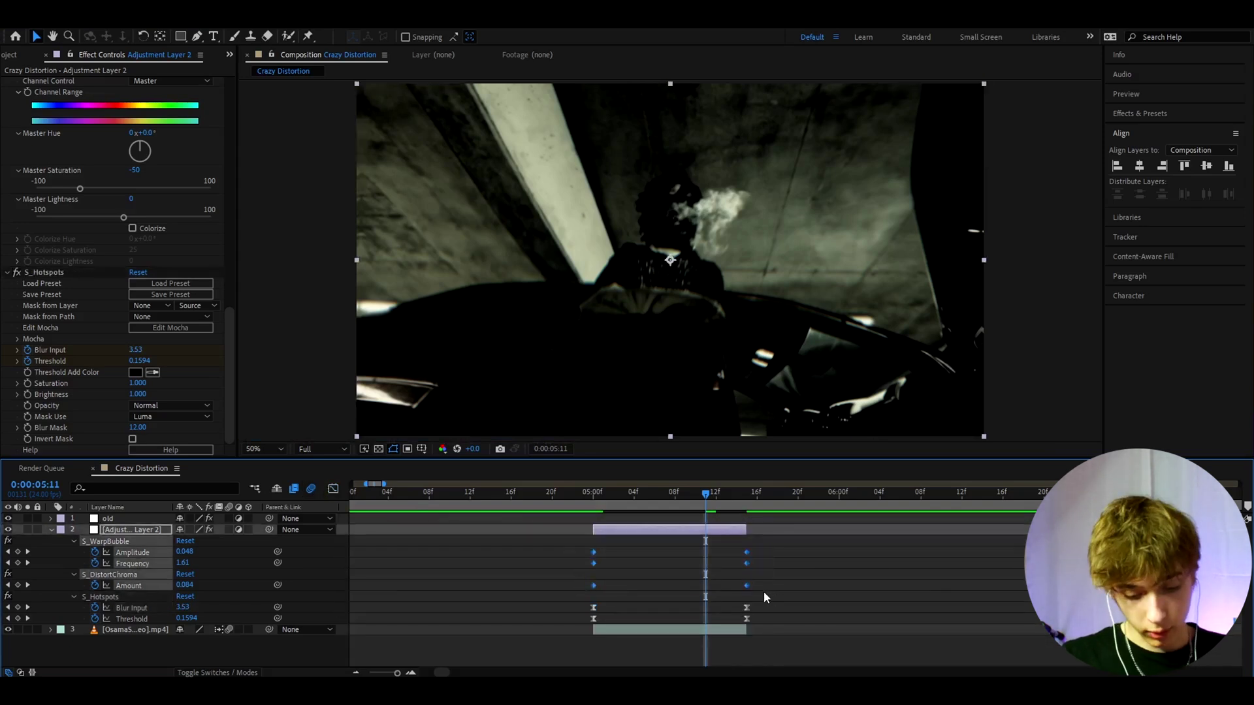
key(F9)
click(746, 551)
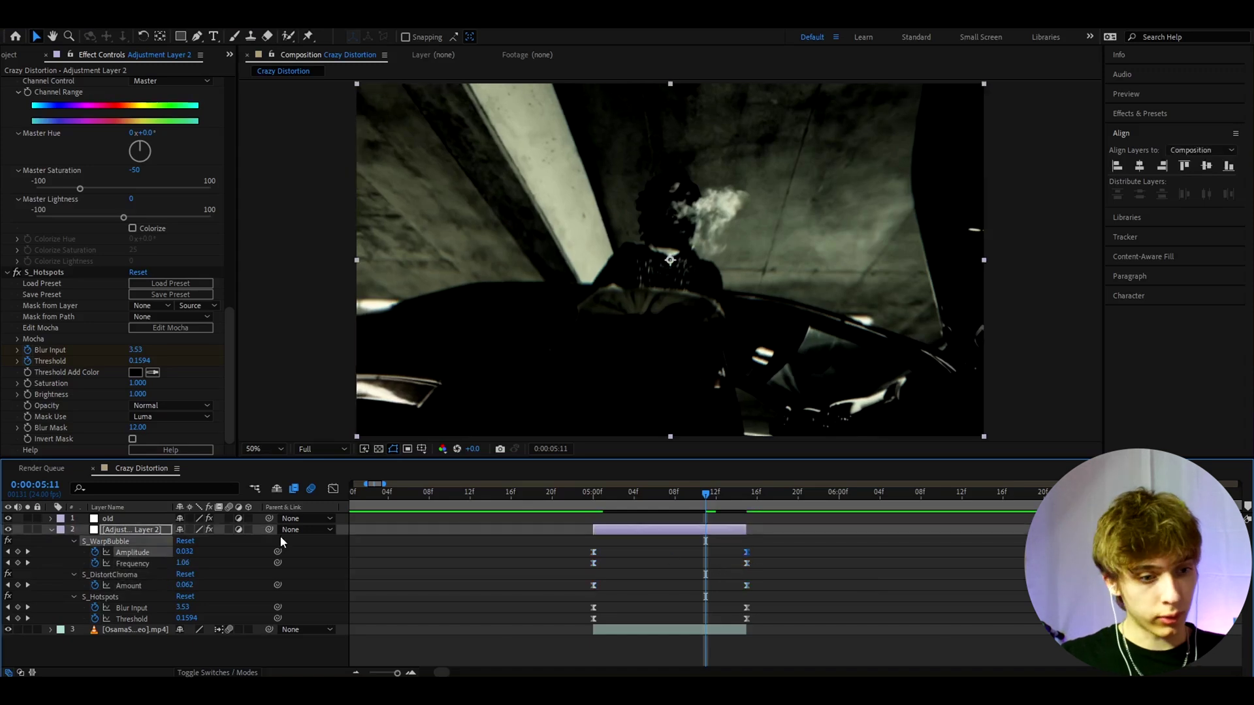
click(333, 489)
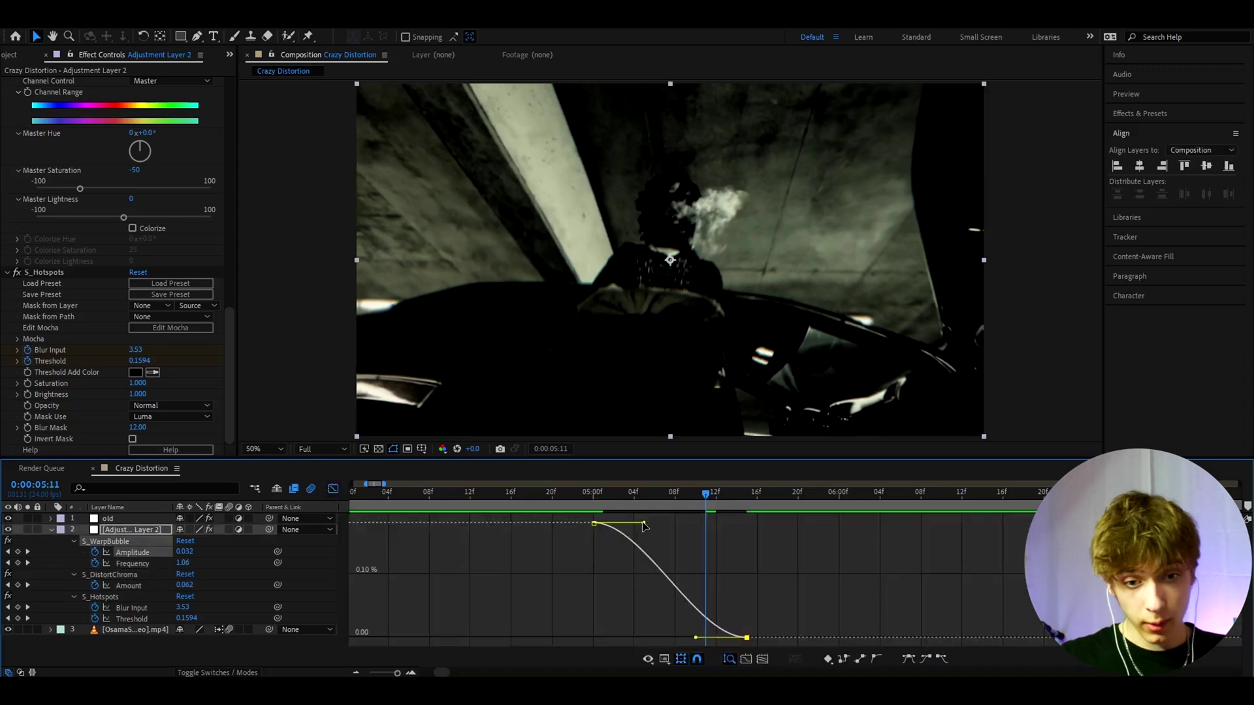
click(643, 524)
drag(644, 524, 602, 581)
drag(695, 638, 744, 597)
drag(710, 510, 594, 512)
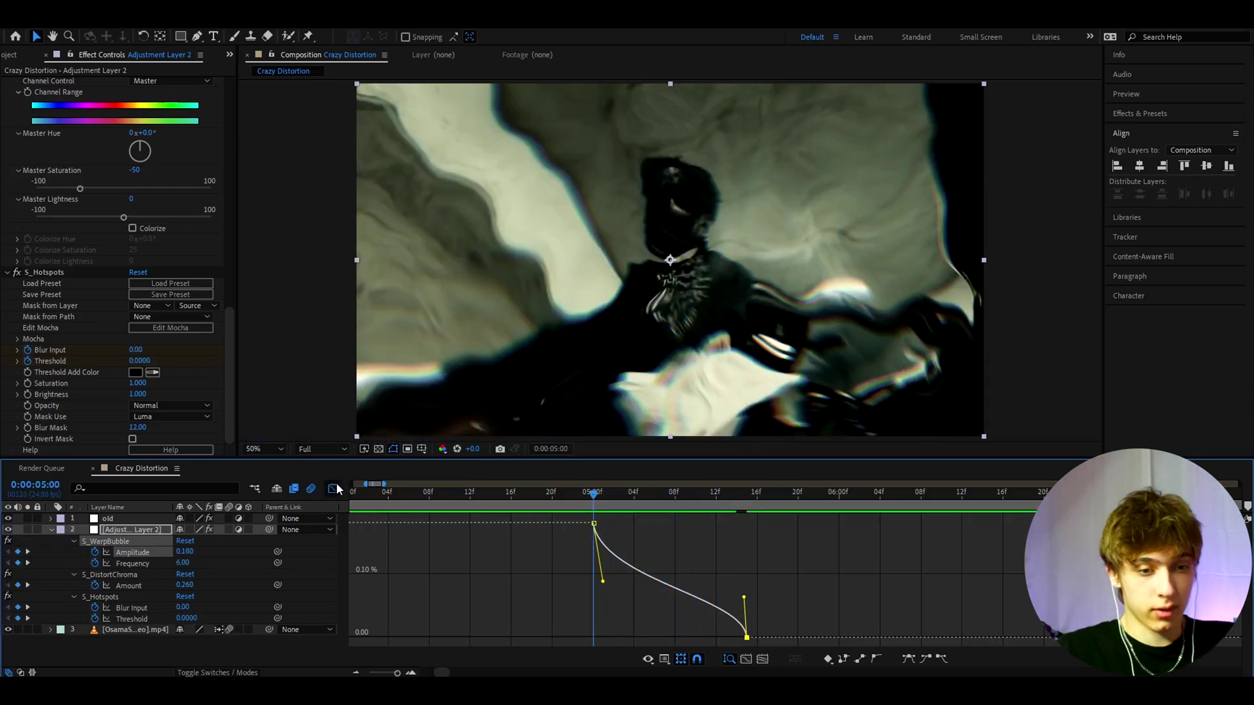
click(333, 488)
Step: Make the Frequency curve drop sharply after 5:00 and ease softly into its last keyframe
click(746, 562)
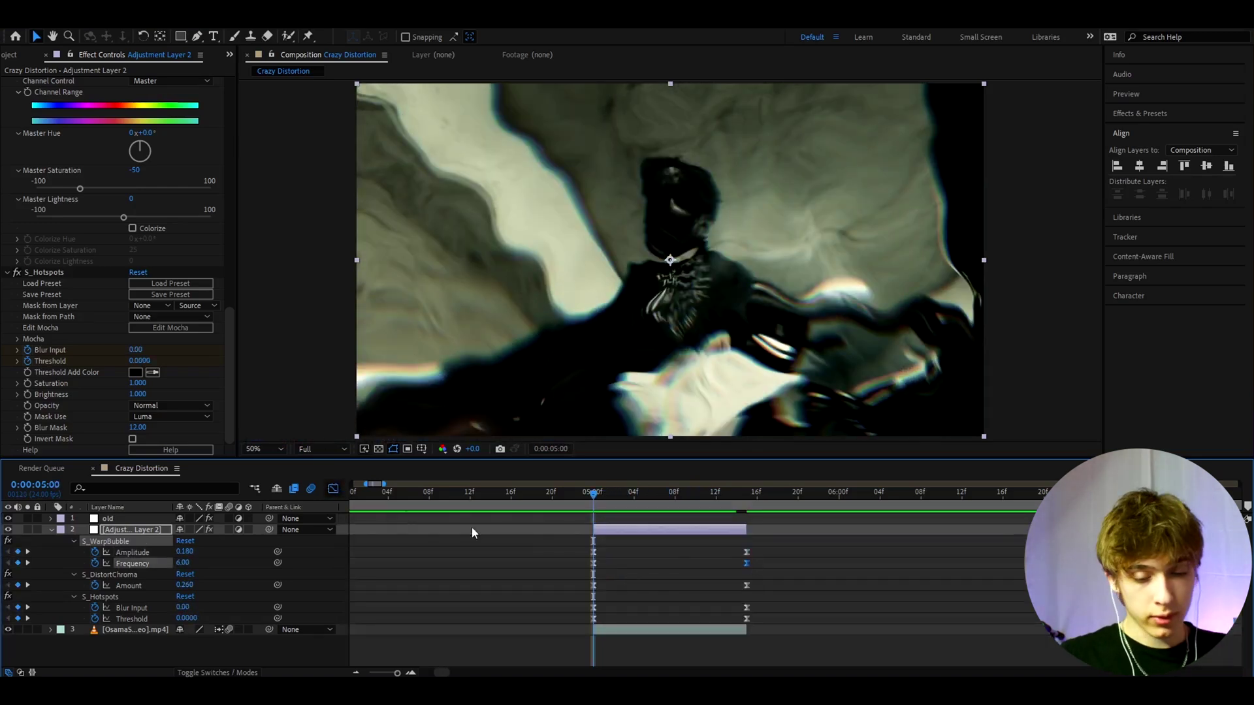
key(shift+F3)
drag(644, 524, 597, 583)
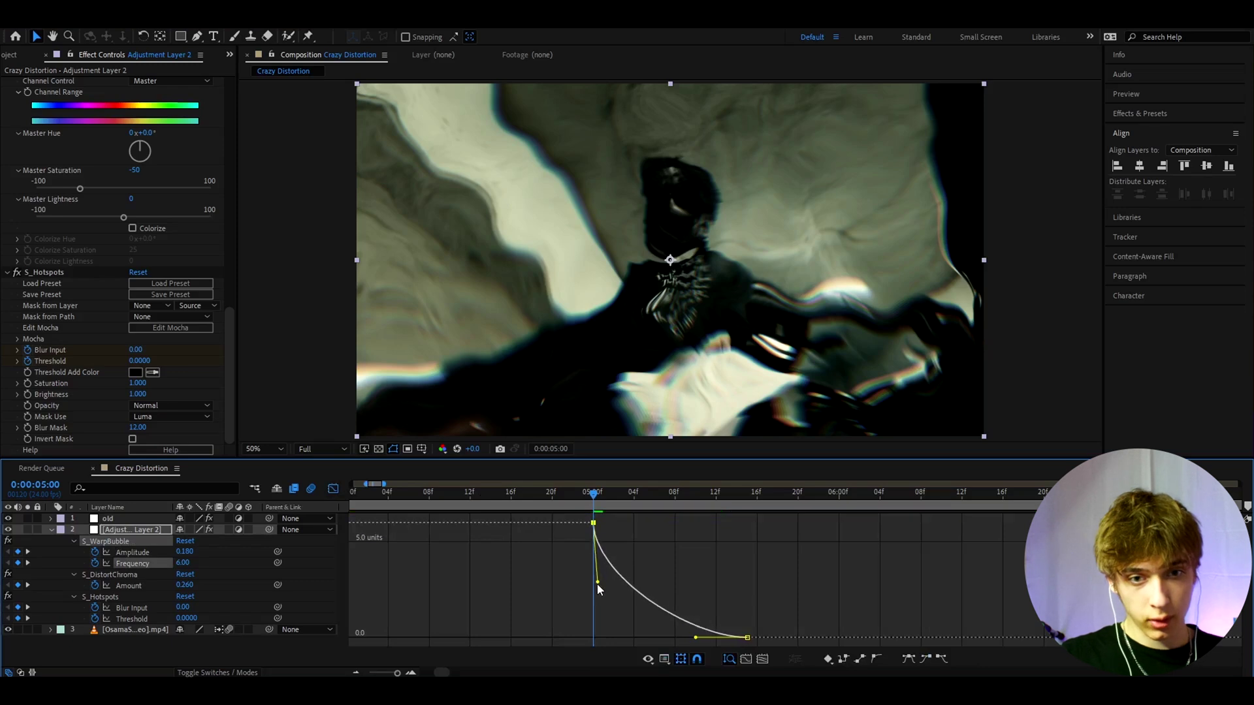
drag(694, 638, 668, 637)
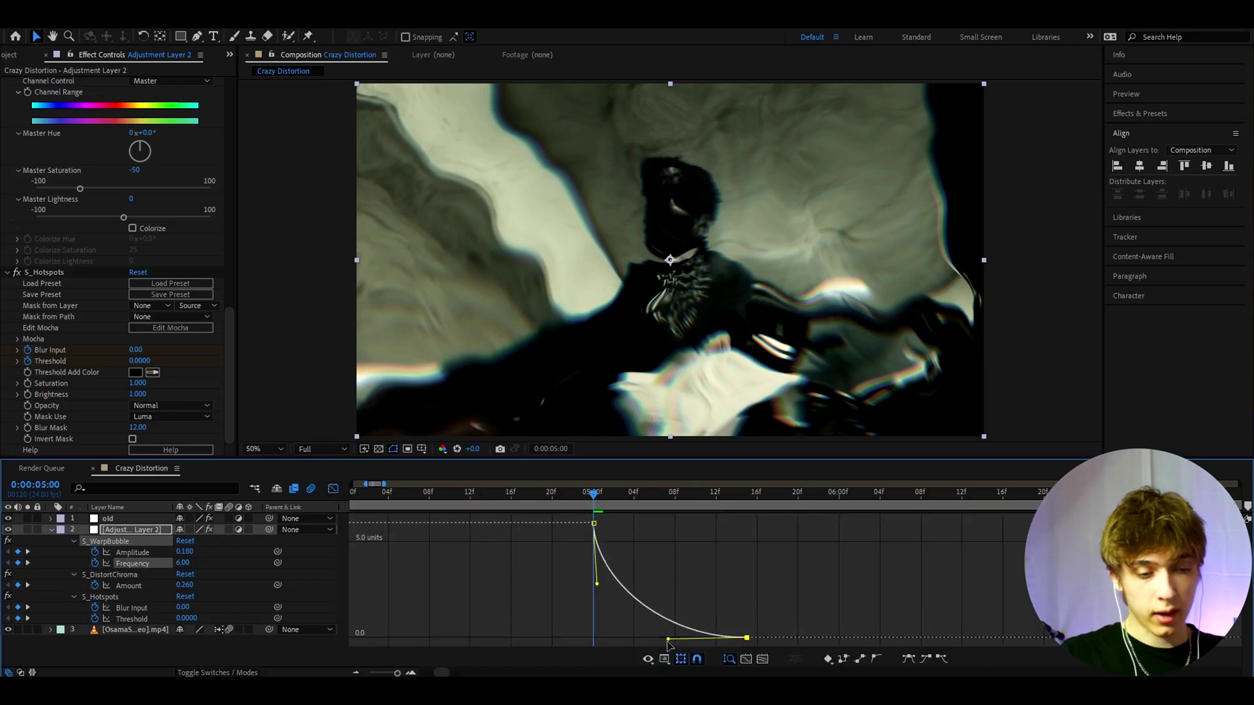
key(shift+F3)
Step: Make S_DistortChroma Amount drop steeply after 5:00 with a long ease into 5:15
click(594, 586)
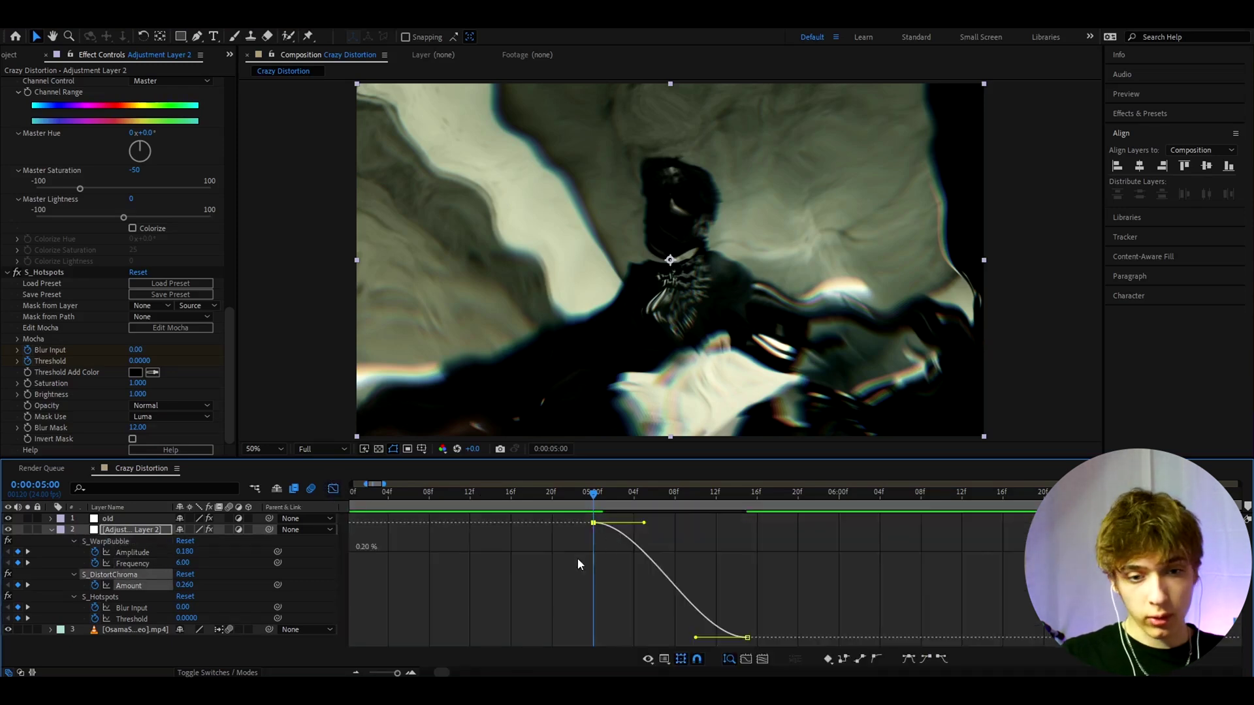
drag(644, 522, 599, 589)
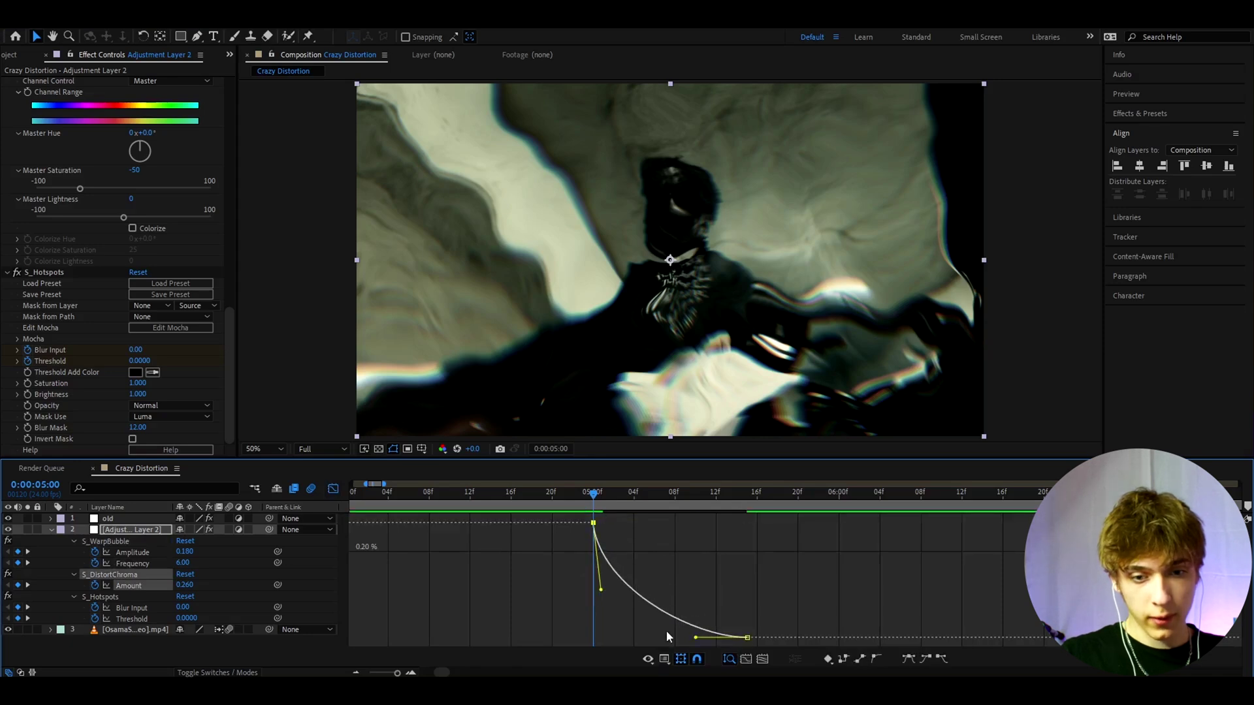
drag(693, 637, 642, 626)
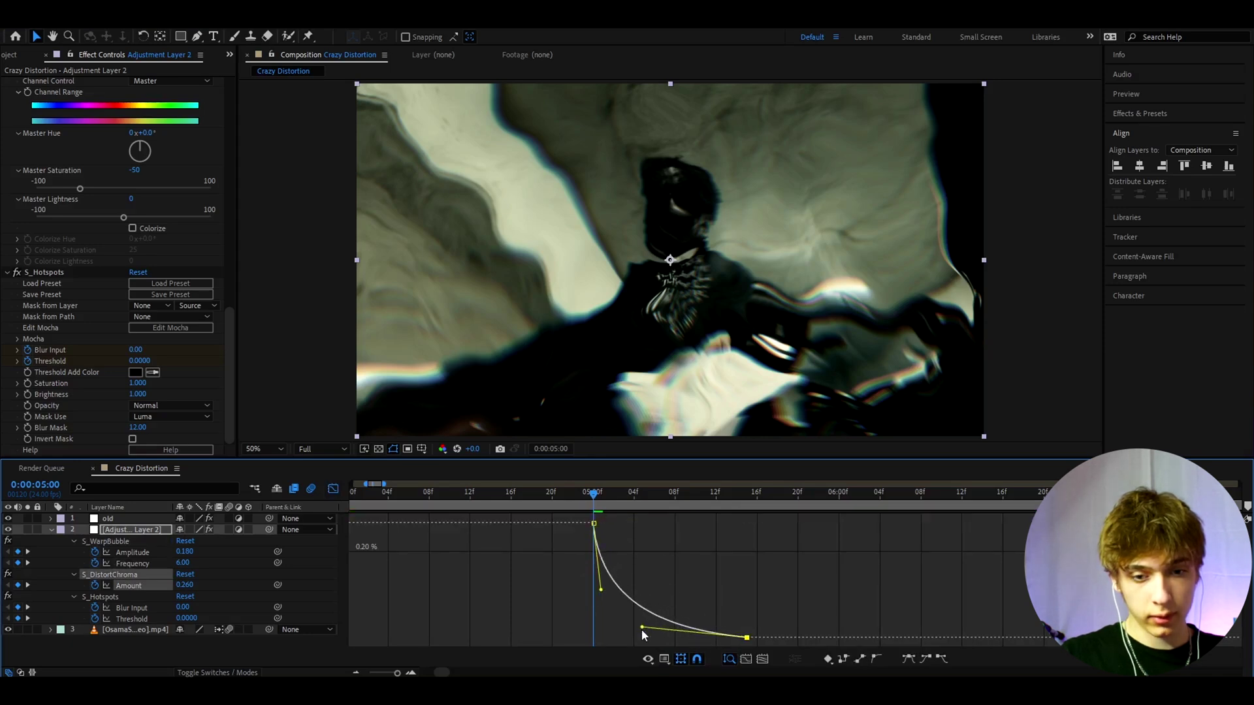
mouse_move(593, 512)
mouse_down()
mouse_move(708, 516)
mouse_move(596, 526)
mouse_up()
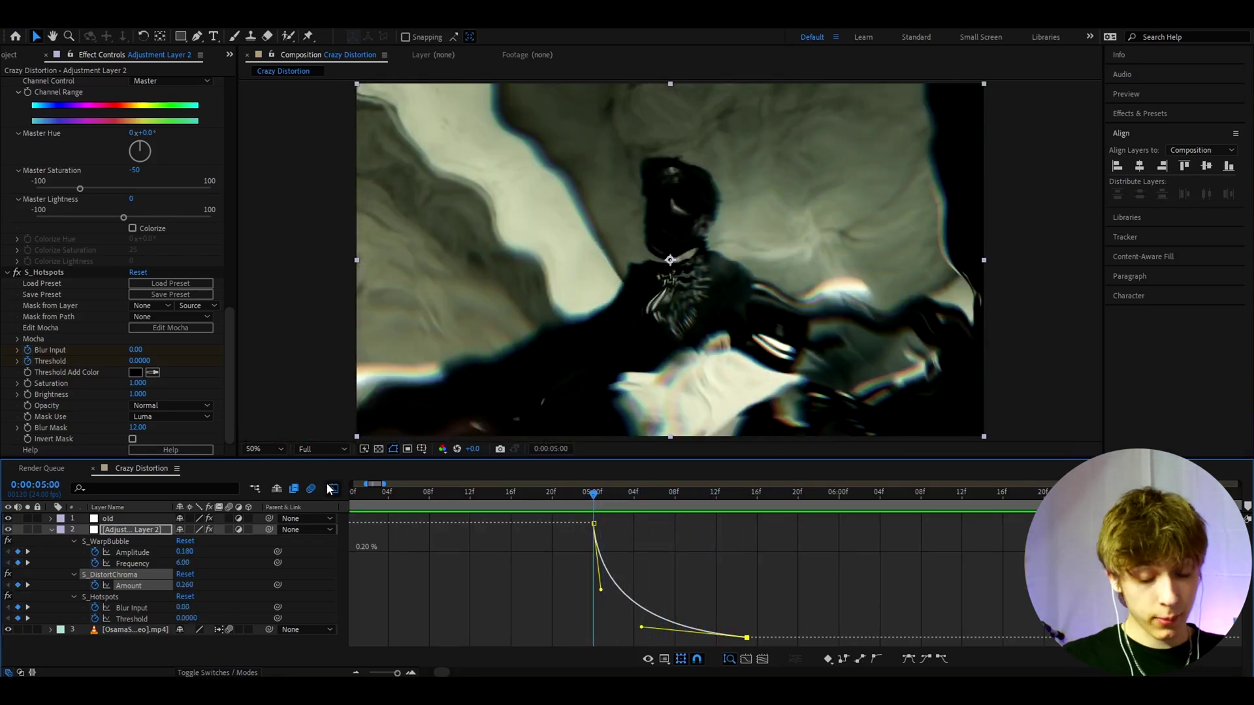
click(332, 488)
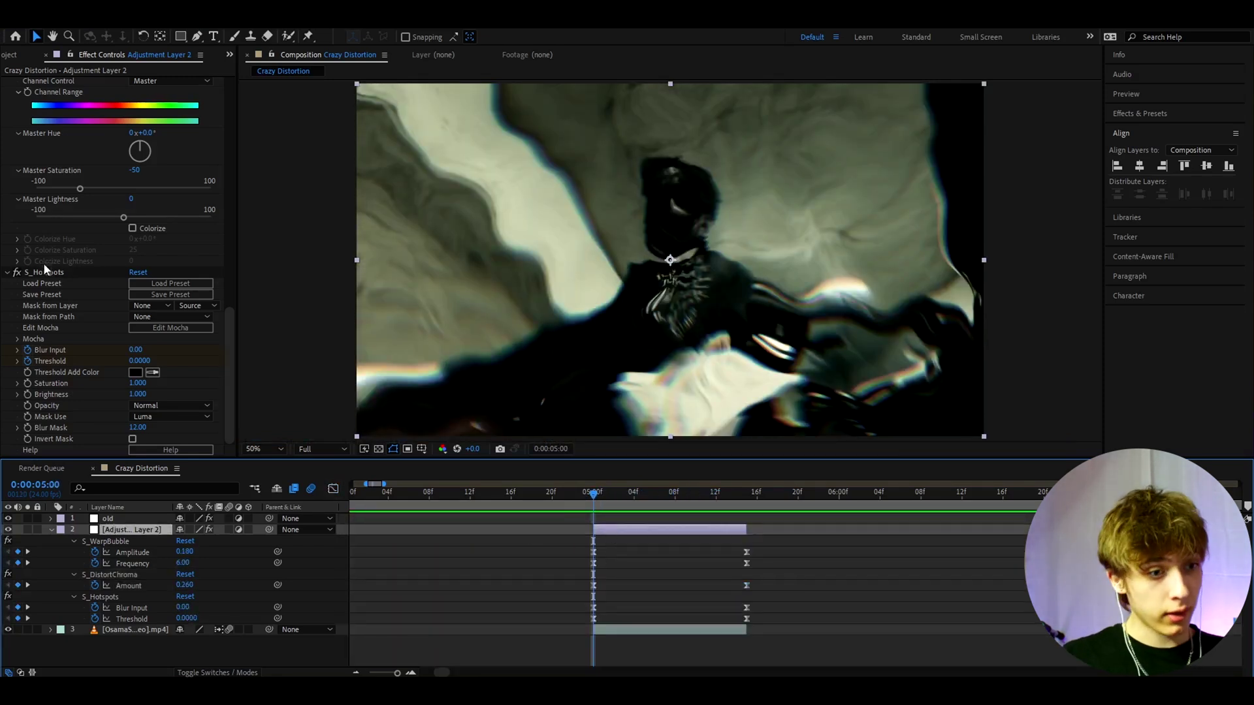
Step: Add Turbulent Displace via the 'turbu' effect search and set its Size to 300
key(ctrl+space)
text(turbu)
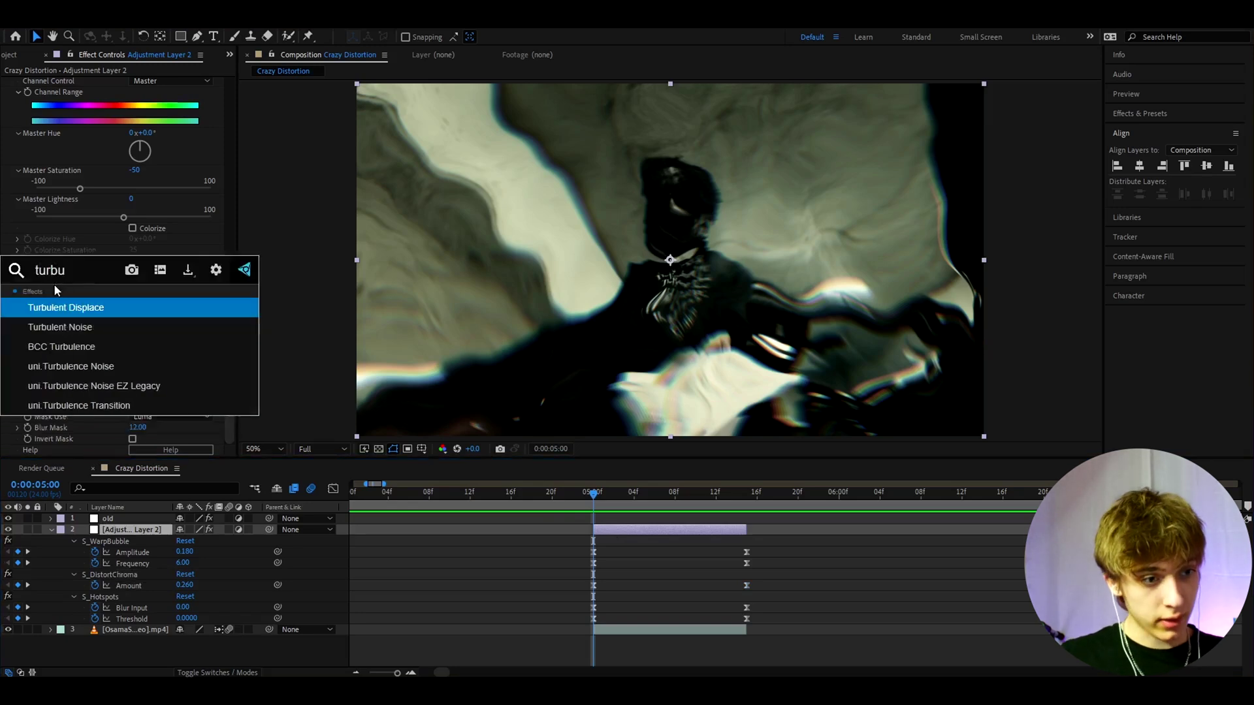
key(Return)
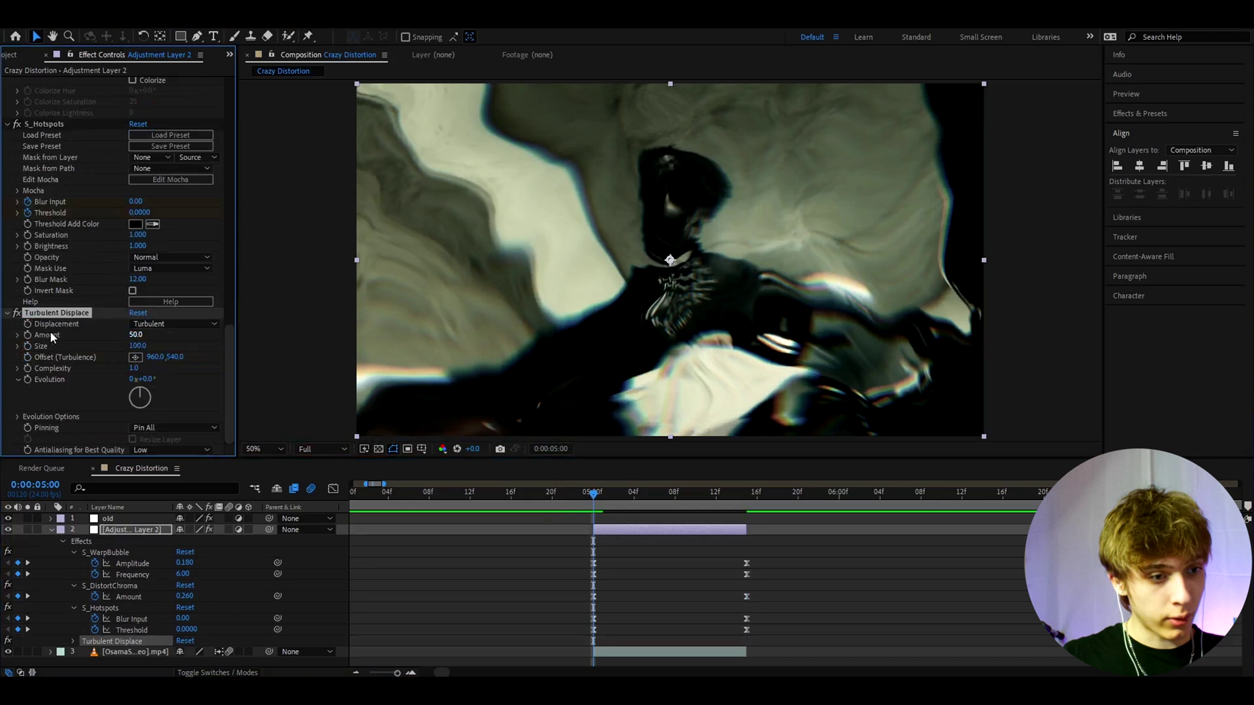
click(135, 346)
key(Return)
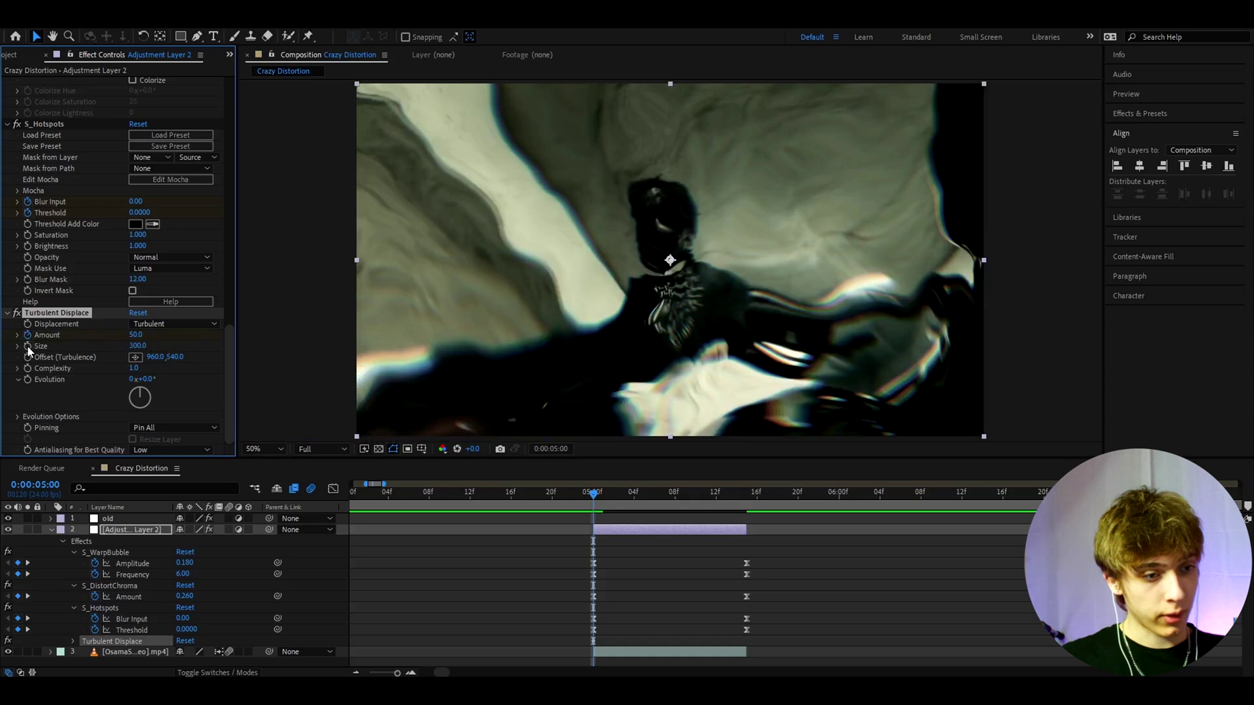
Step: Set the Turbulent Displace Amount to 2 at 5:15
scroll(79, 388, up, 4)
click(54, 420)
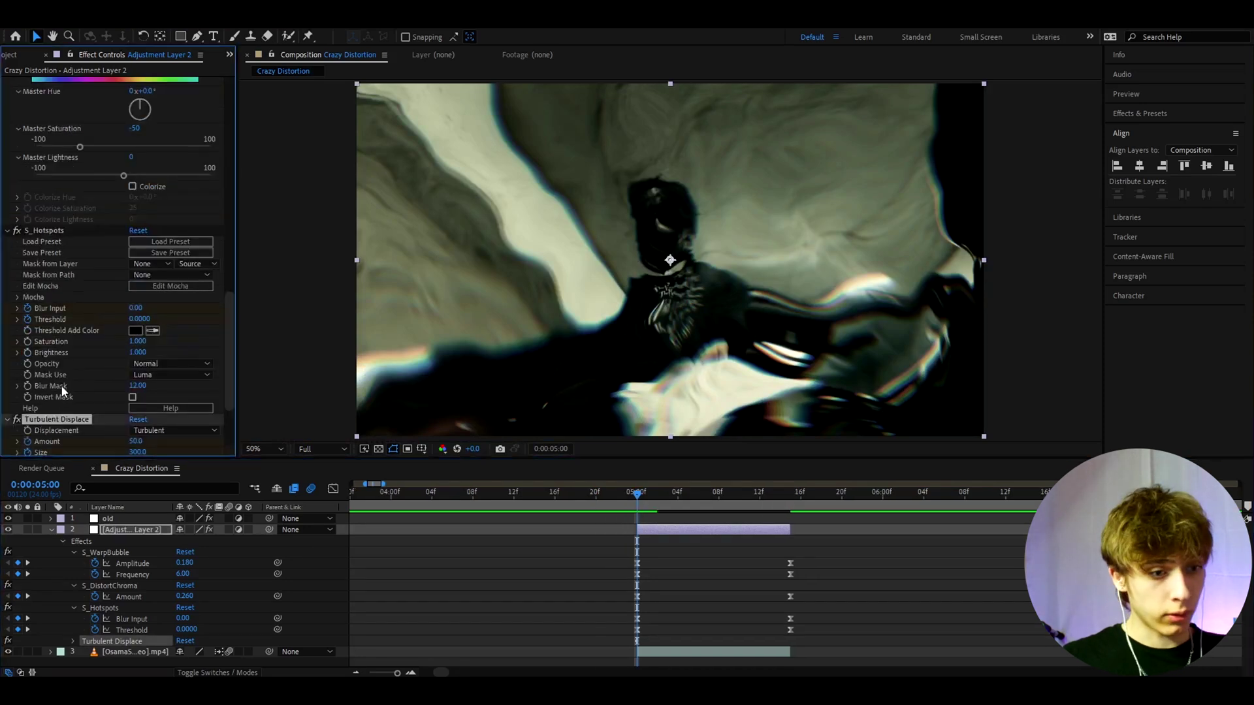
scroll(66, 400, down, 3)
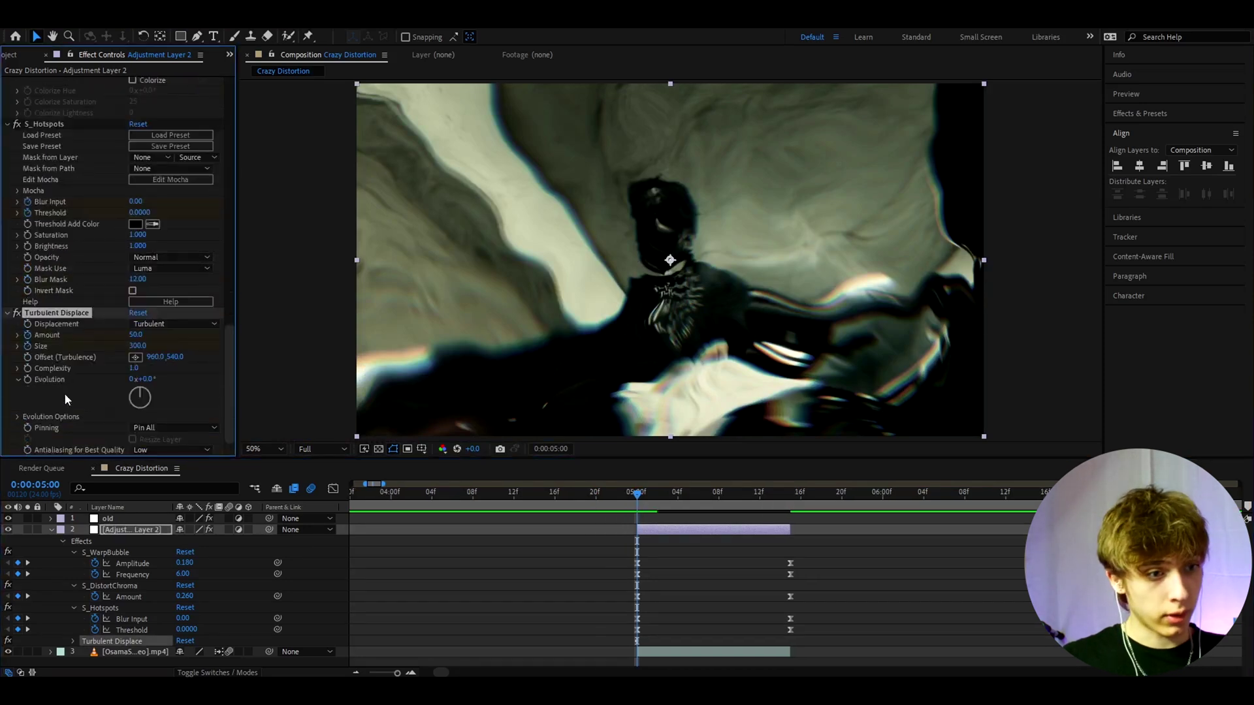
click(787, 492)
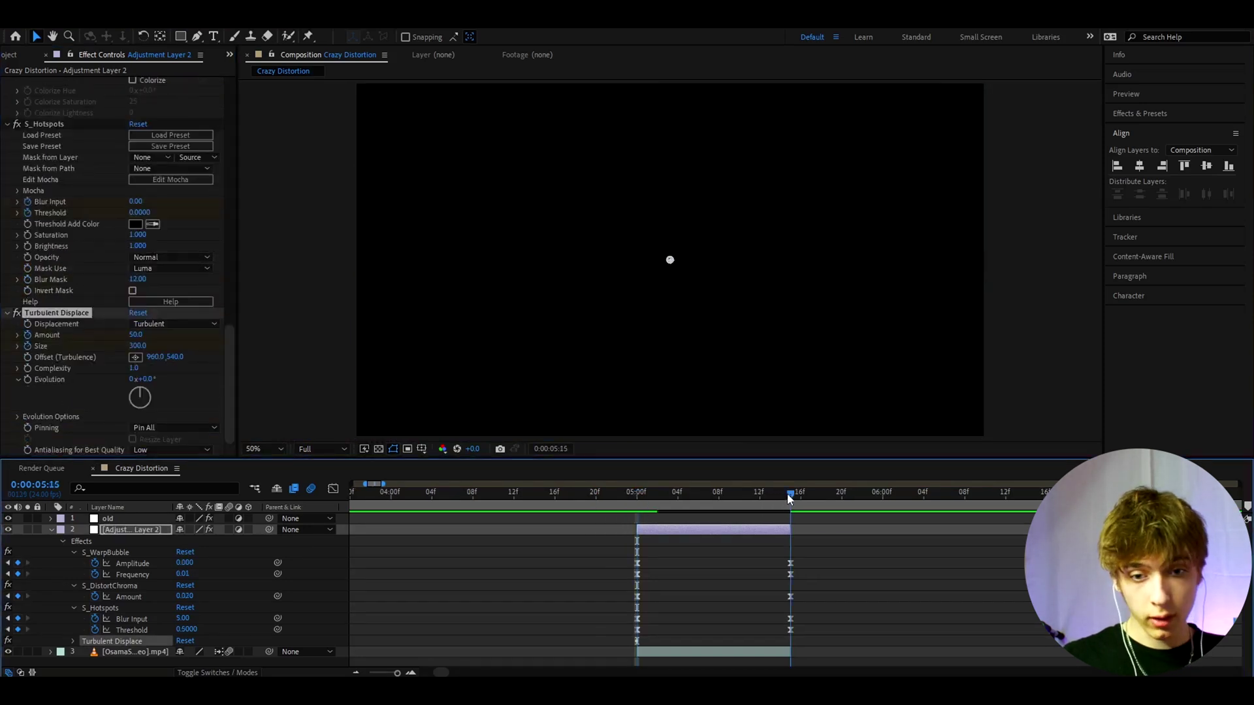
click(133, 336)
text(2)
key(Return)
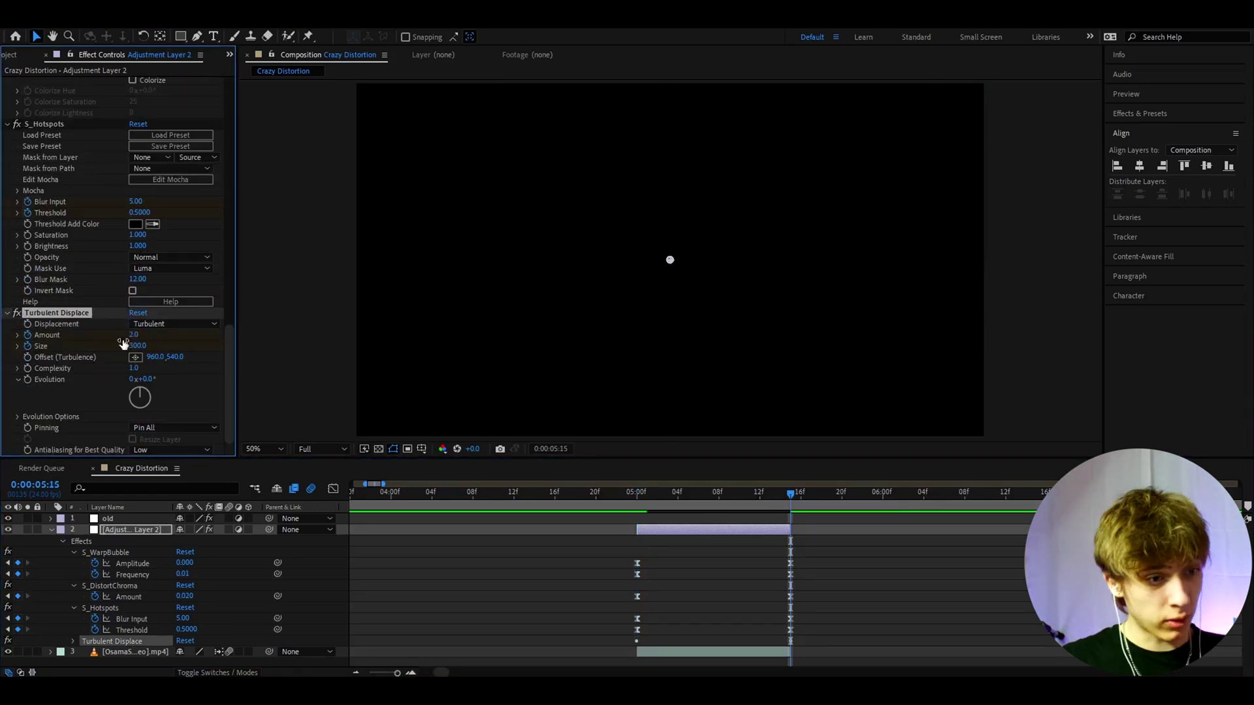
Step: Bend the Turbulent Displace Amount curve to fall sharply after 5:00 and settle slowly into 5:15
click(702, 532)
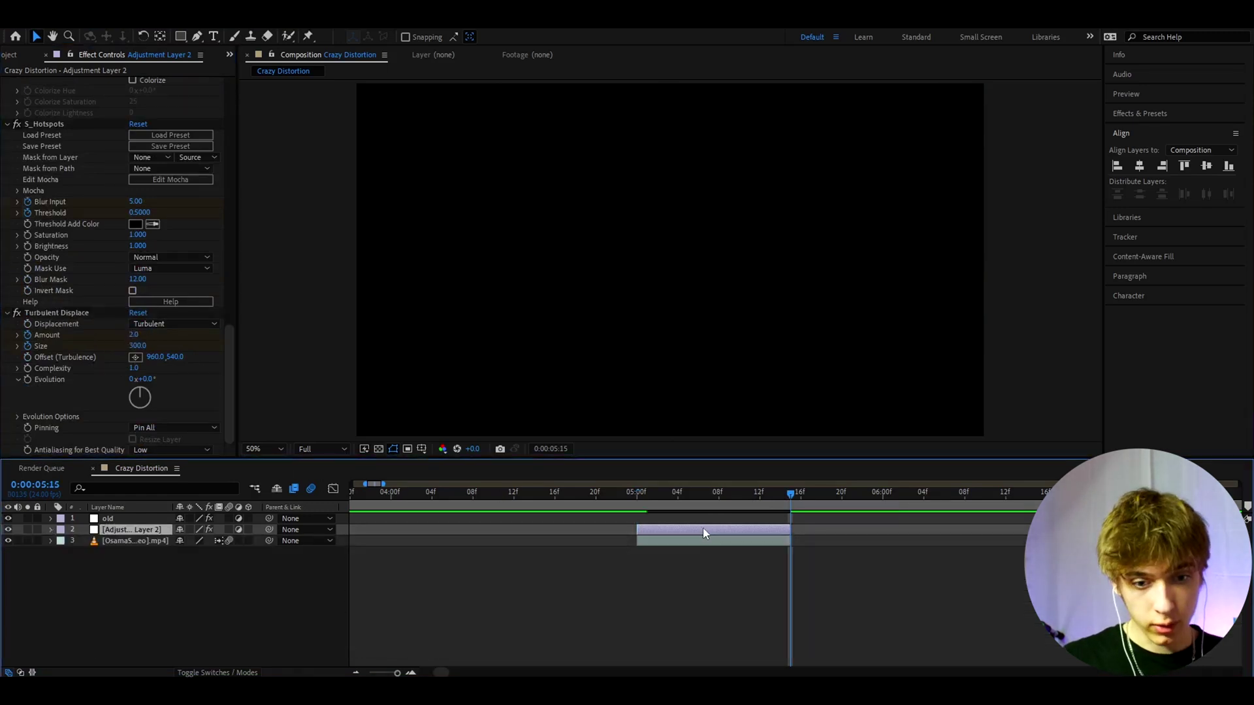
key(u)
key(u)
scroll(750, 608, down, 3)
drag(797, 634, 614, 640)
key(shift+F3)
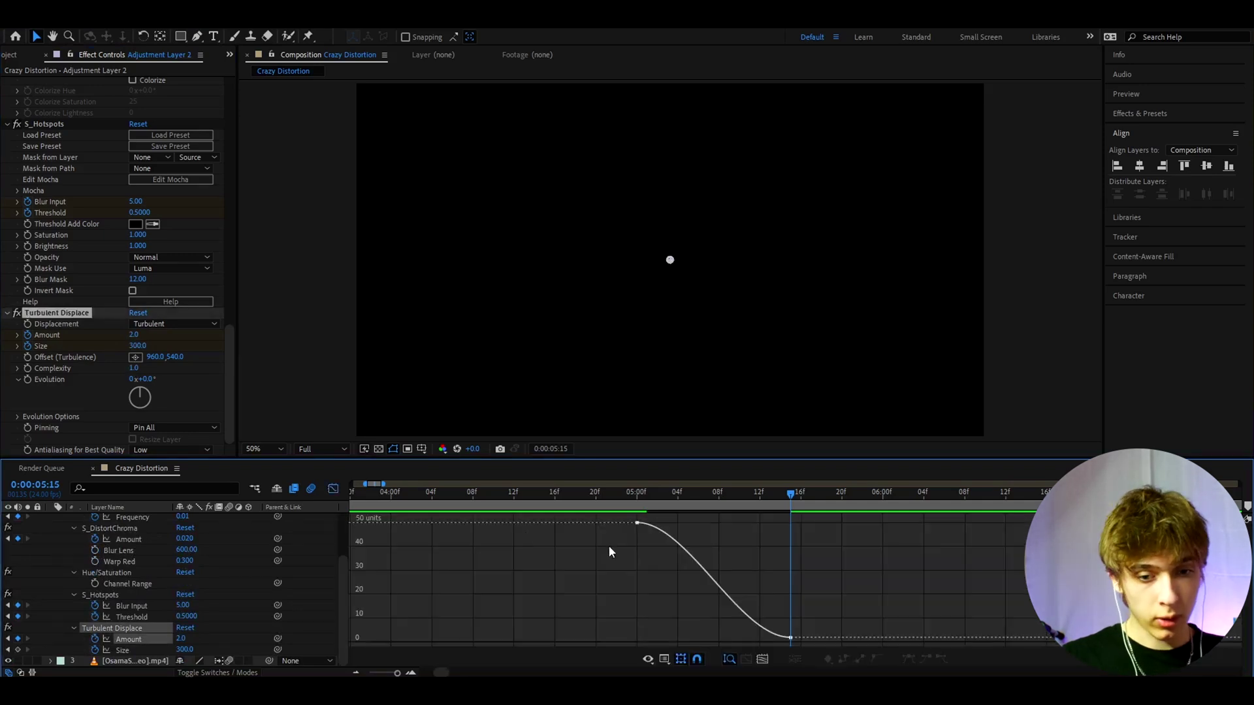
click(638, 522)
drag(689, 522, 644, 575)
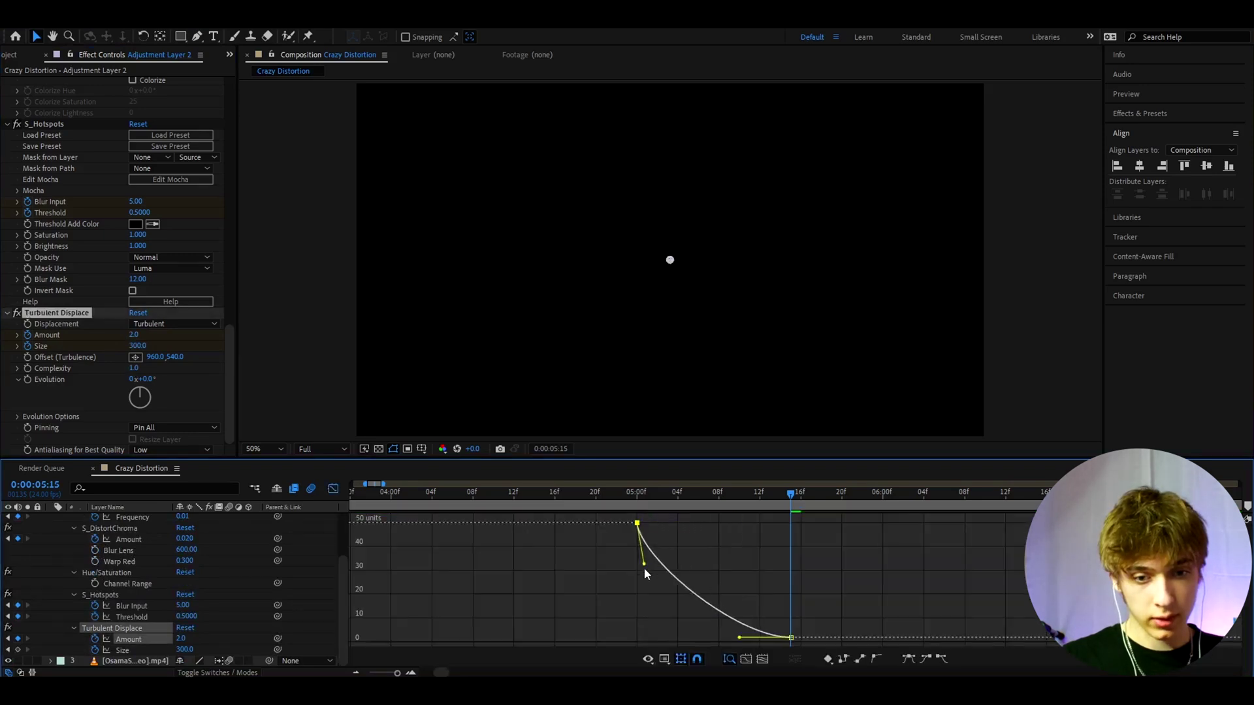
drag(740, 637, 676, 635)
click(333, 489)
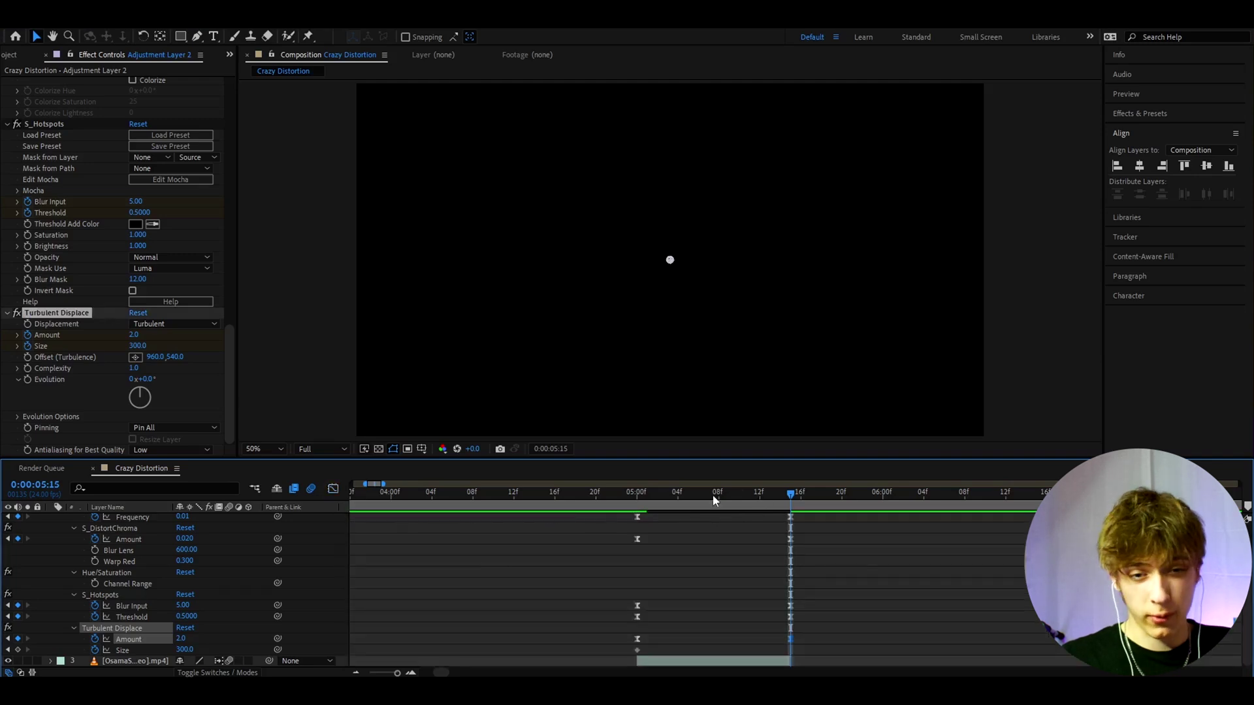
drag(737, 495, 636, 495)
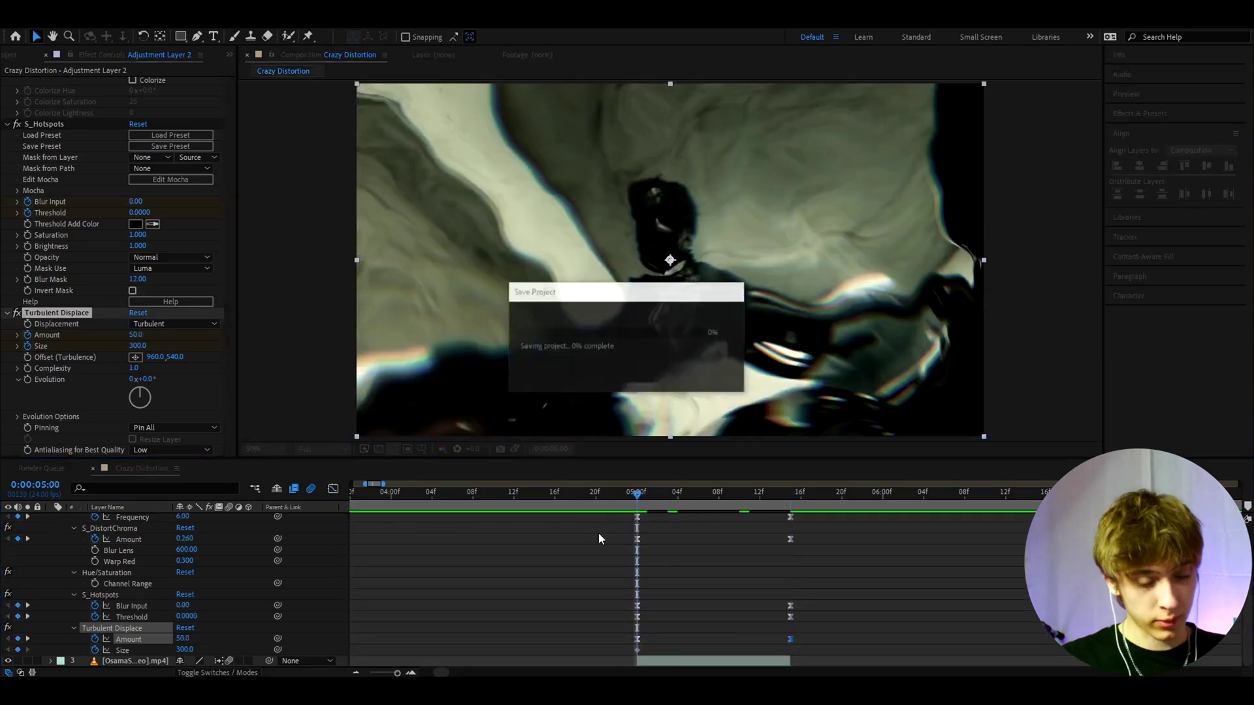
Step: Apply Warp to the adjustment layer and set Warp Style to FishEye, keeping Bend 50
key(ctrl+space)
text(war)
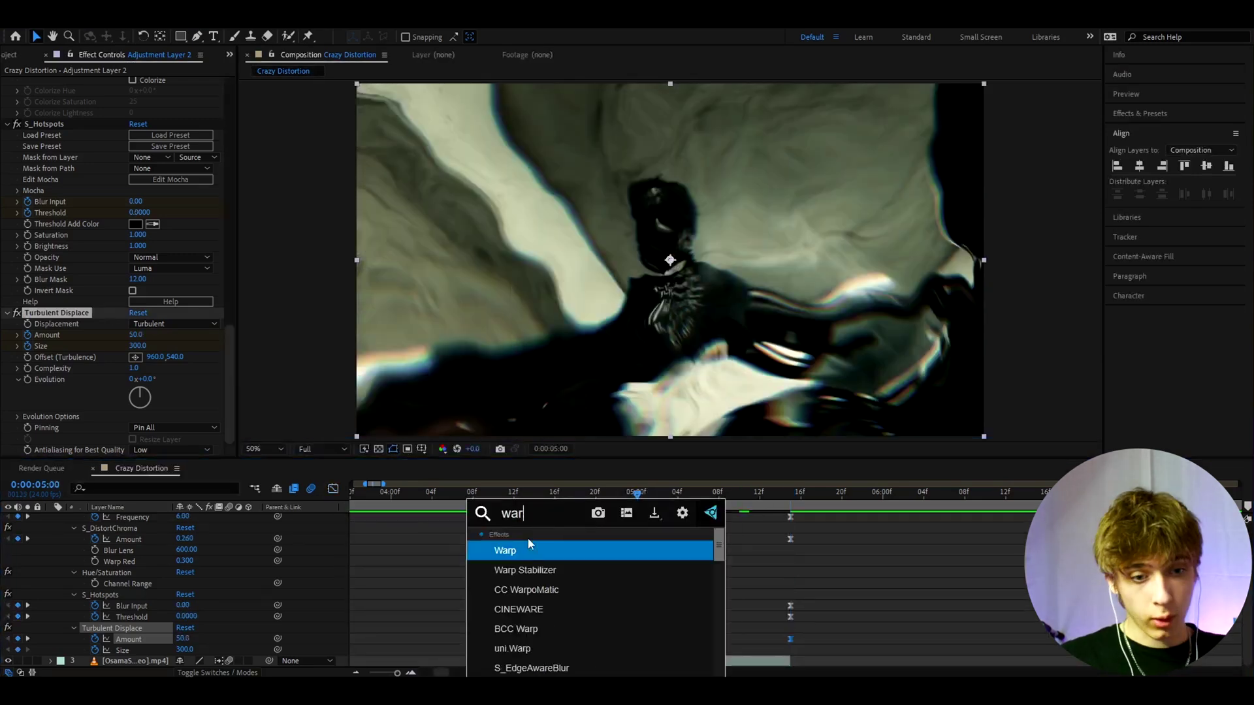
click(519, 550)
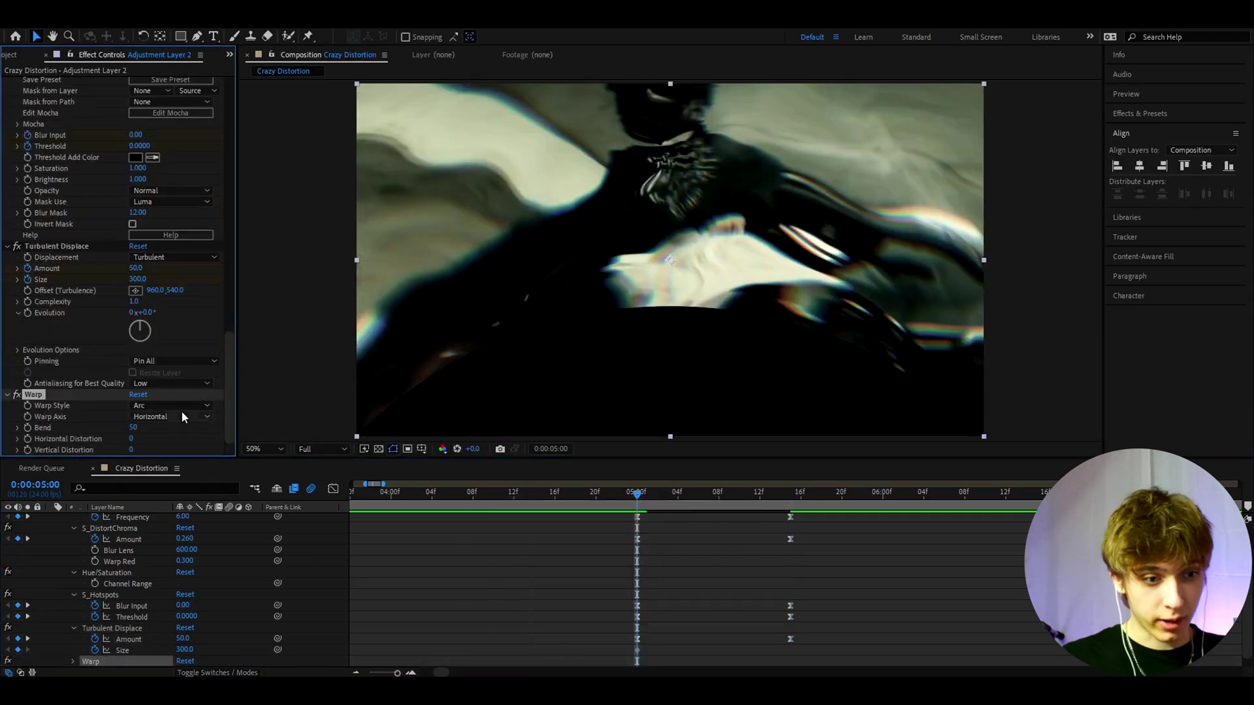
click(176, 407)
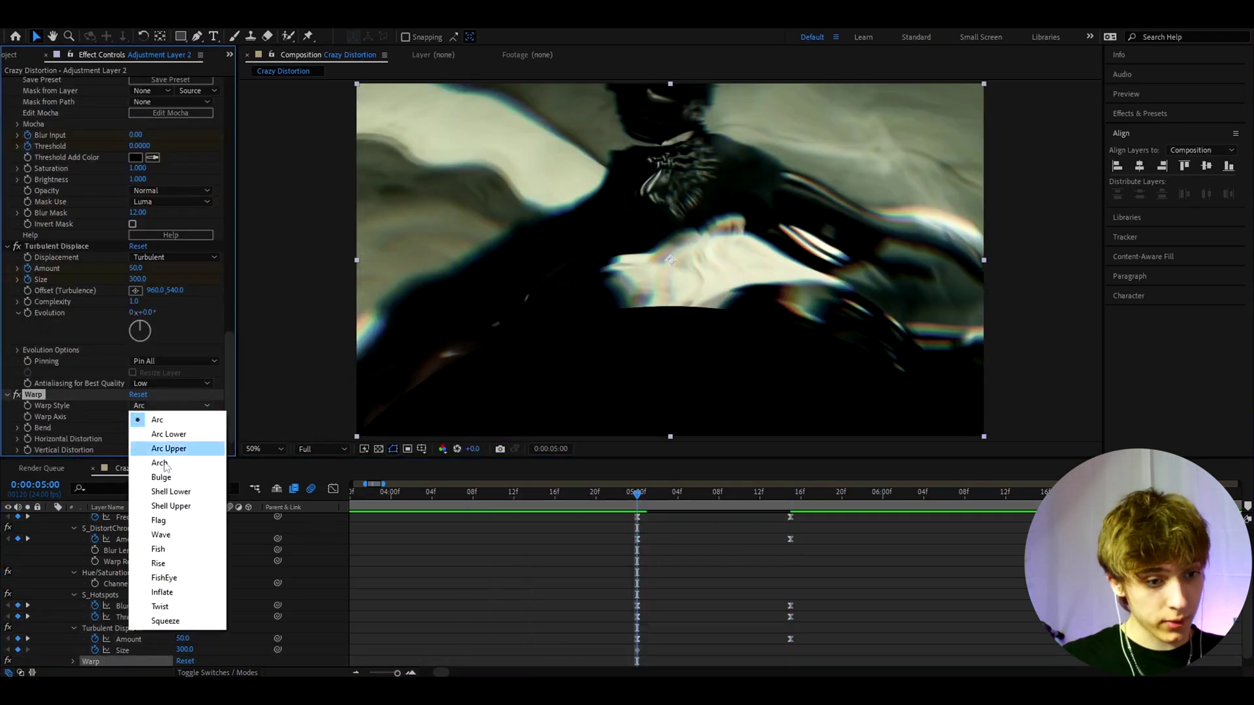
click(164, 578)
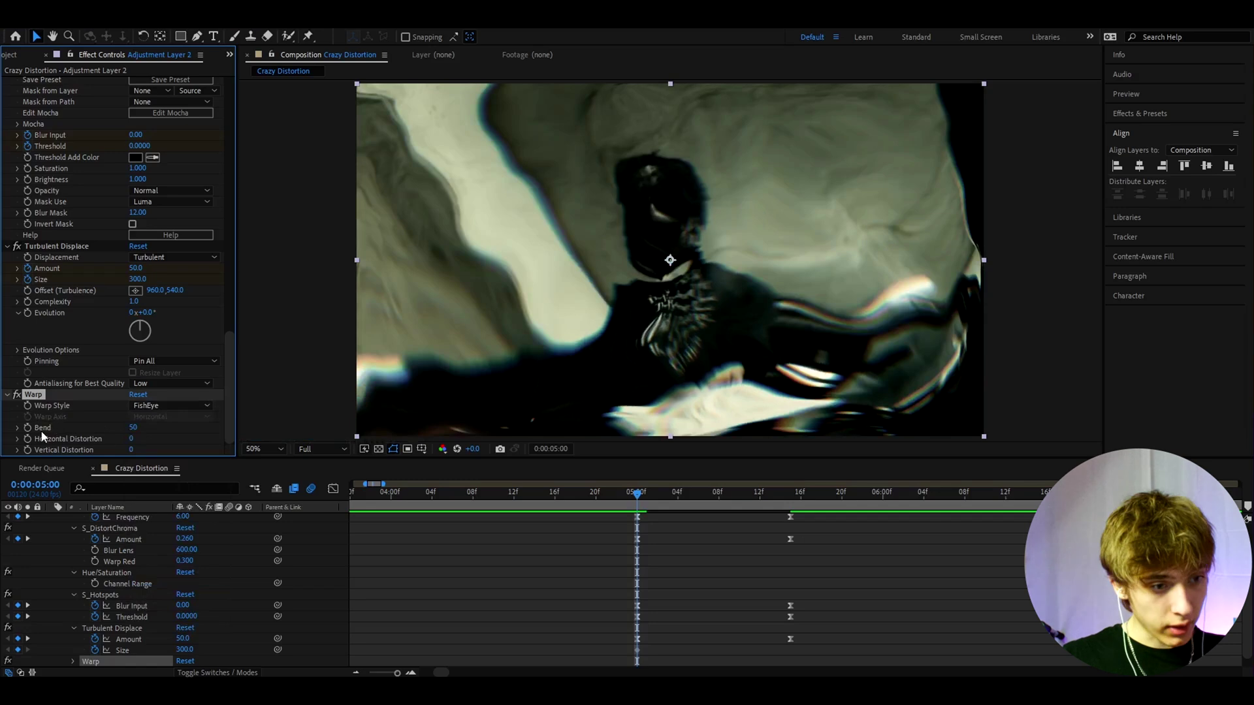
Step: Keyframe the Warp Bend to 0 at 5:03 and 10 at 5:05
scroll(675, 575, up, 3)
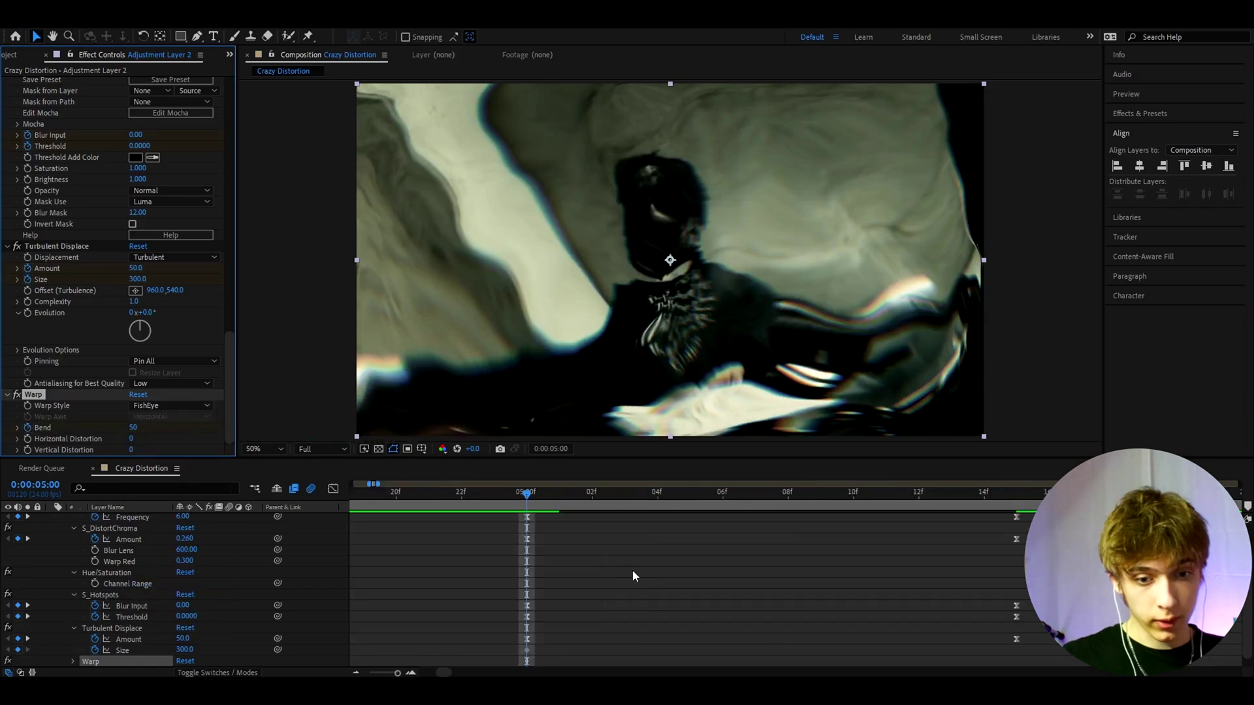
scroll(632, 570, down, 1)
drag(554, 494, 619, 495)
click(133, 427)
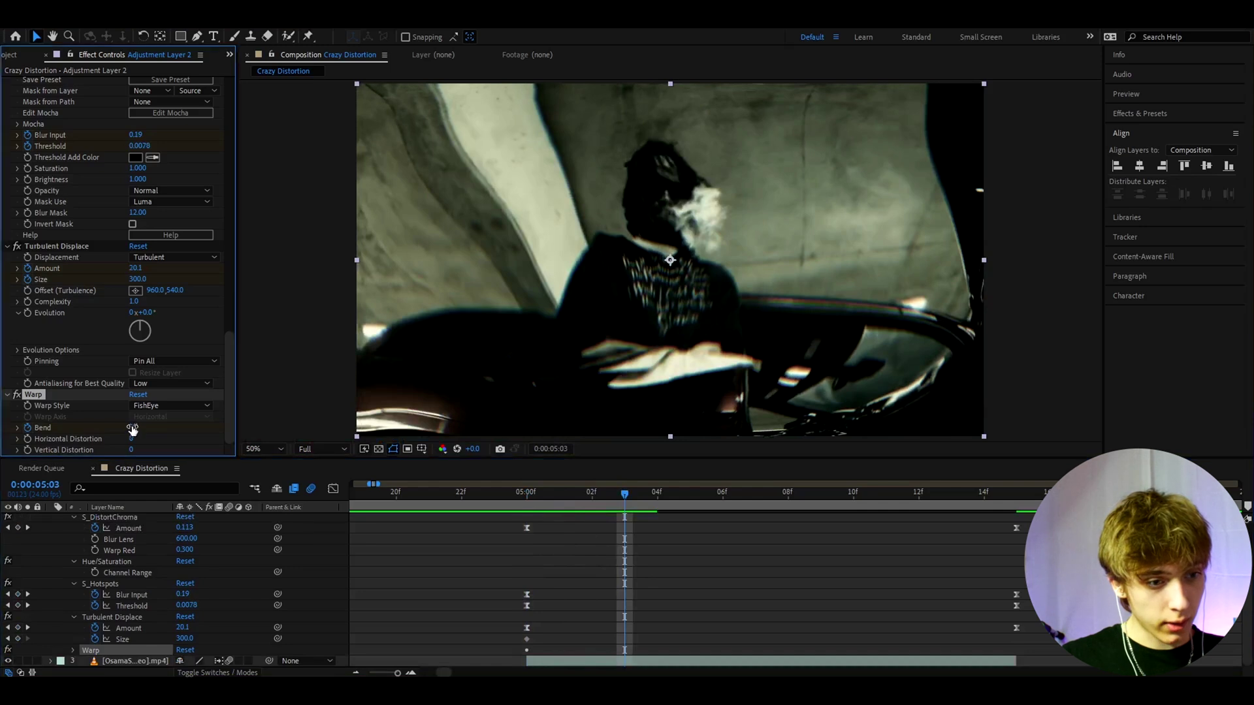
text(0)
key(Return)
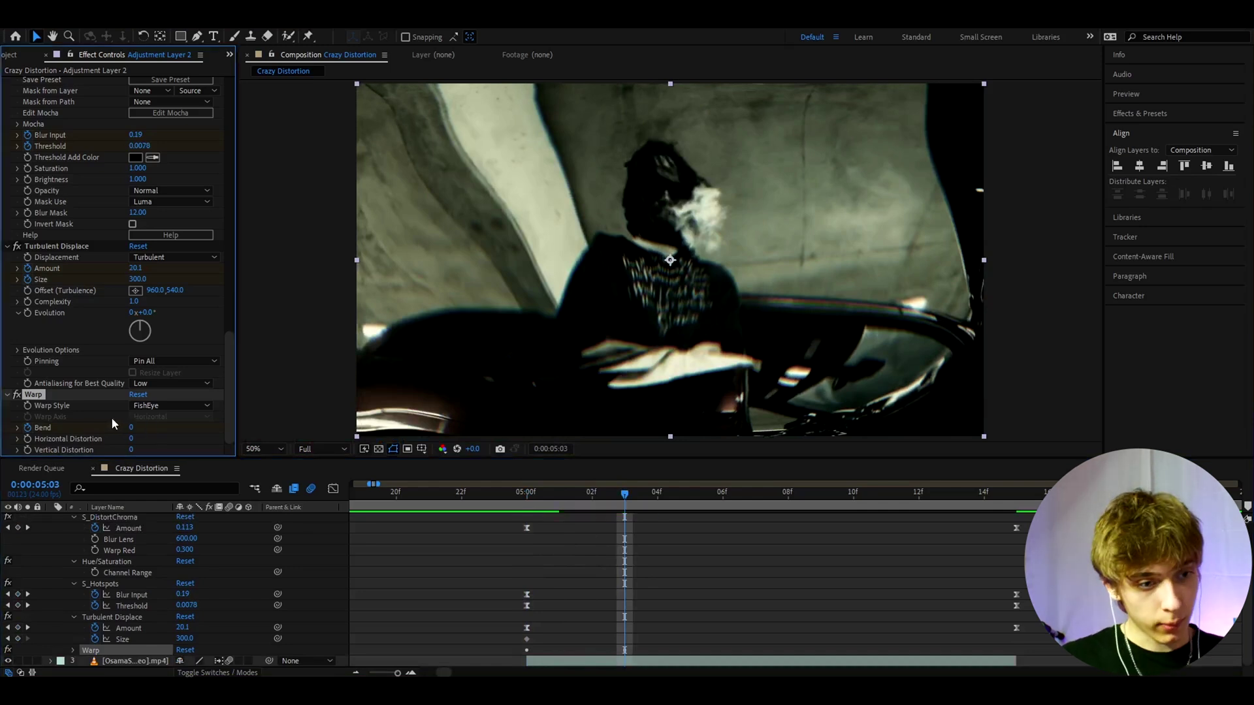
drag(626, 500, 700, 492)
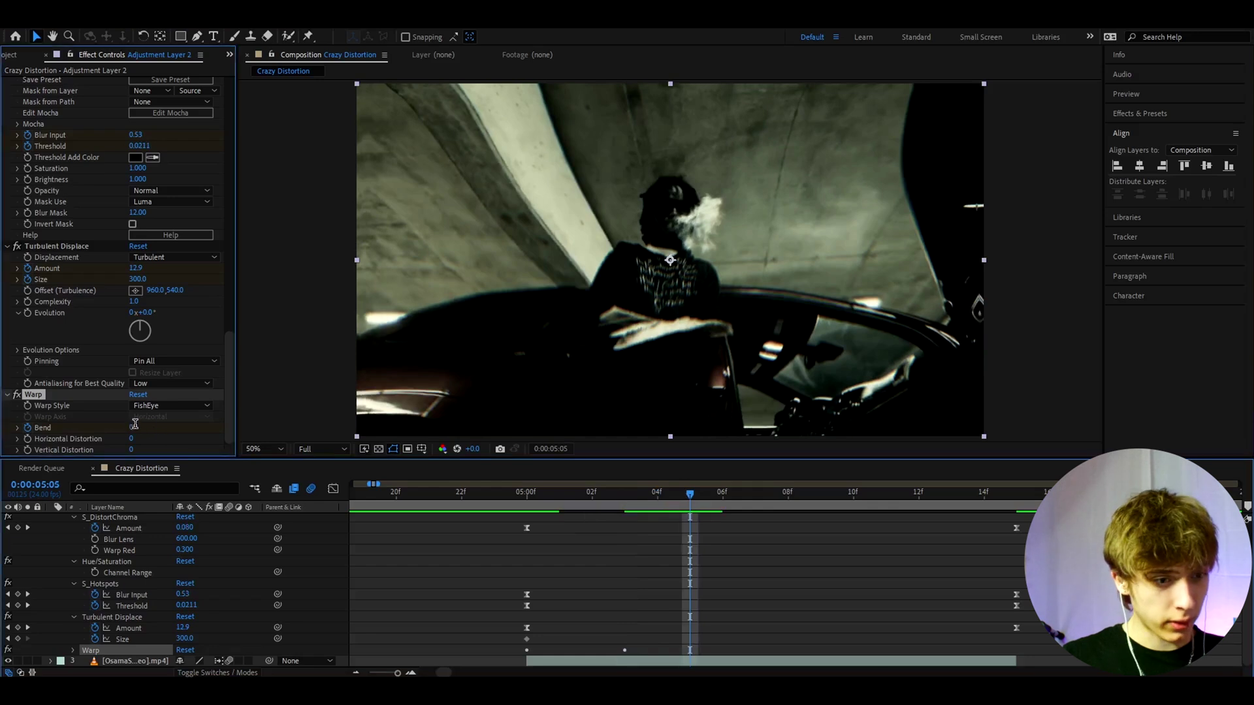
drag(139, 427, 157, 436)
Step: Step through frames 5:08 to 5:15, then return to 5:00 to preview the stuttering warp
key(Page_Down)
key(Page_Down)
key(Page_Down)
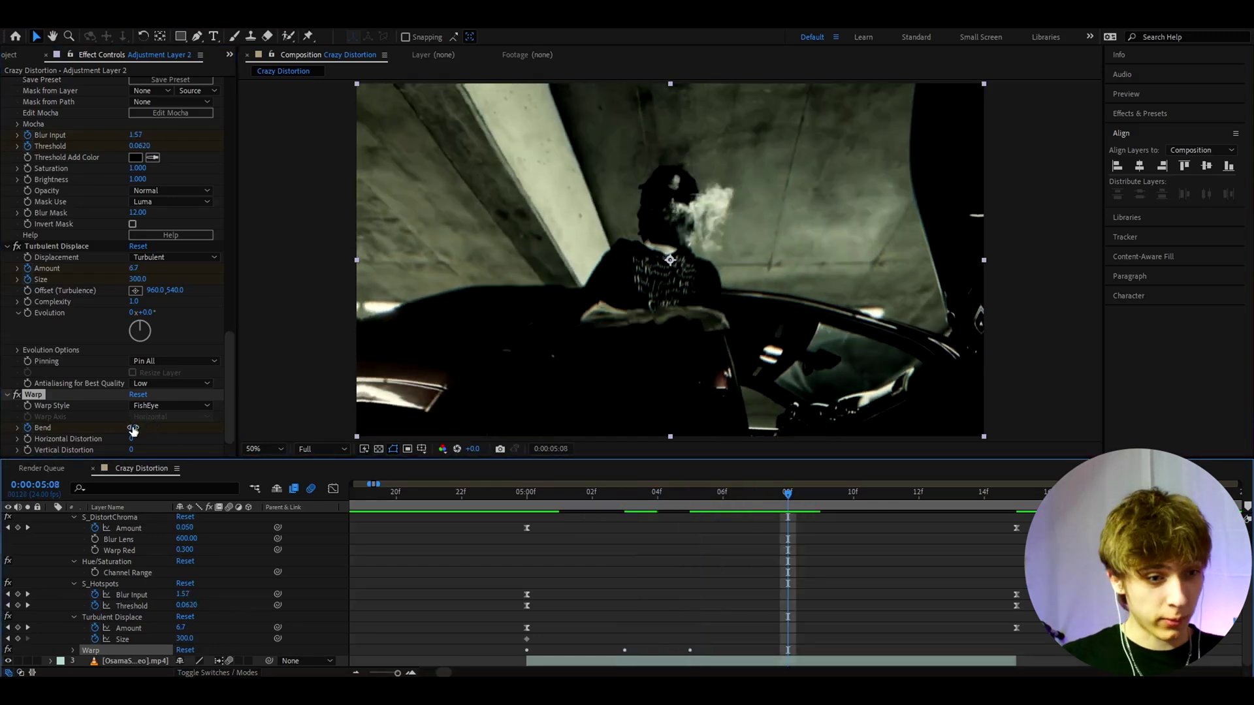
key(Page_Down)
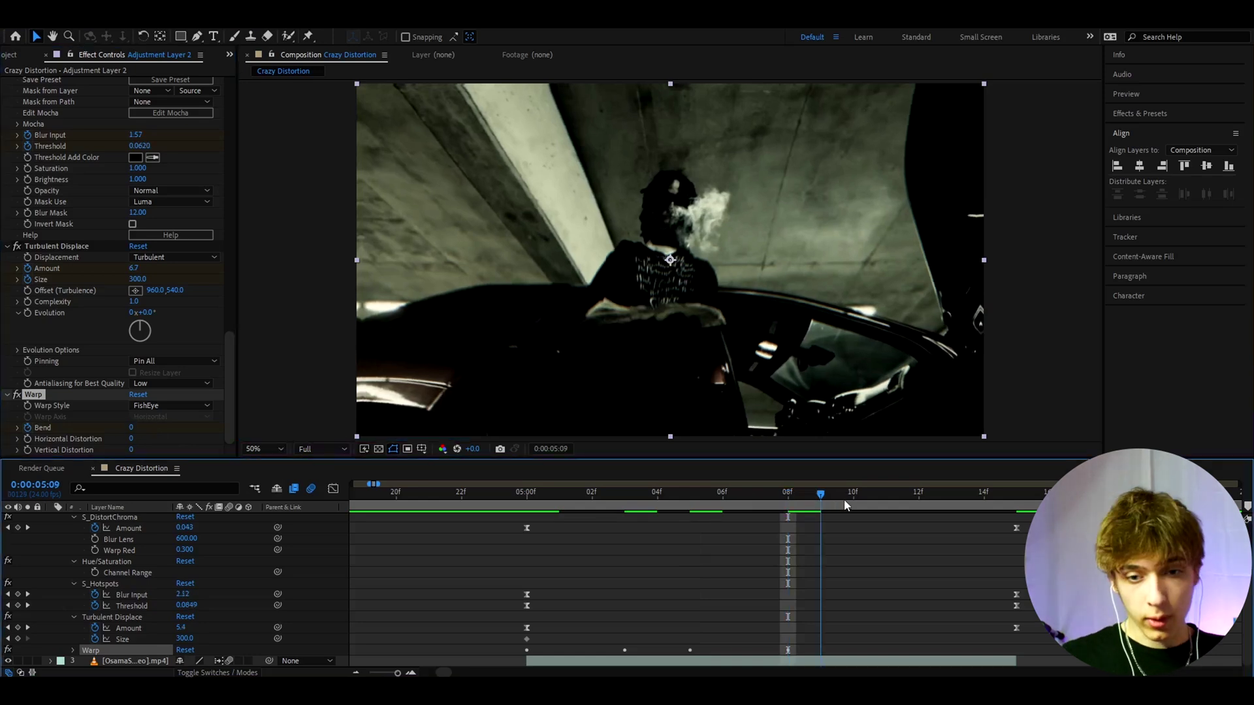
click(854, 497)
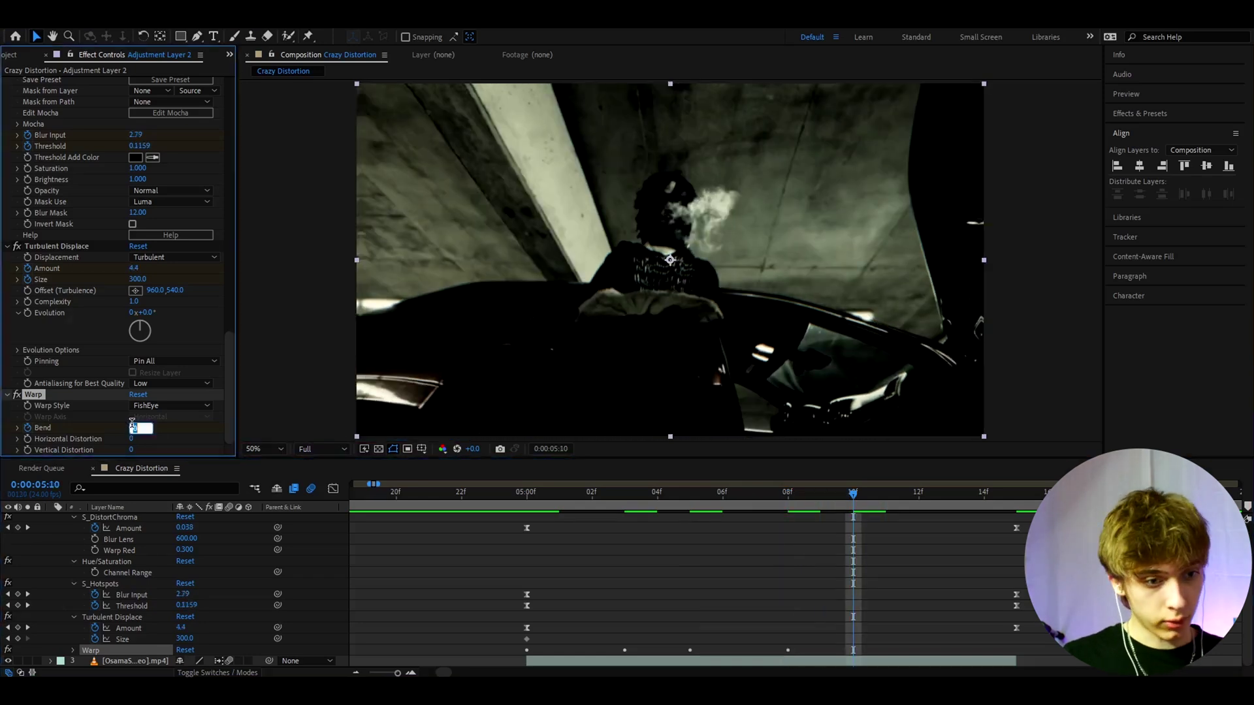
click(993, 496)
key(Page_Down)
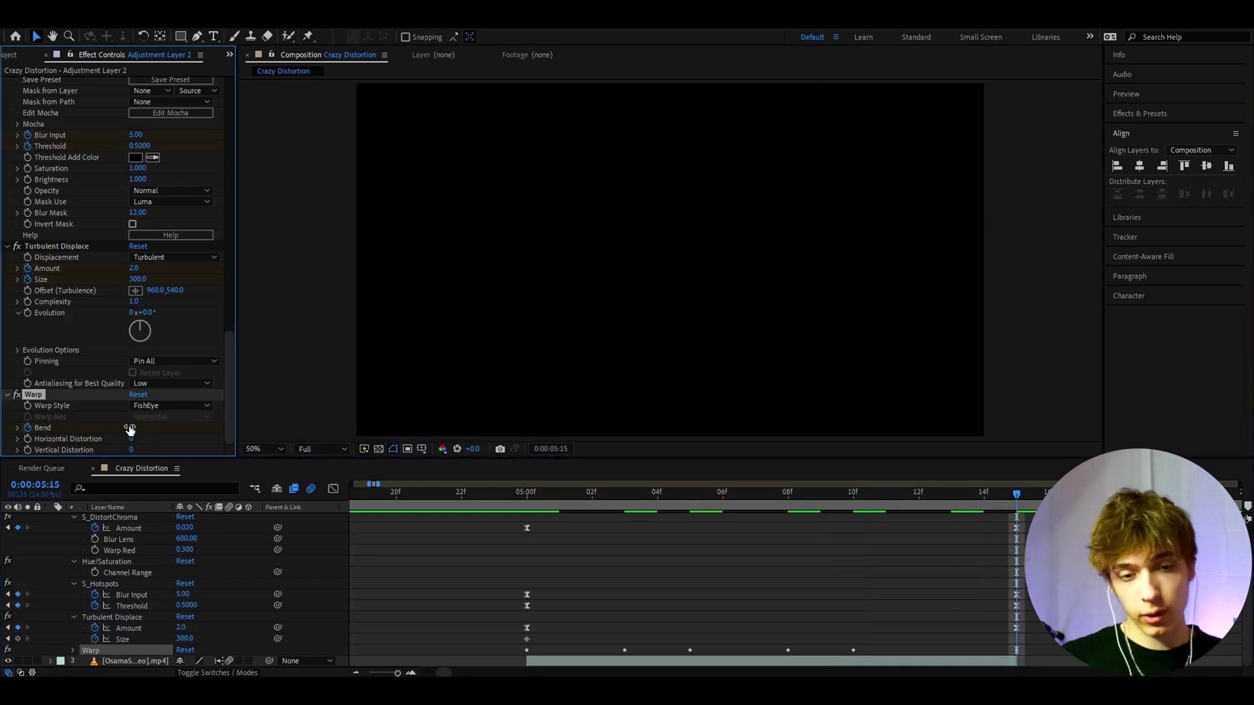
click(531, 497)
mouse_move(531, 496)
mouse_down()
mouse_move(743, 472)
mouse_move(971, 495)
mouse_move(526, 498)
mouse_up()
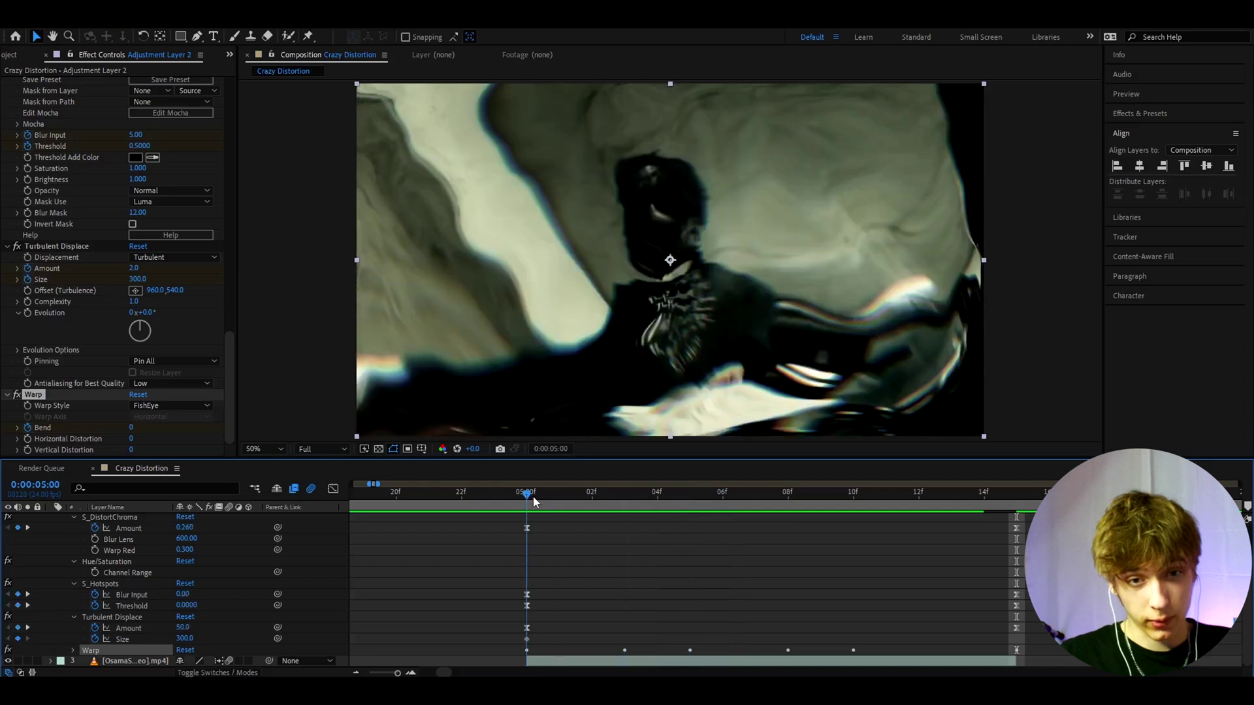
Step: Apply S_WarpPuddle to the adjustment layer using the quick effect search
key(ctrl+space)
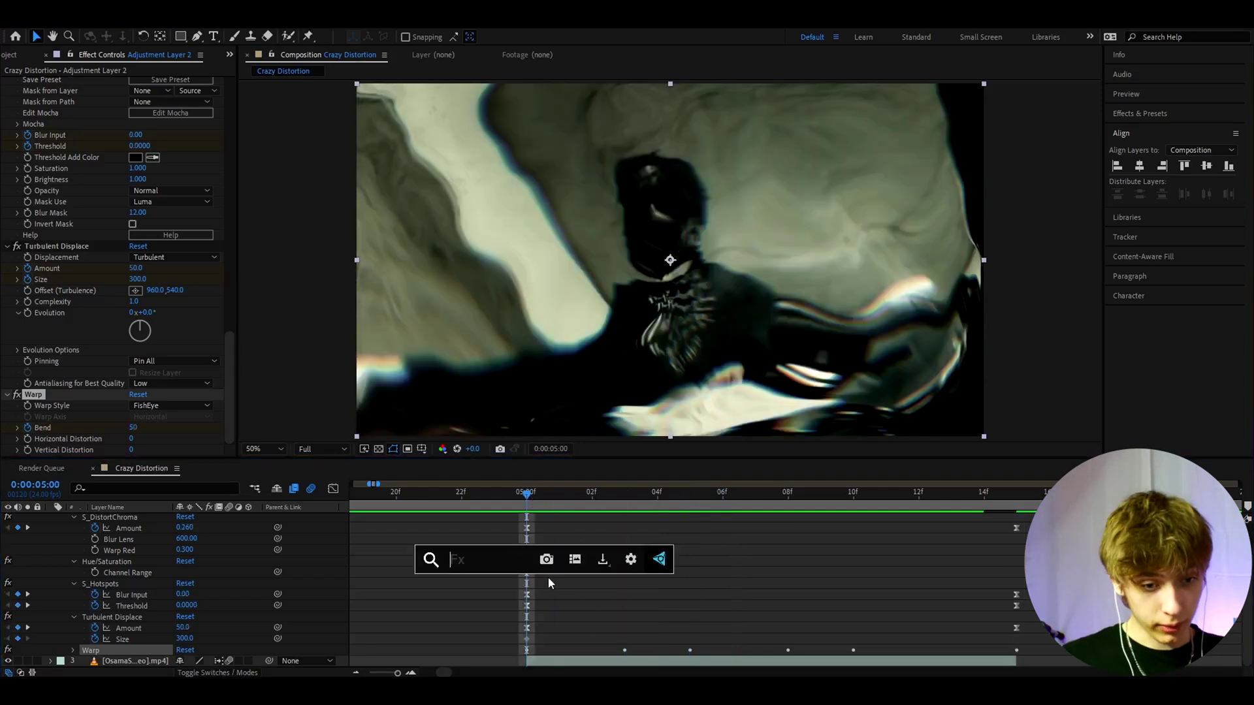
text(s_warppu)
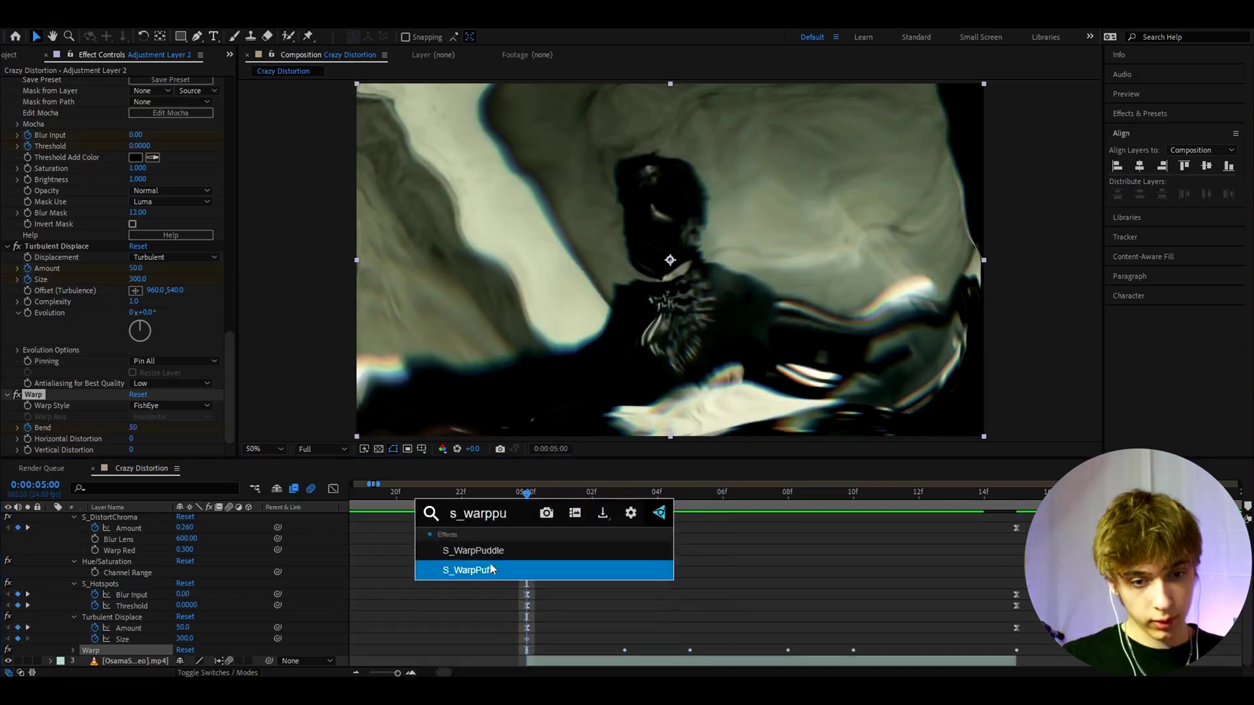
key(Return)
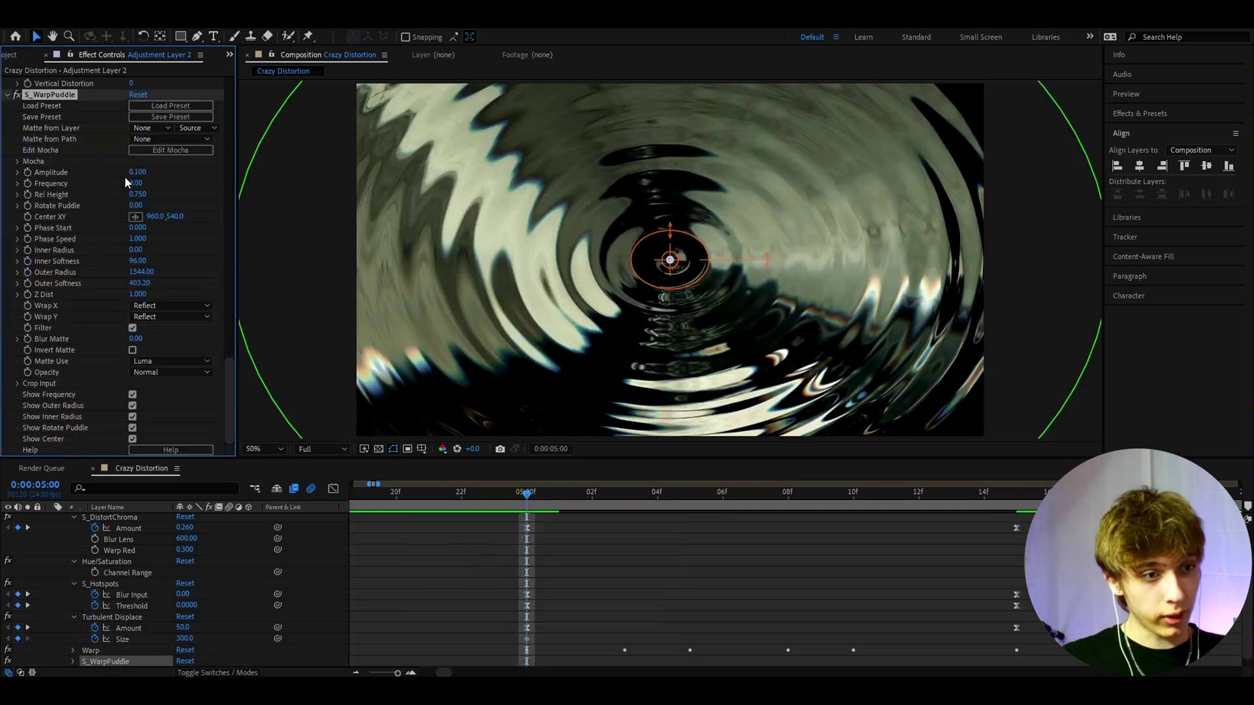
Step: Set S_WarpPuddle Frequency to 3, Rel Height to 0.750 and Amplitude to -0.020
click(135, 183)
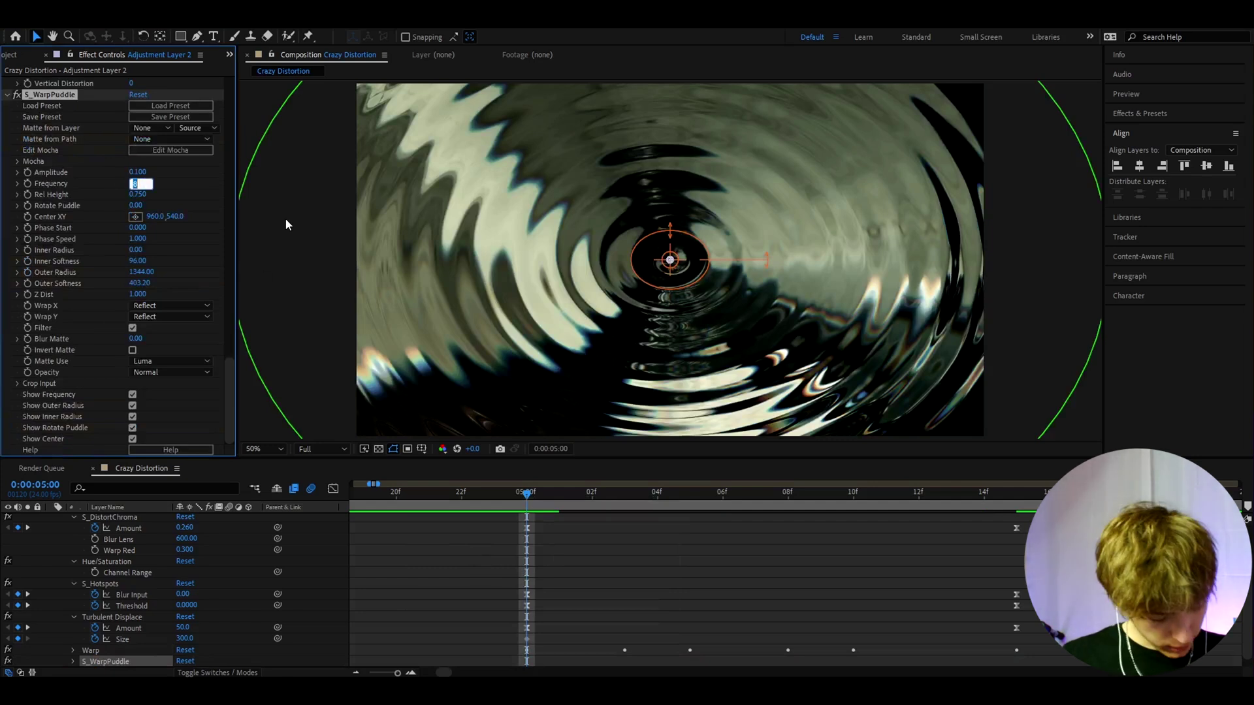
text(3)
key(Return)
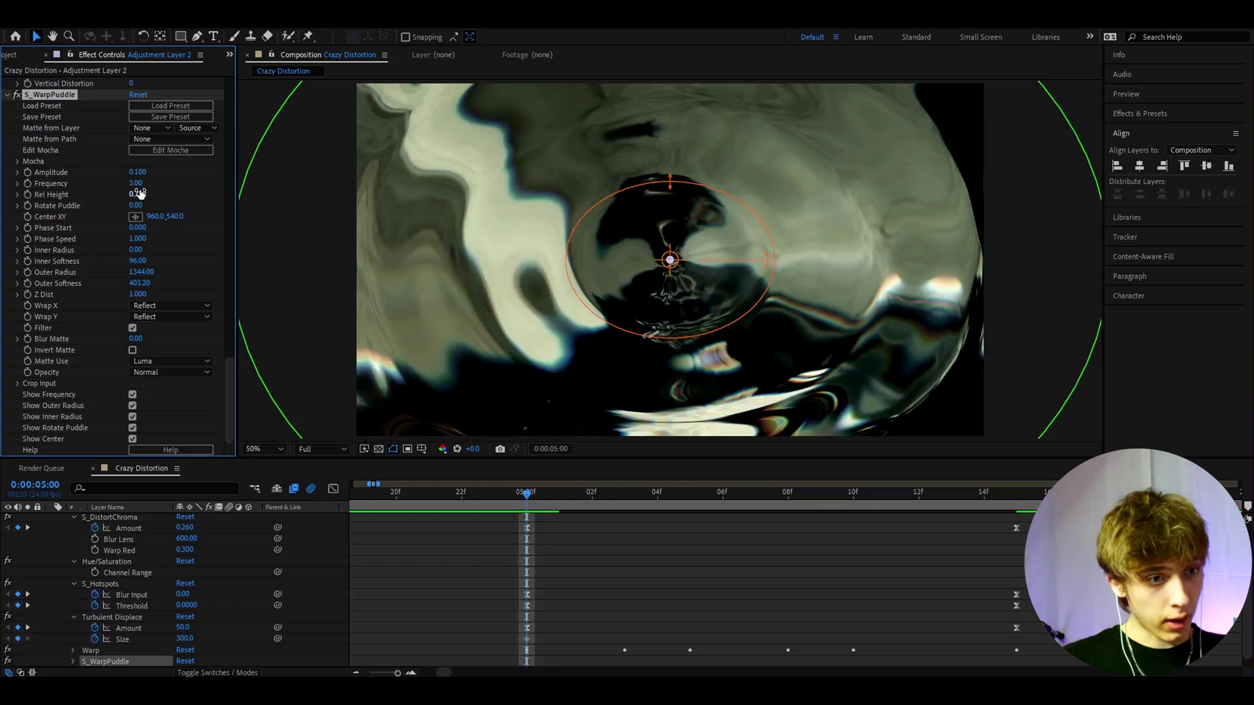
drag(128, 196, 145, 197)
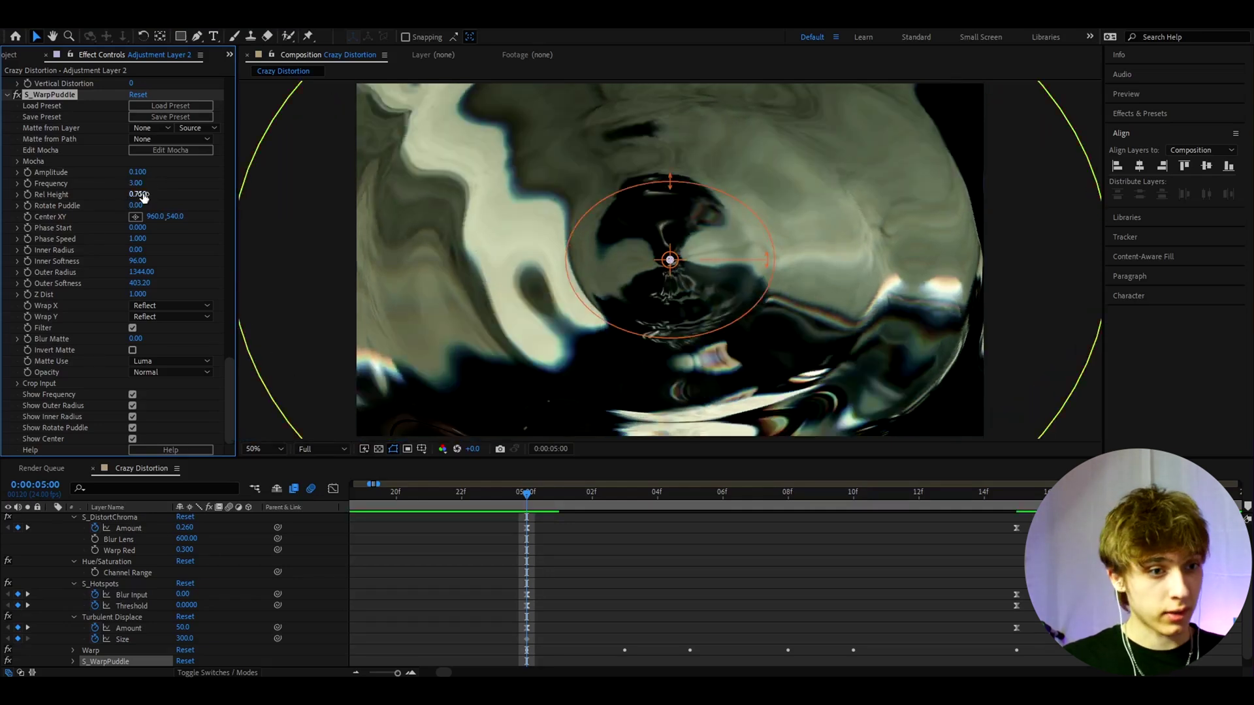
click(139, 172)
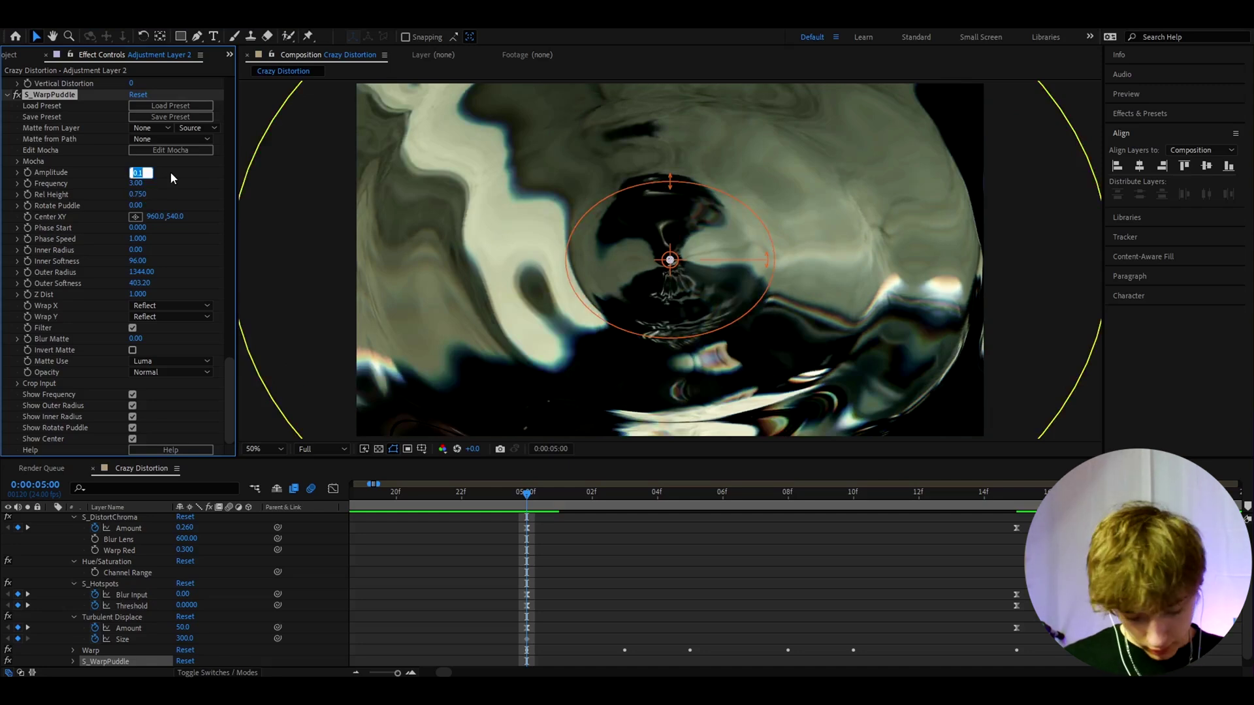
text(-0)
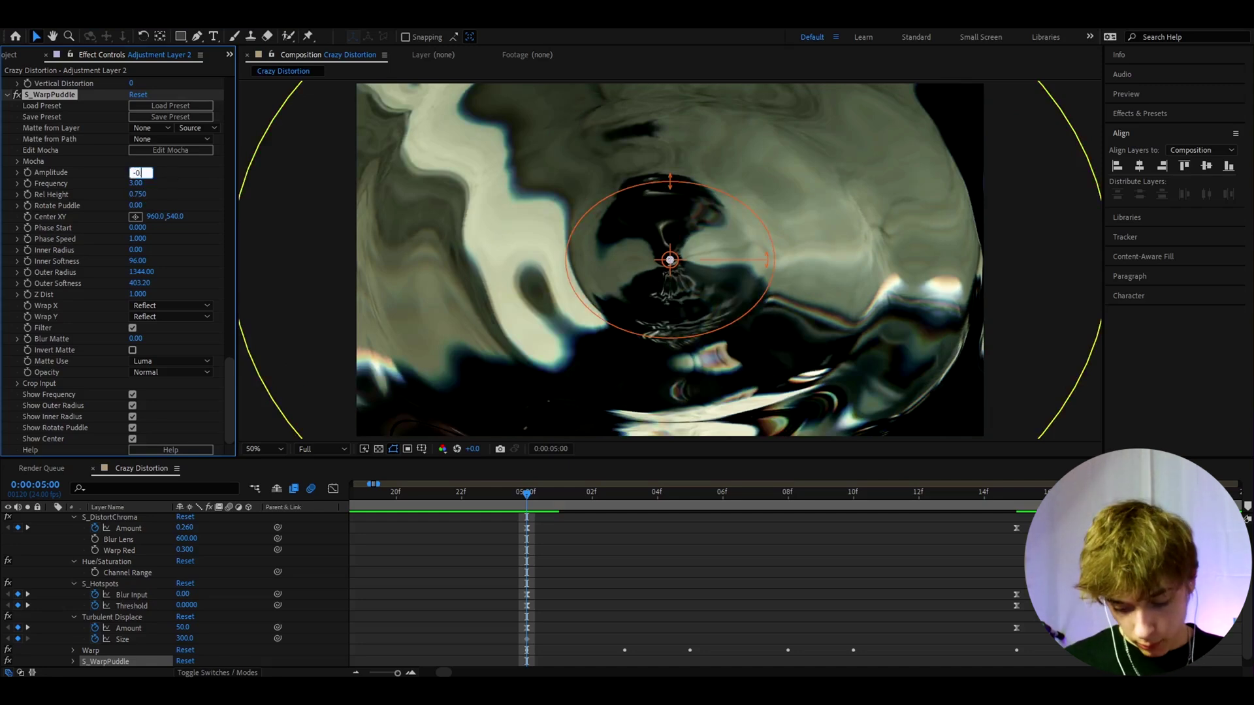
text(.02)
key(Return)
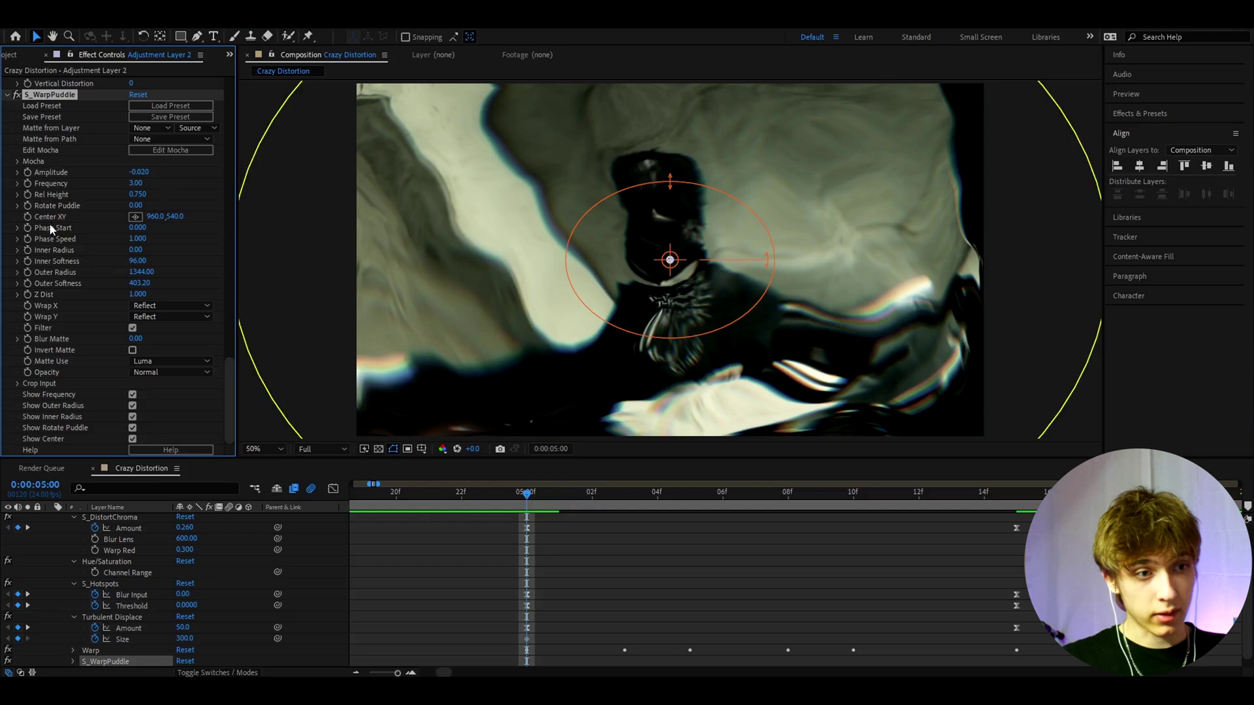
Step: Keyframe S_WarpPuddle Amplitude to 0.050 at 05:01 and -0.010 at 05:04
scroll(566, 586, down, 1)
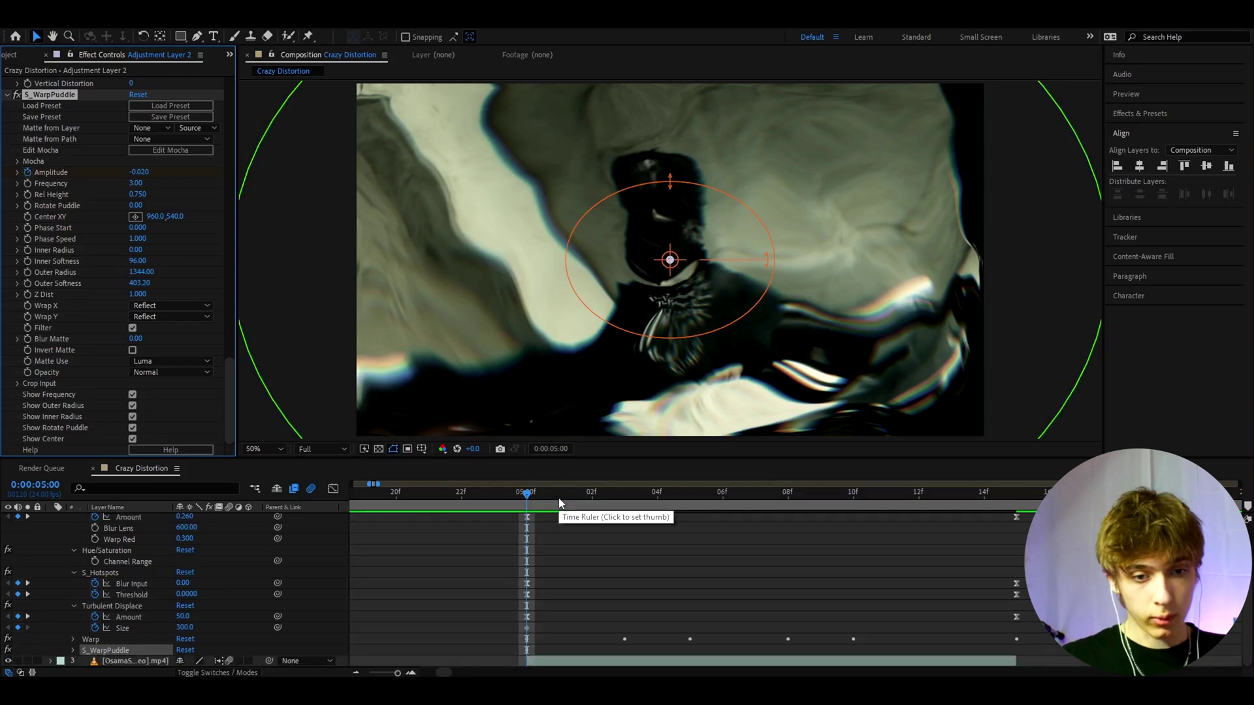
click(558, 498)
click(577, 559)
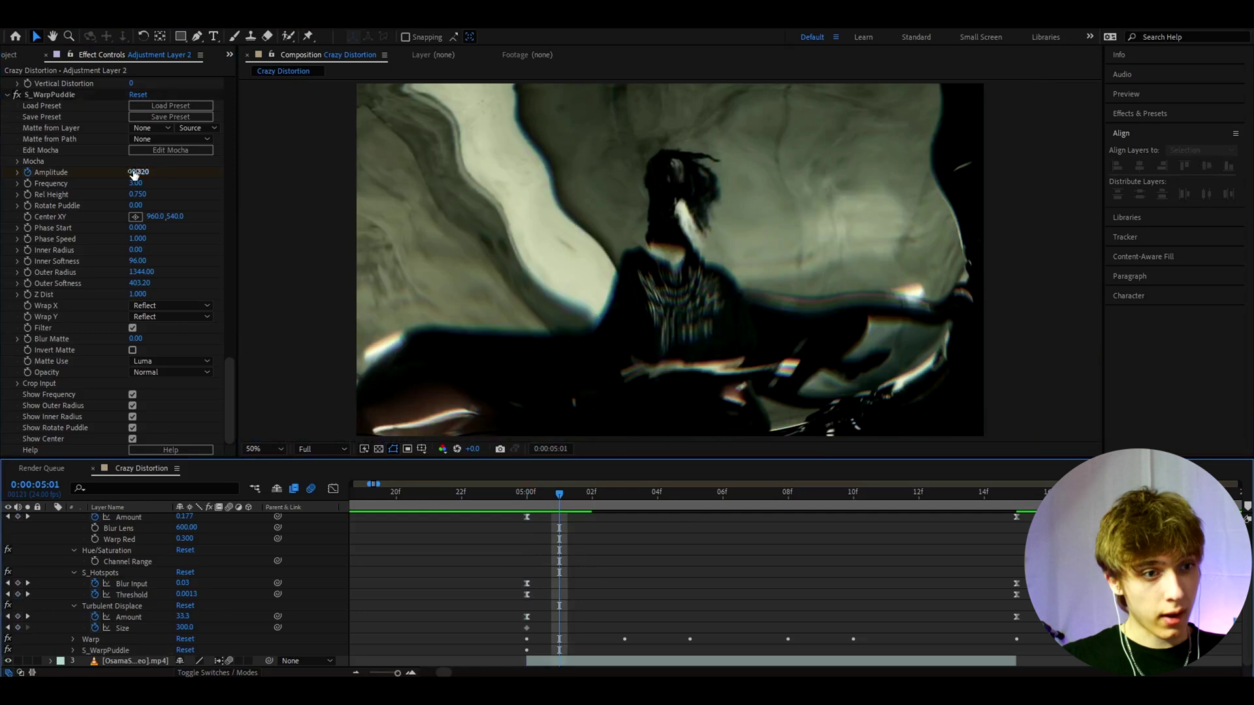
click(141, 172)
text(0.0)
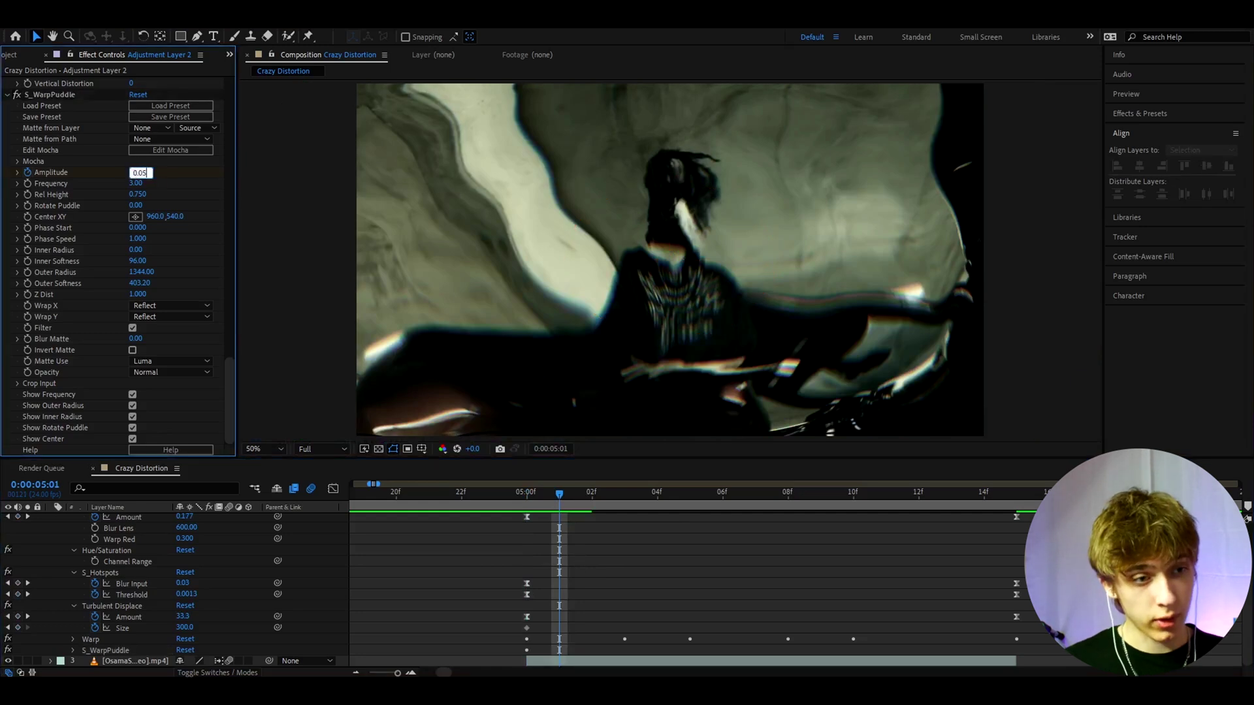
text(5)
key(Return)
click(592, 496)
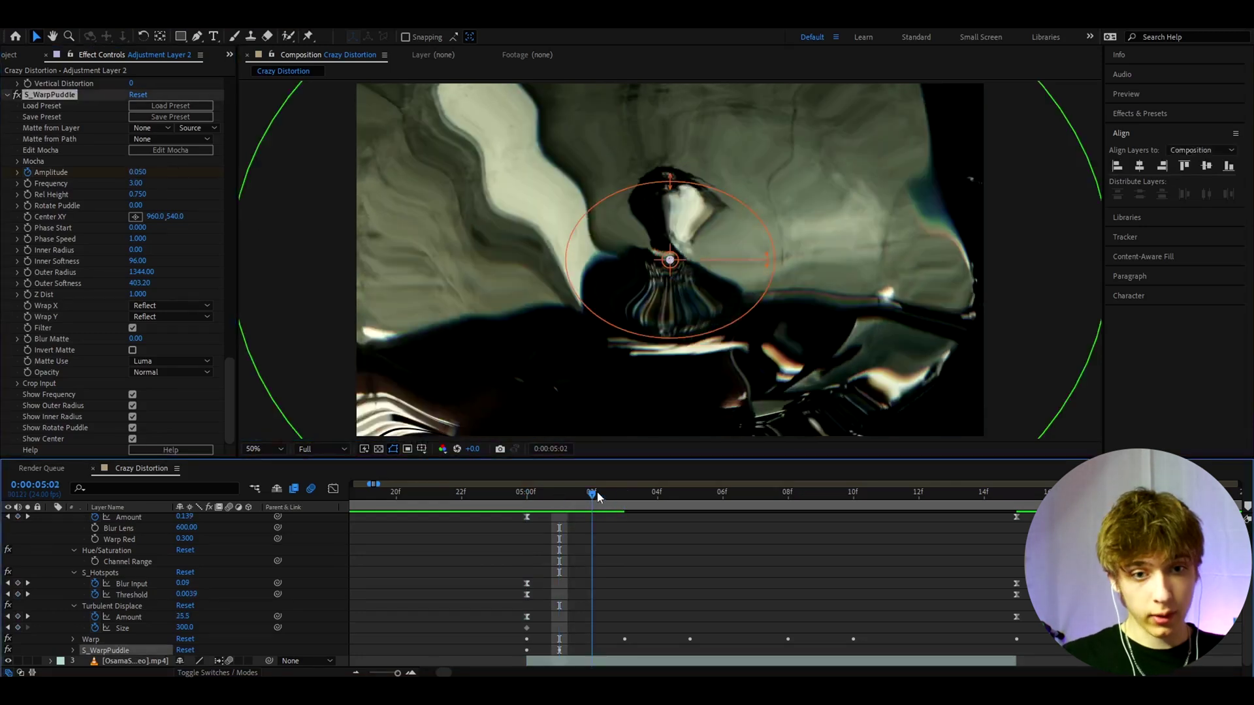
click(618, 495)
click(657, 495)
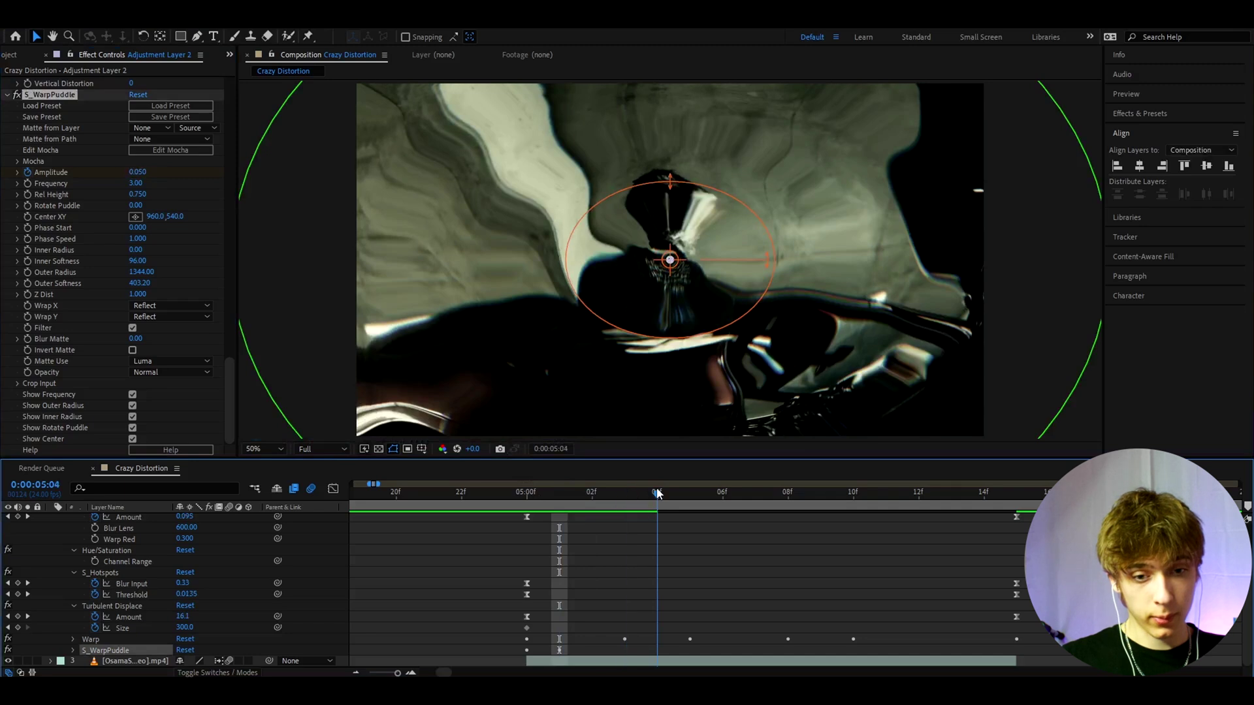
click(644, 561)
click(136, 172)
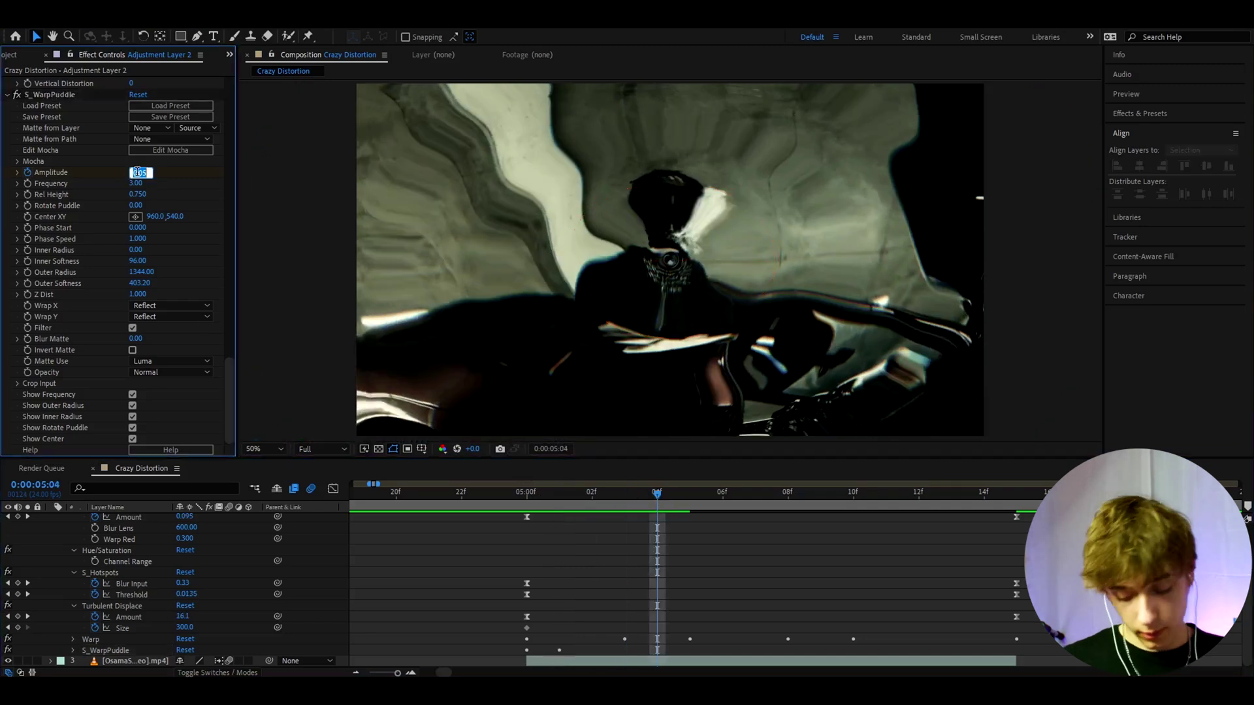
text(-0)
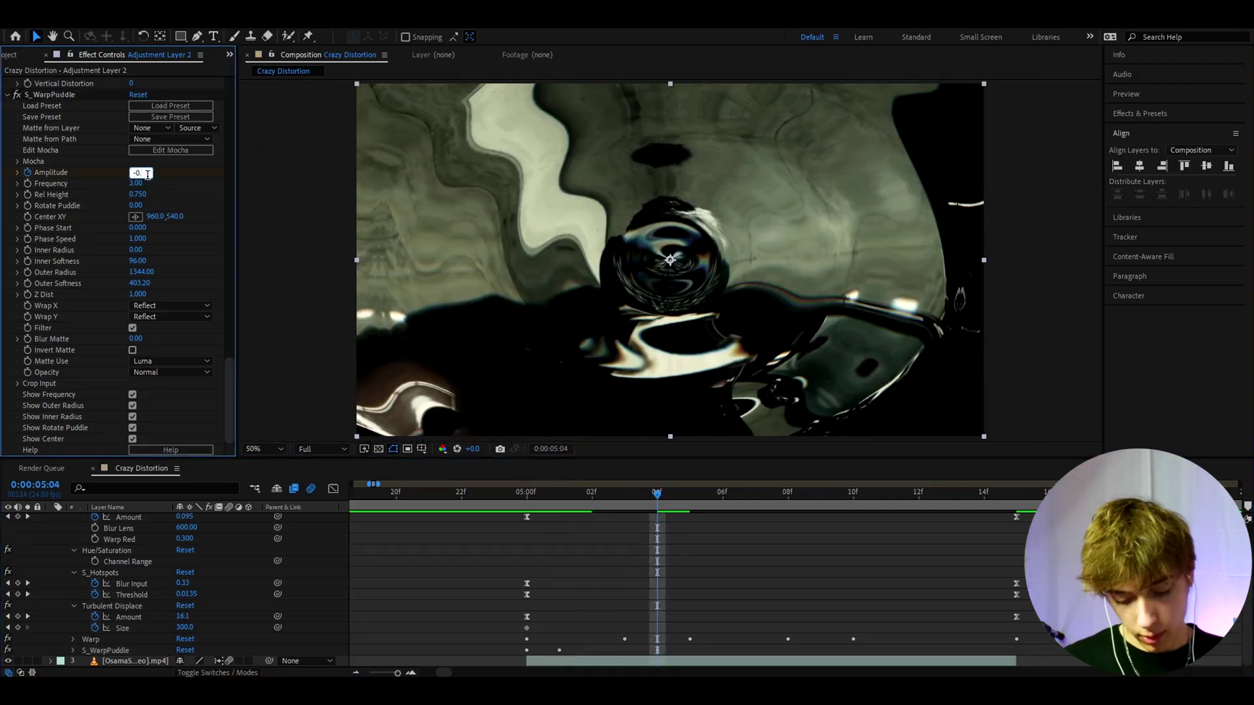
key(Return)
Step: Keyframe Amplitude to 0.020 at 05:06, -0.008 at 05:09 and 0.000 at 05:12
click(723, 494)
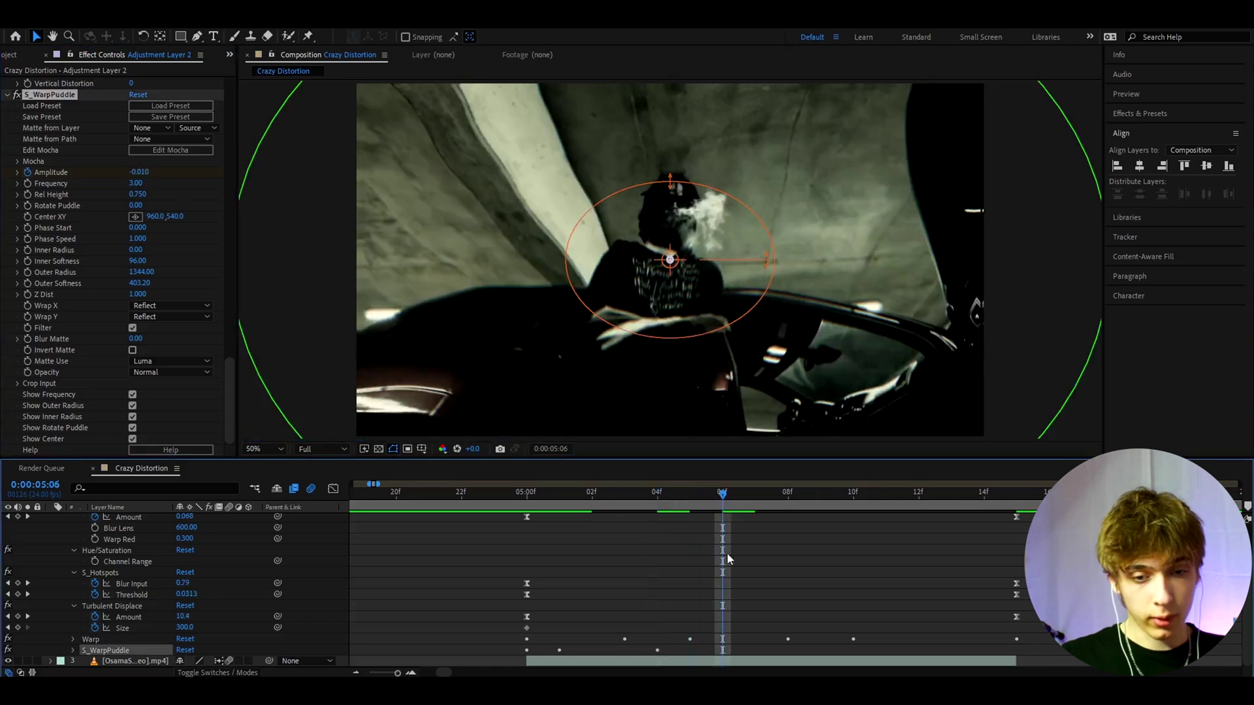
click(138, 173)
text(0)
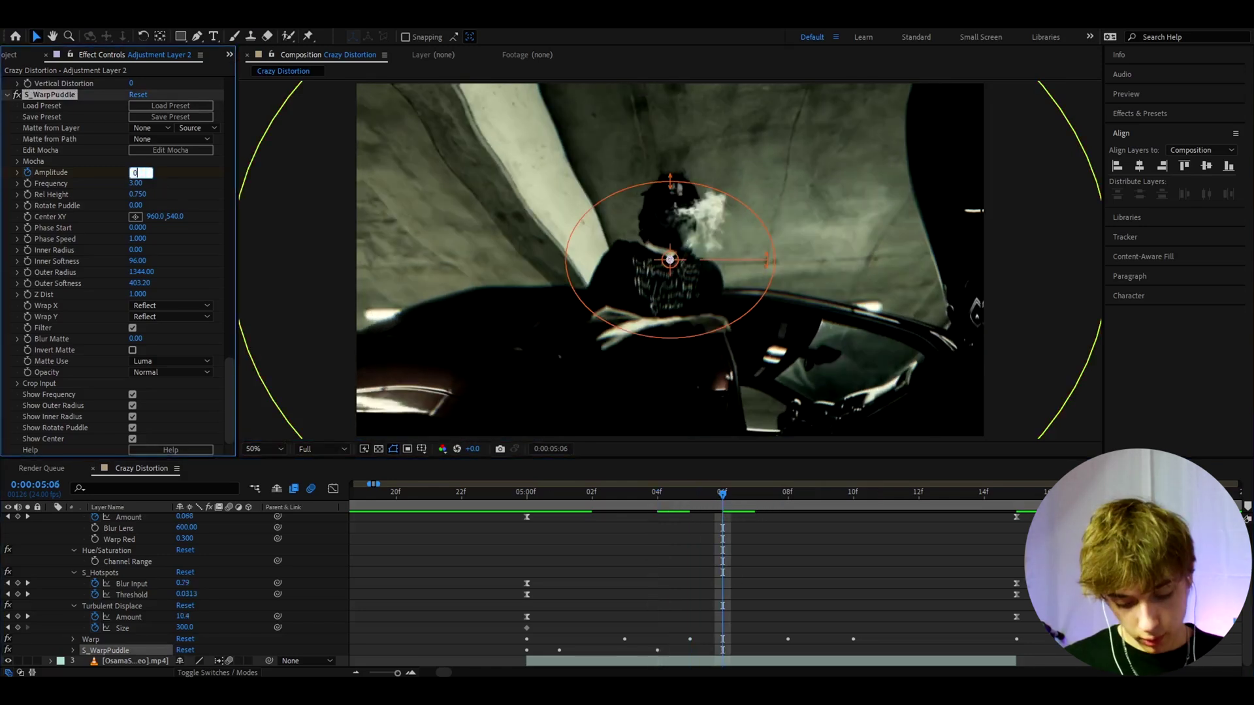
text(.020)
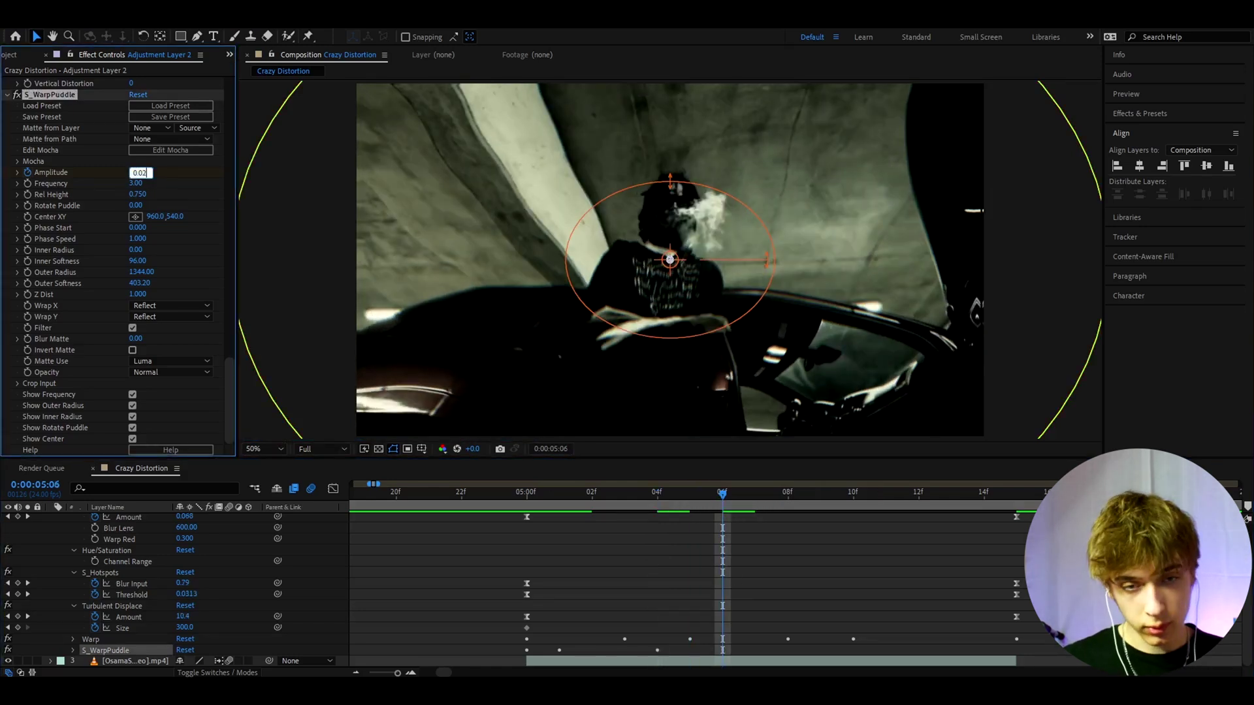
click(789, 495)
click(820, 494)
click(138, 173)
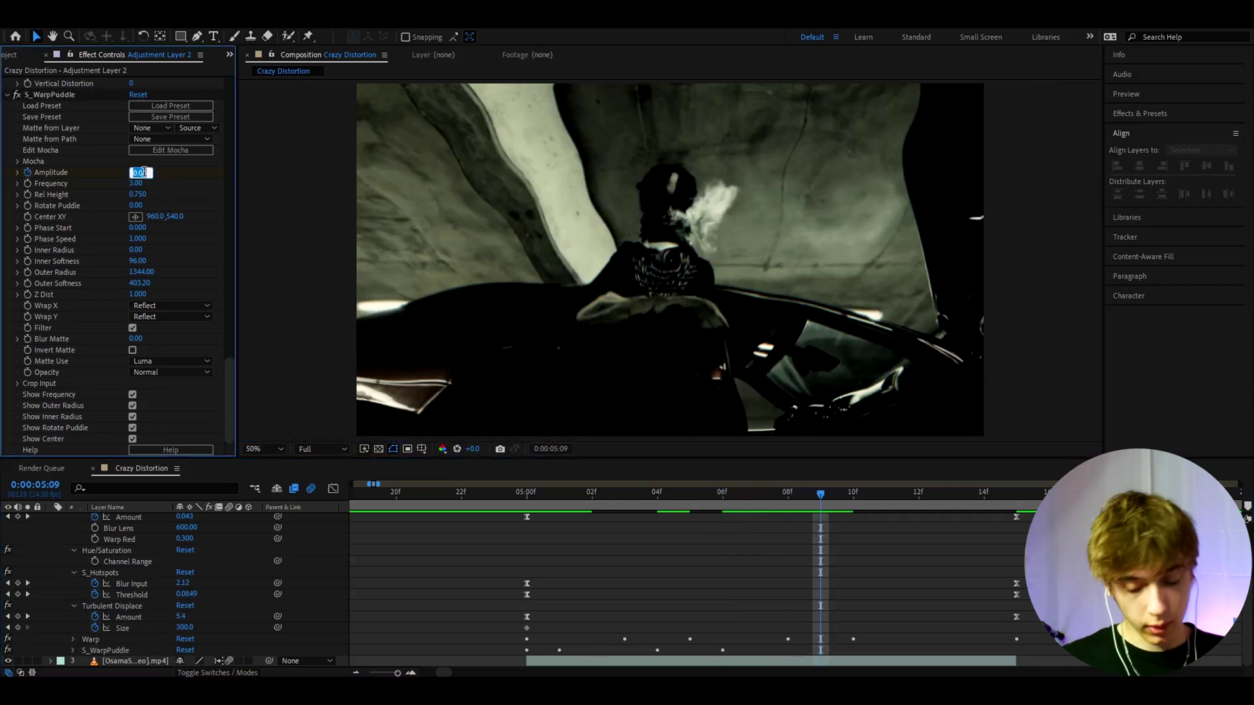
text(-0)
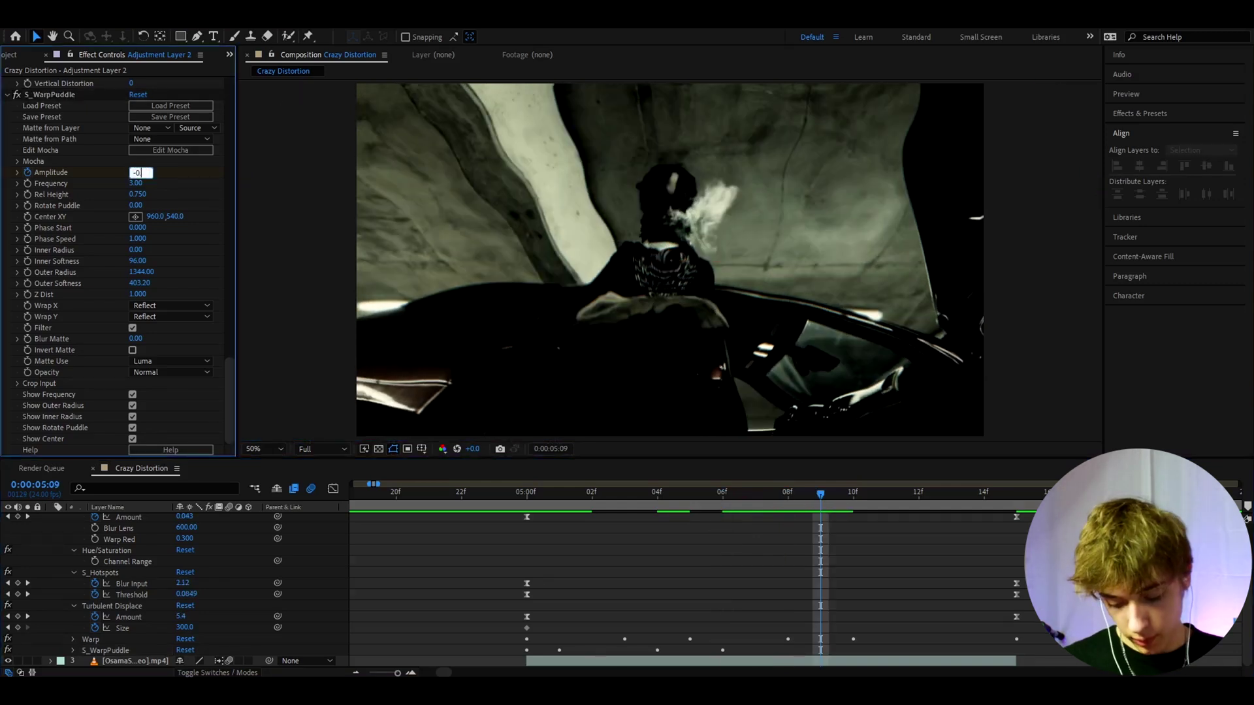
text(.008)
key(Return)
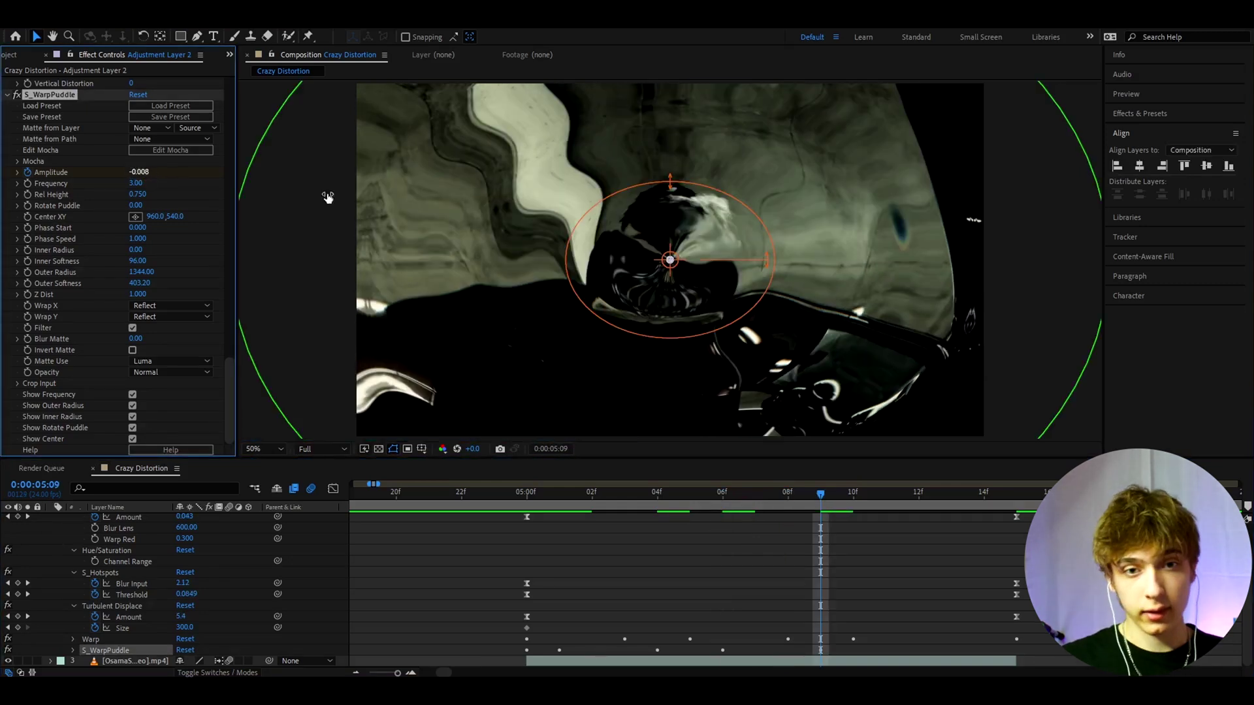
drag(822, 496, 918, 496)
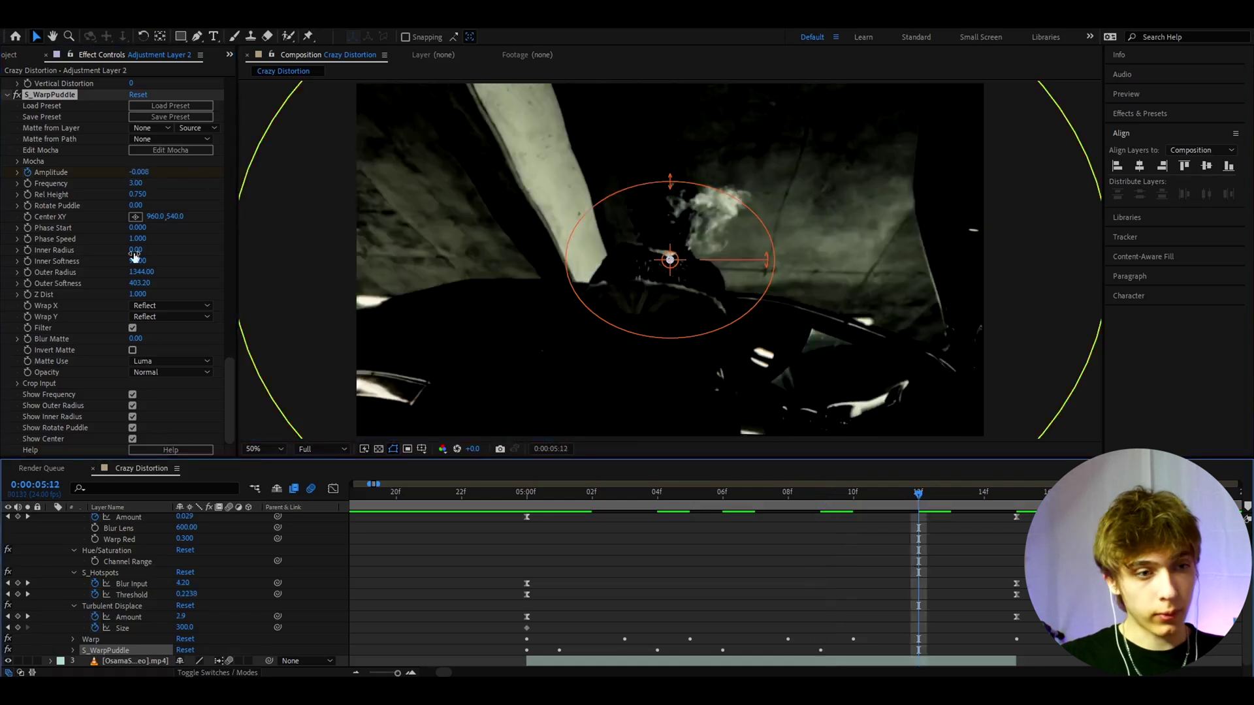
click(140, 172)
text(0)
key(Return)
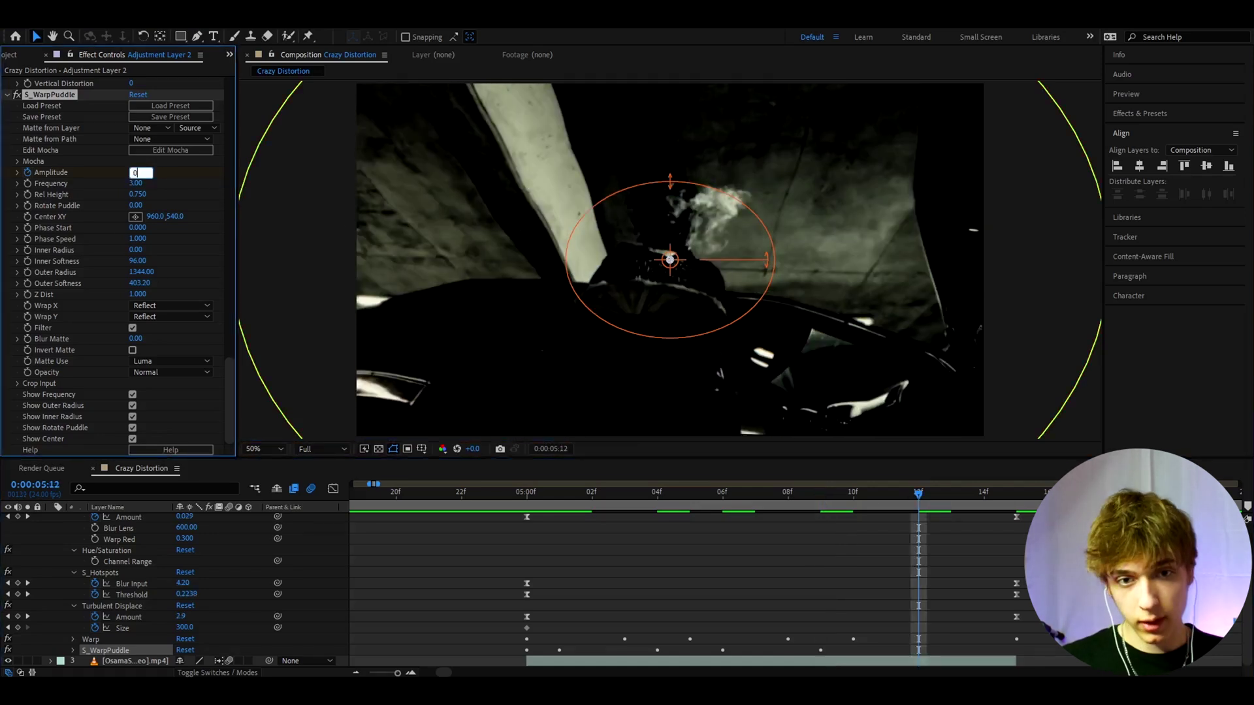
Step: Preview the animated distortion and move layer old to start at 05:00f
key(minus)
key(space)
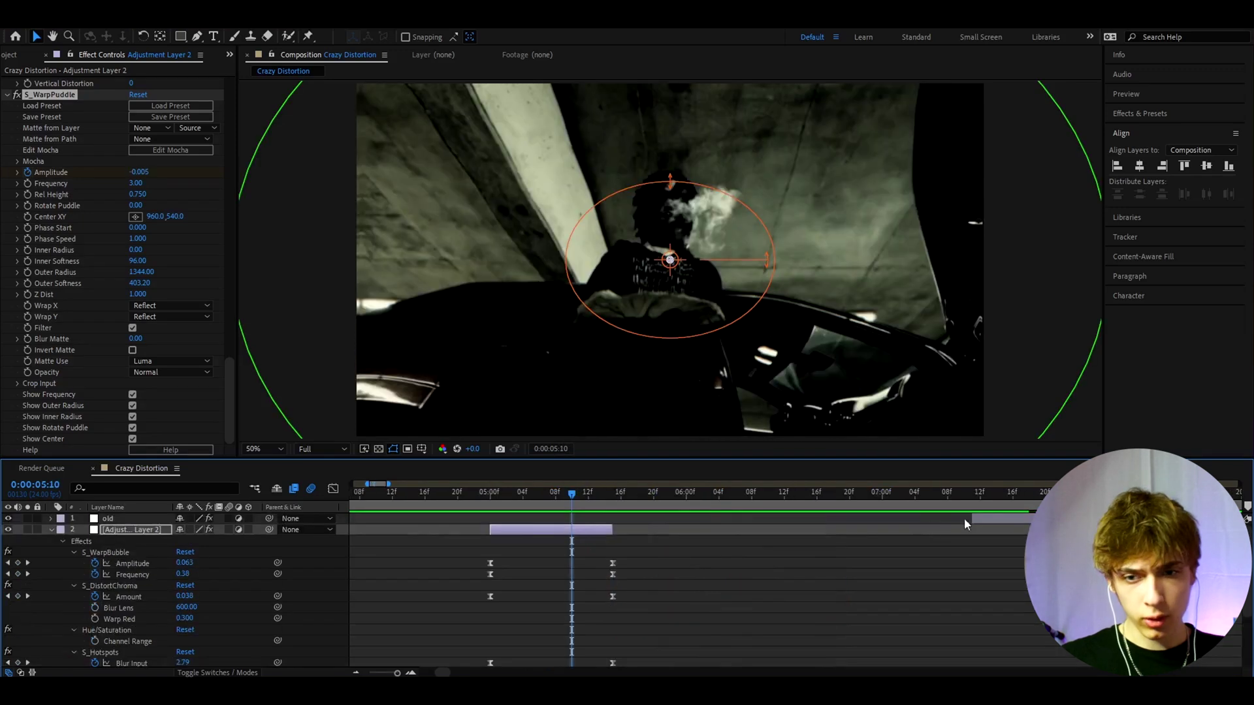
drag(964, 518, 511, 528)
key(equal)
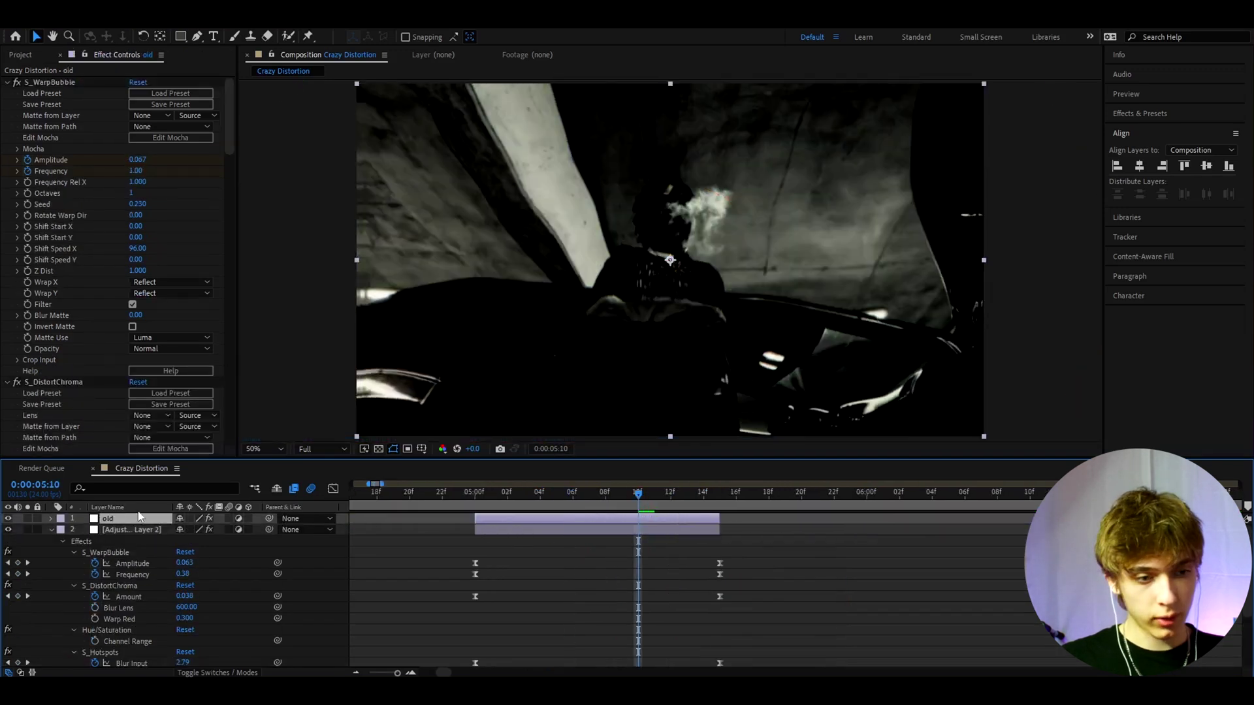
click(7, 530)
key(u)
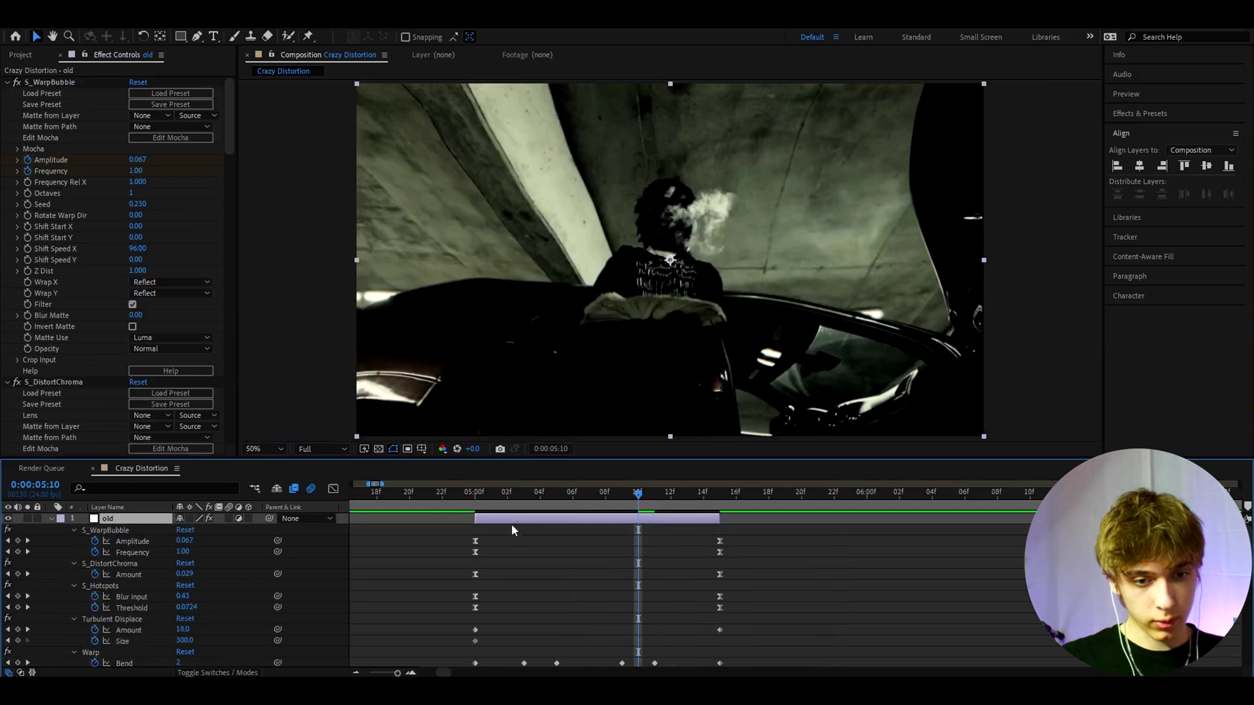
scroll(474, 538, down, 2)
key(equal)
click(482, 491)
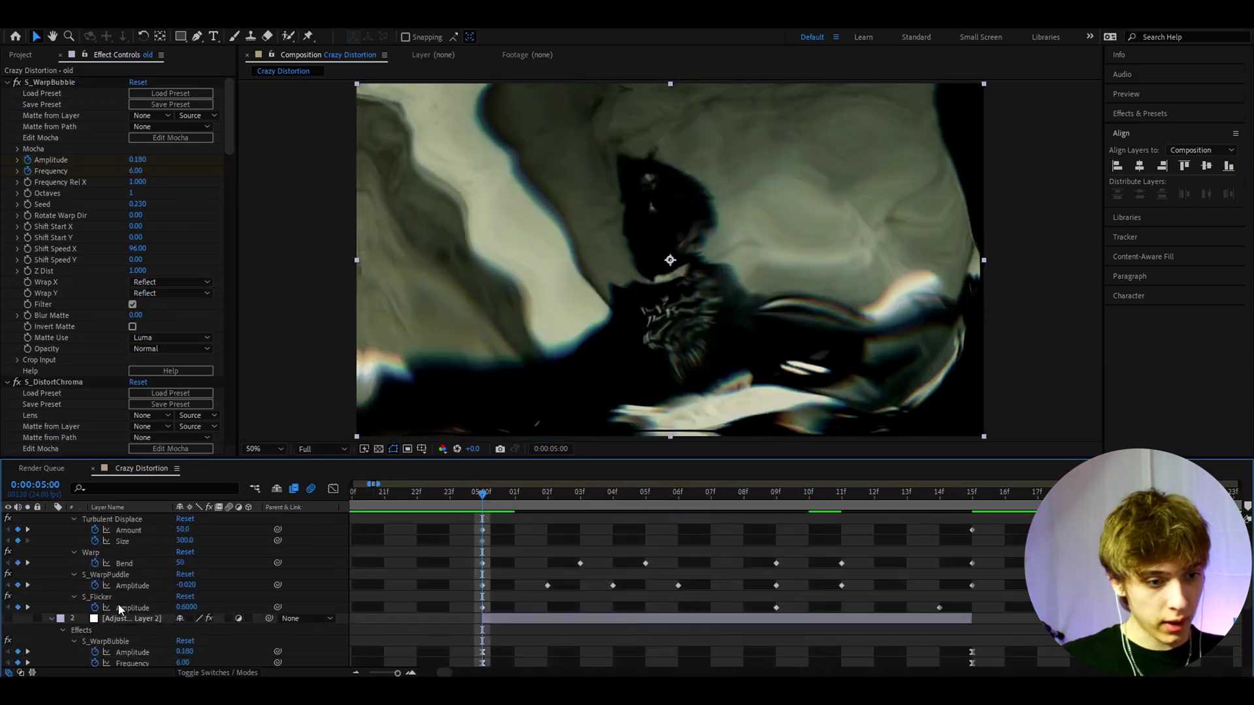
click(121, 576)
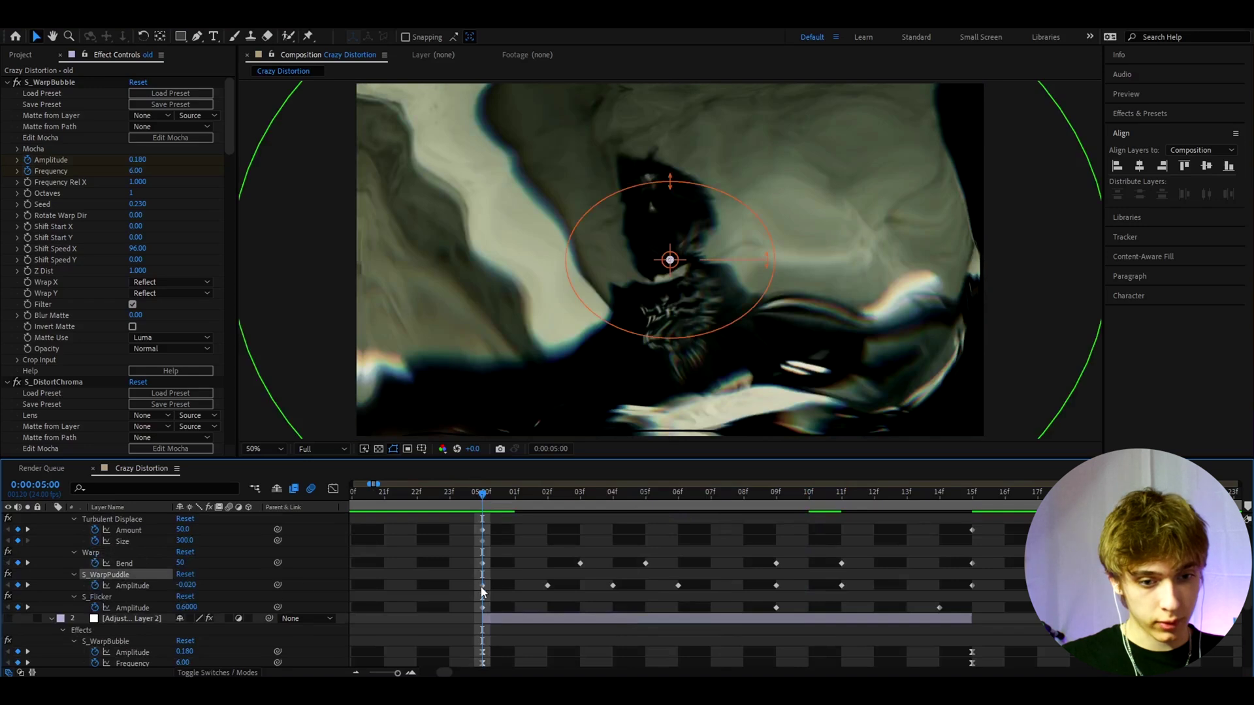
click(549, 496)
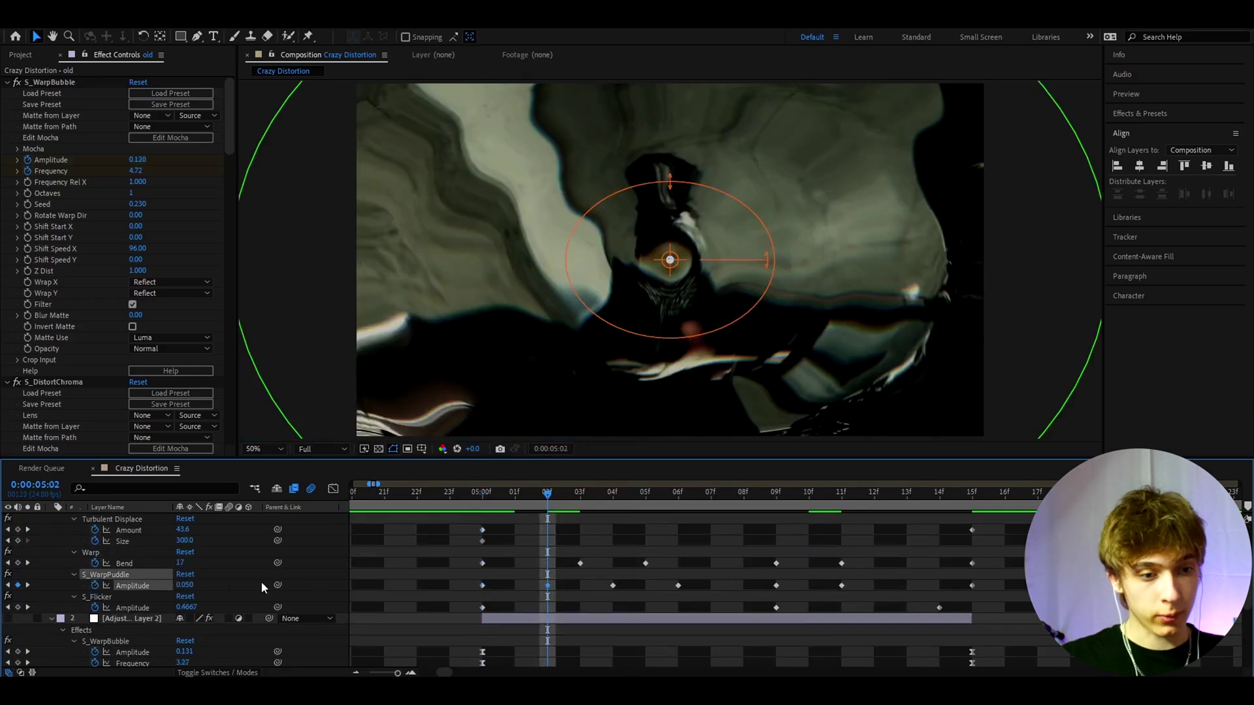
click(606, 504)
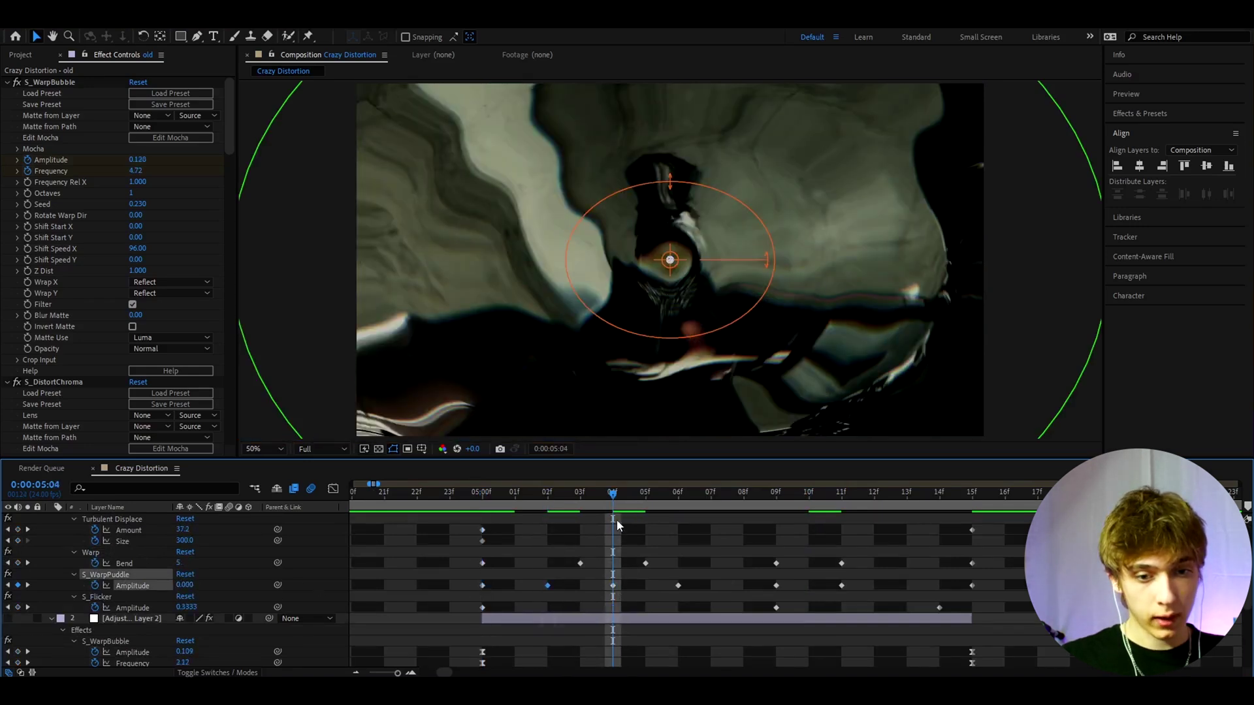
key(Page_Down)
key(Page_Down)
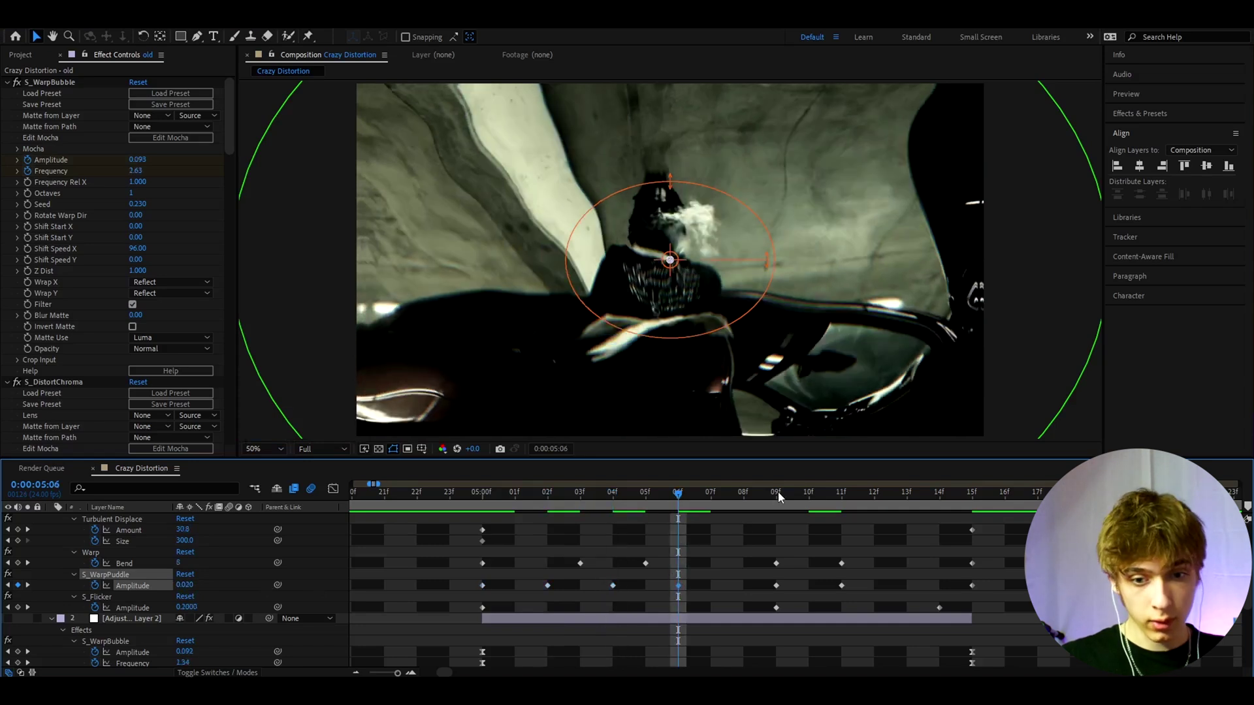
click(778, 497)
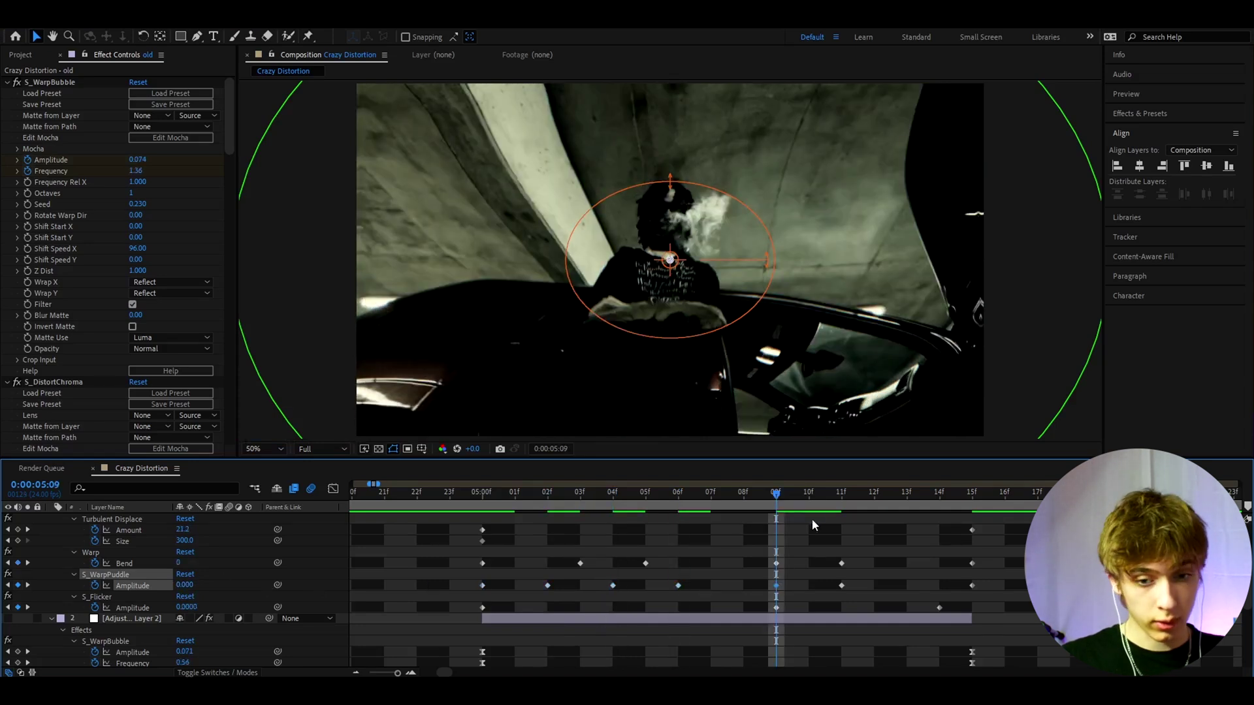
key(Page_Down)
key(Page_Down)
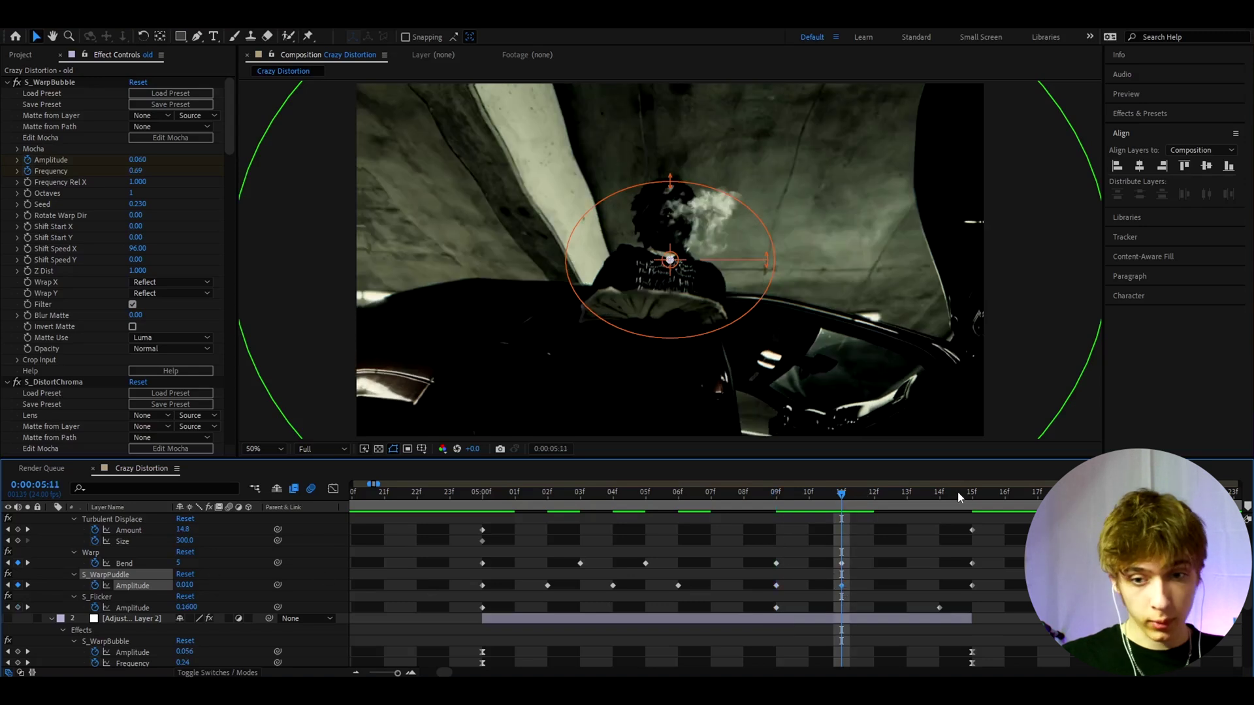
click(972, 496)
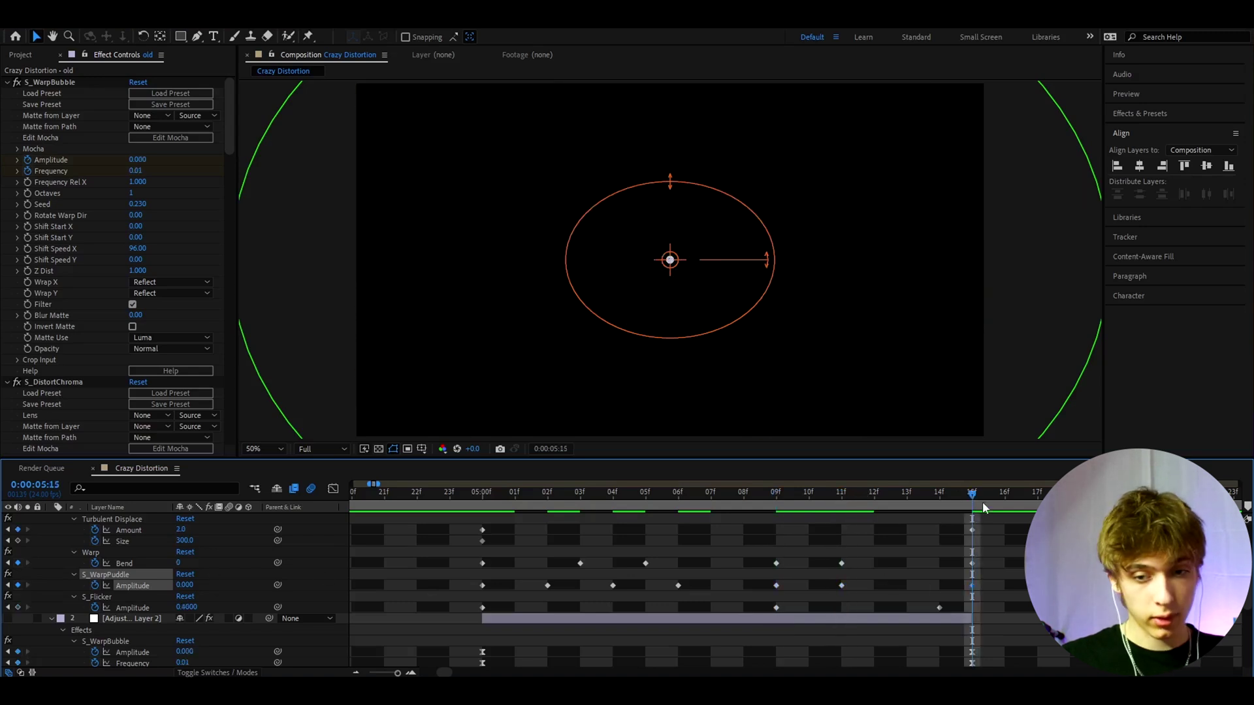
click(482, 494)
scroll(457, 526, up, 3)
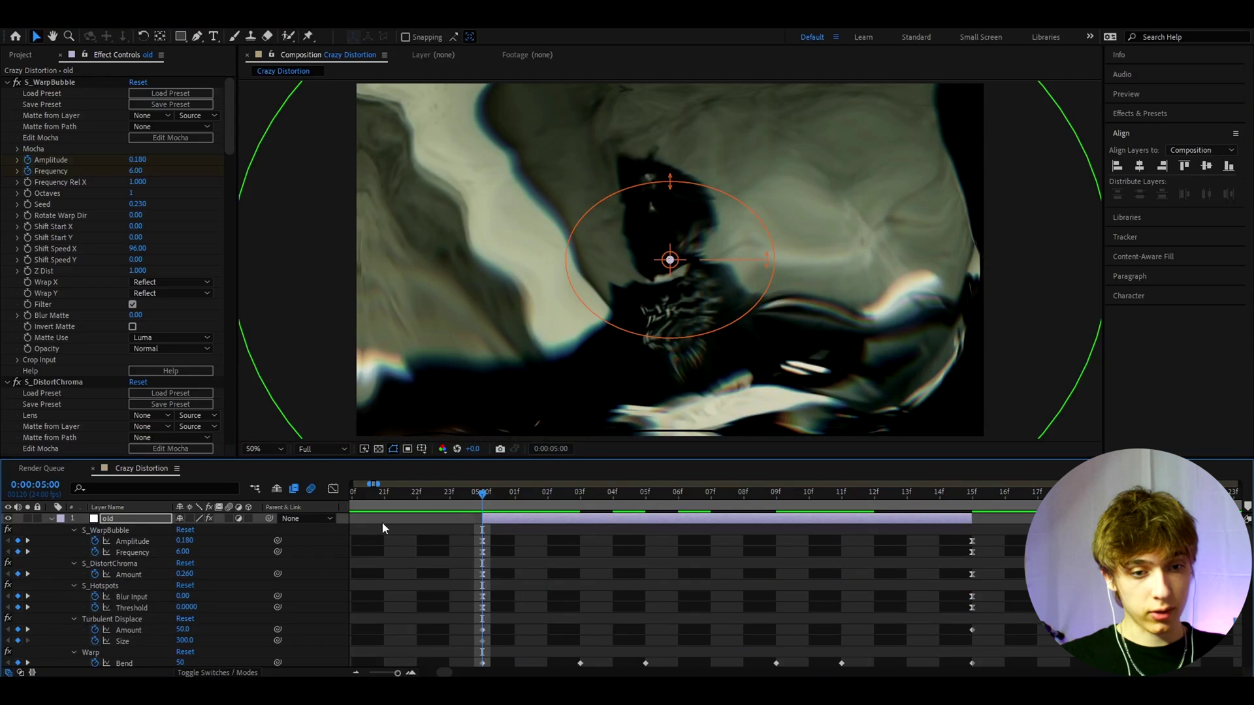
key(Page_Up)
key(Page_Up)
key(Page_Up)
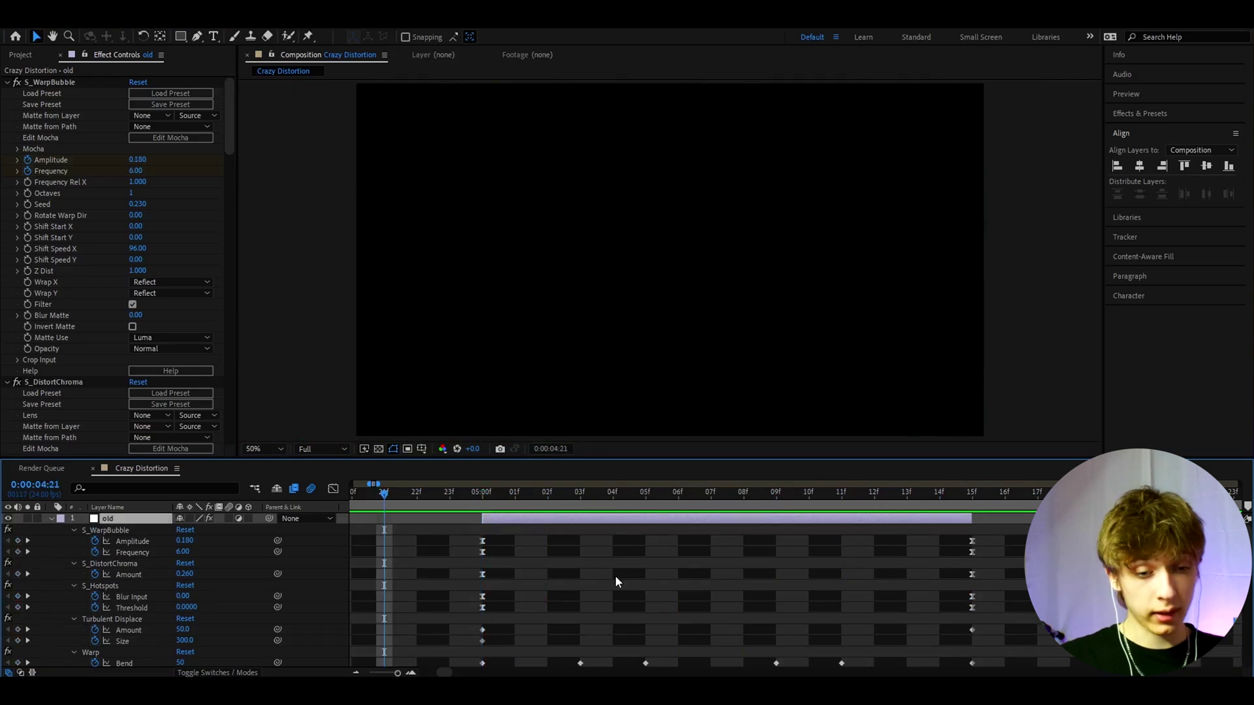
key(space)
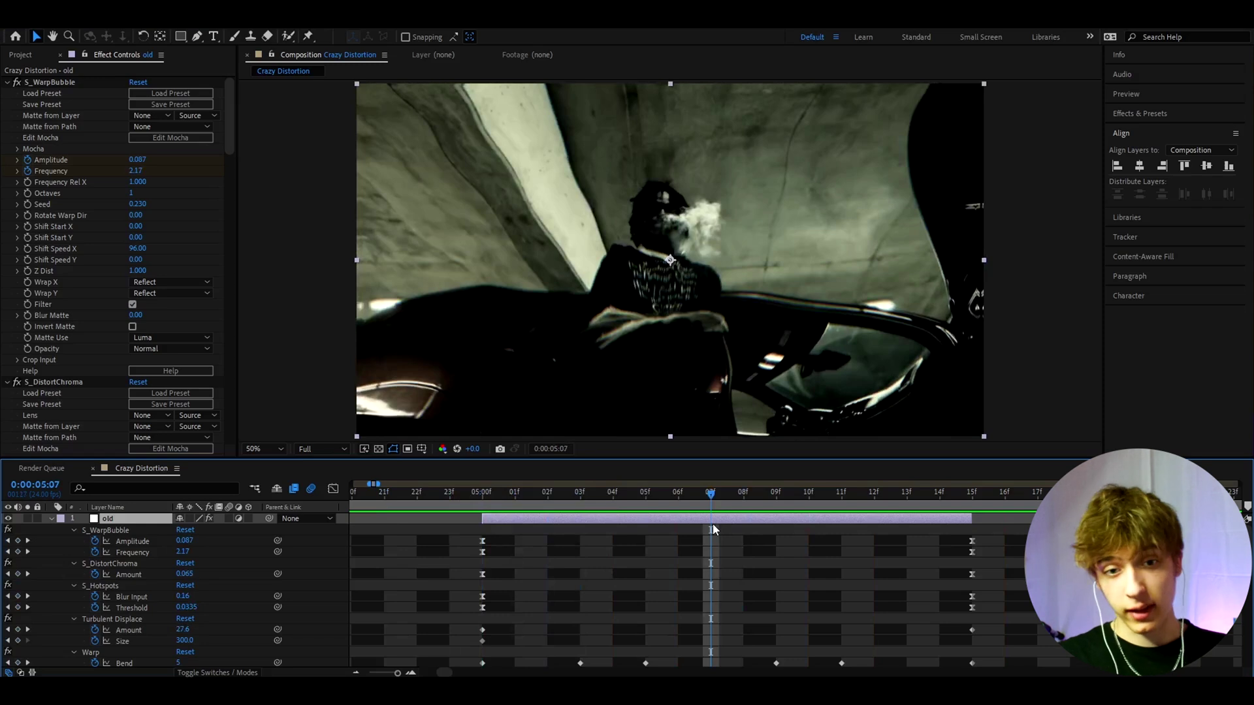
Step: Show the old layer's animated properties at 05:00 and select all its effects and keyframes
click(51, 518)
drag(679, 506, 491, 508)
key(u)
click(56, 82)
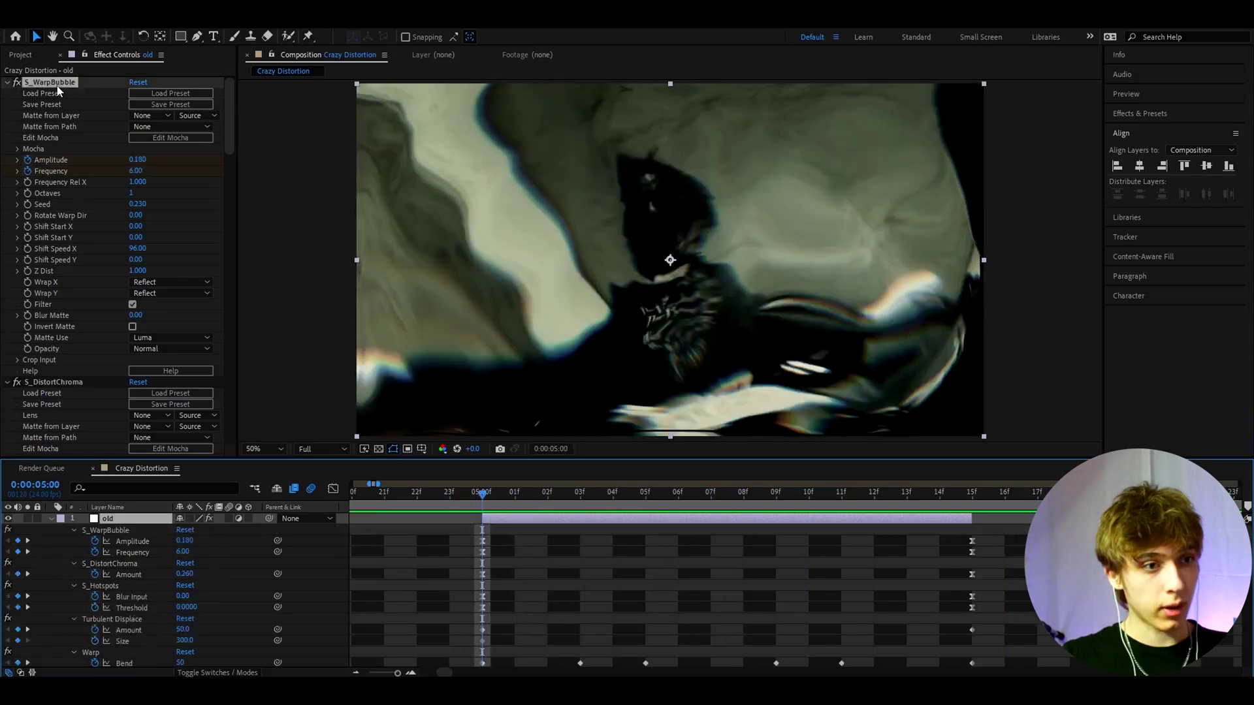
key(ctrl+a)
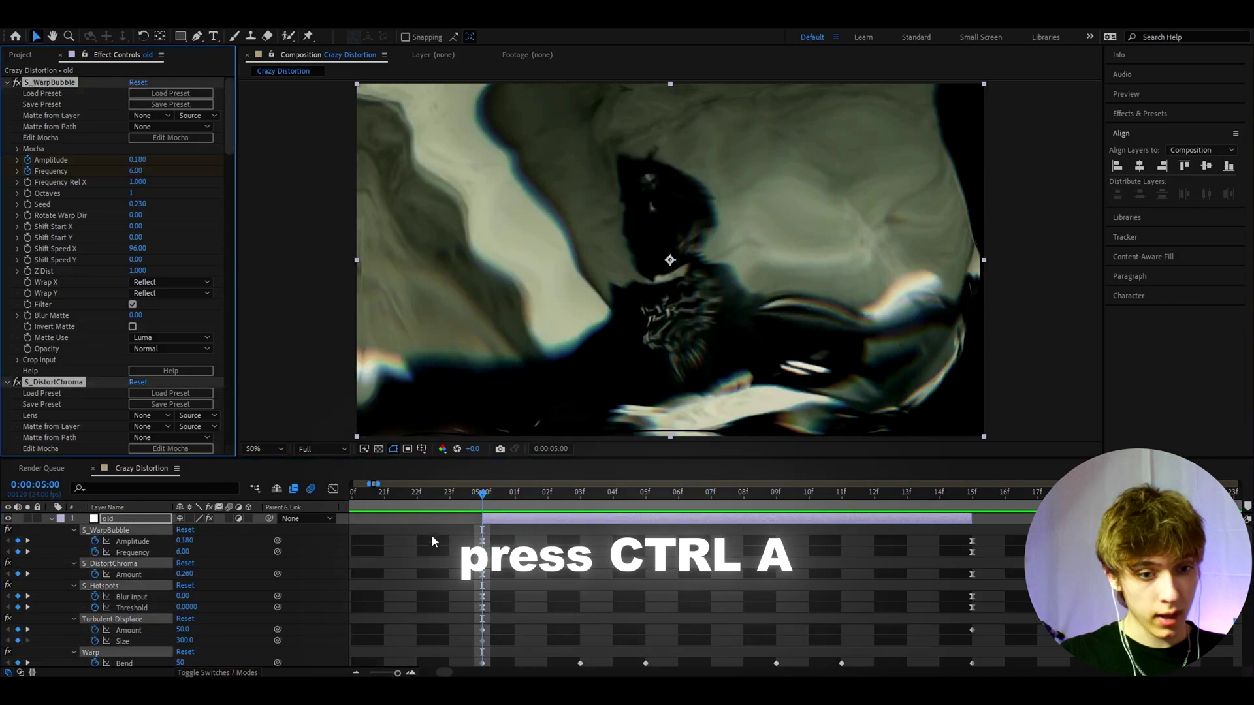
drag(467, 527, 991, 649)
Step: Save the selected effects as an animation preset named 'Distortion Puddle'
click(171, 14)
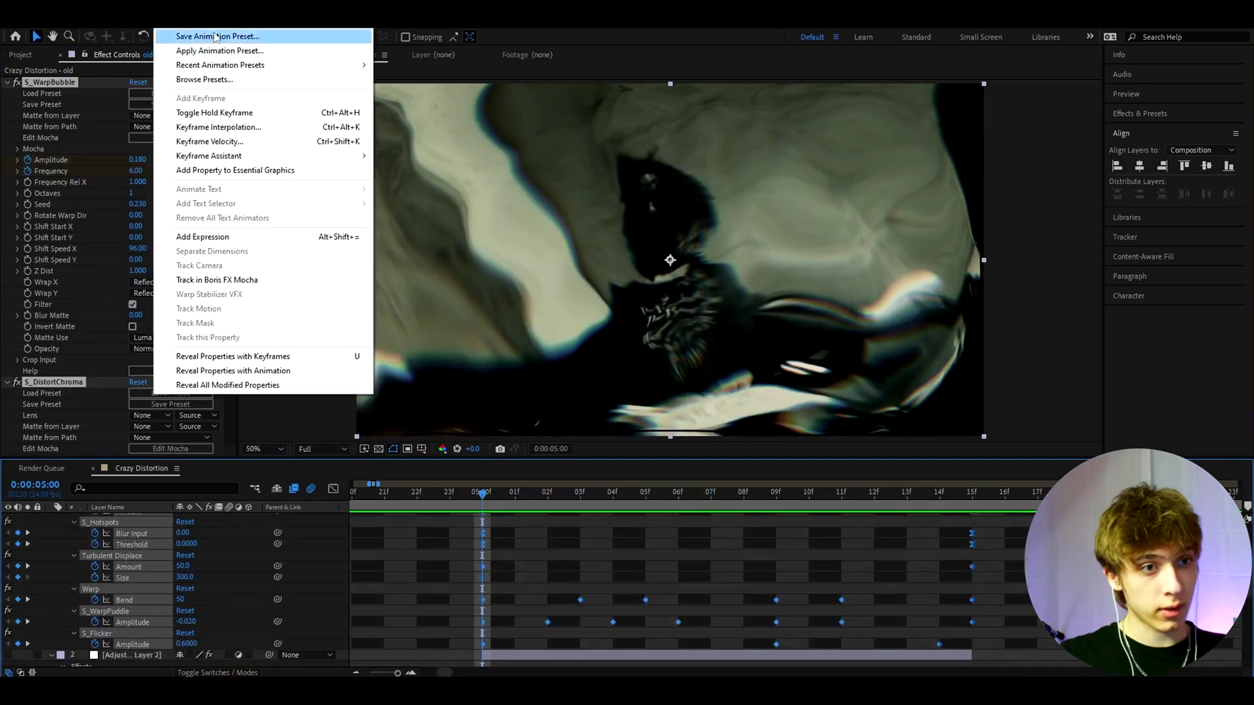
click(214, 37)
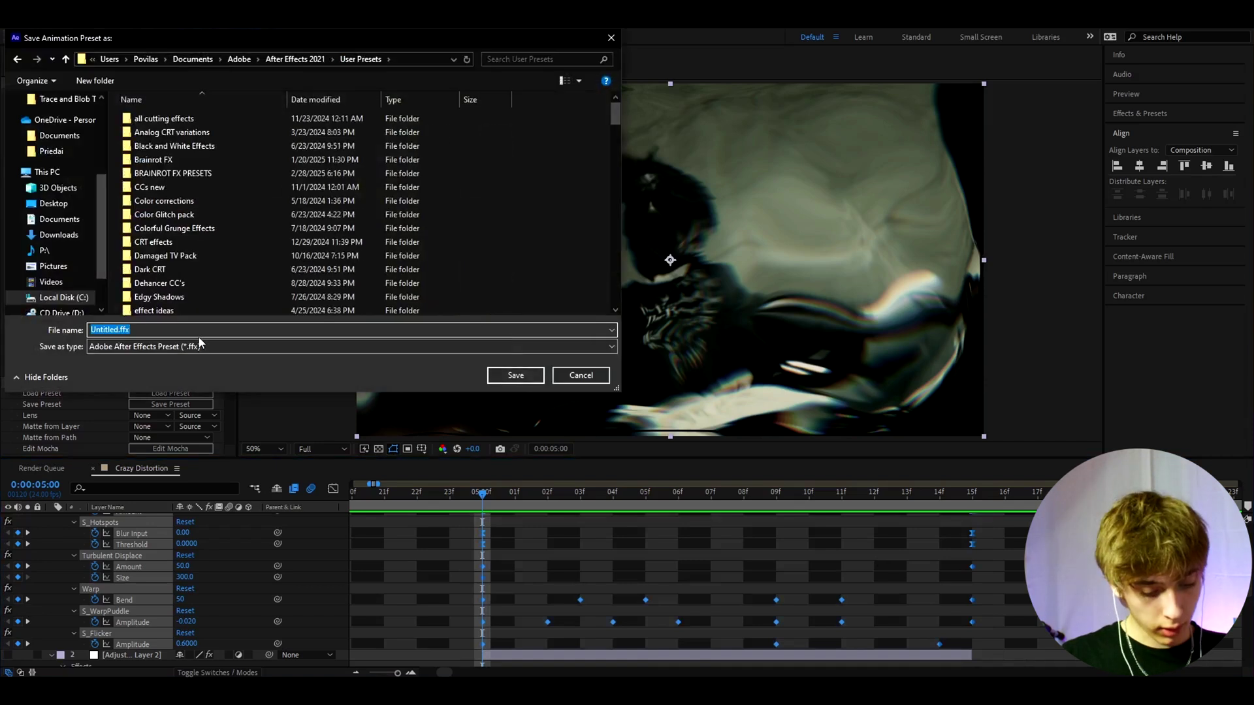
text(Distortion)
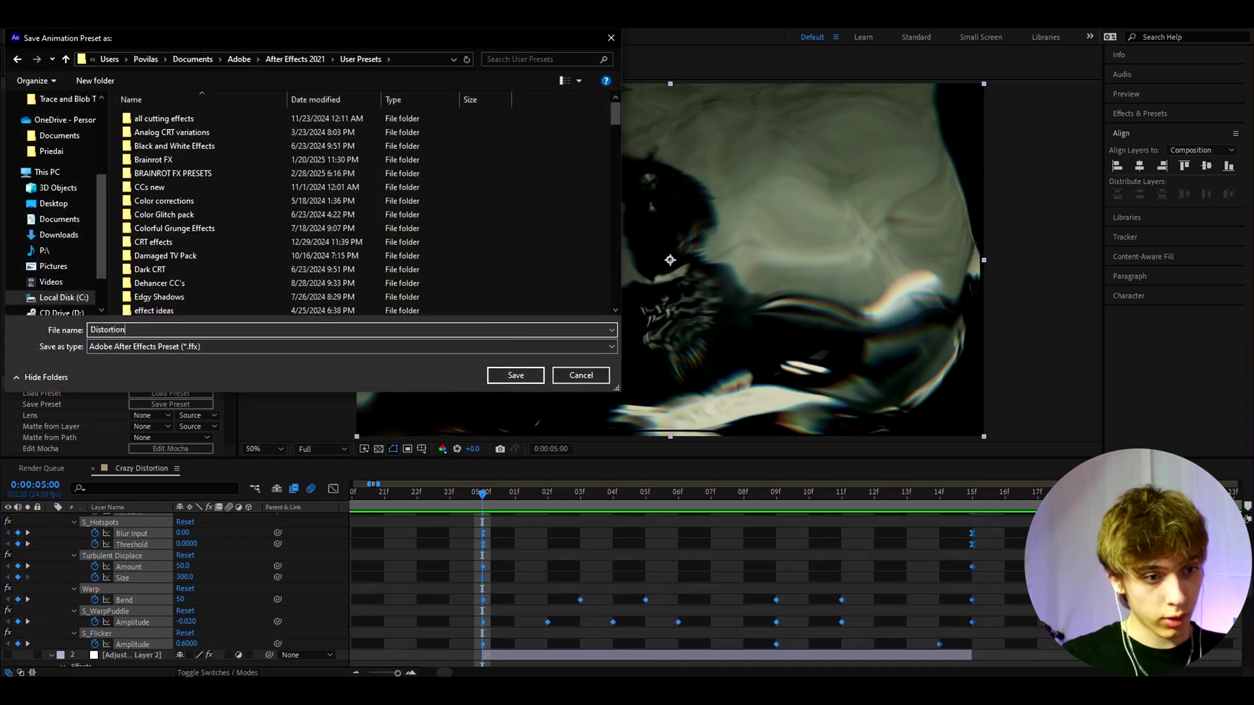
text( Puddle)
click(513, 376)
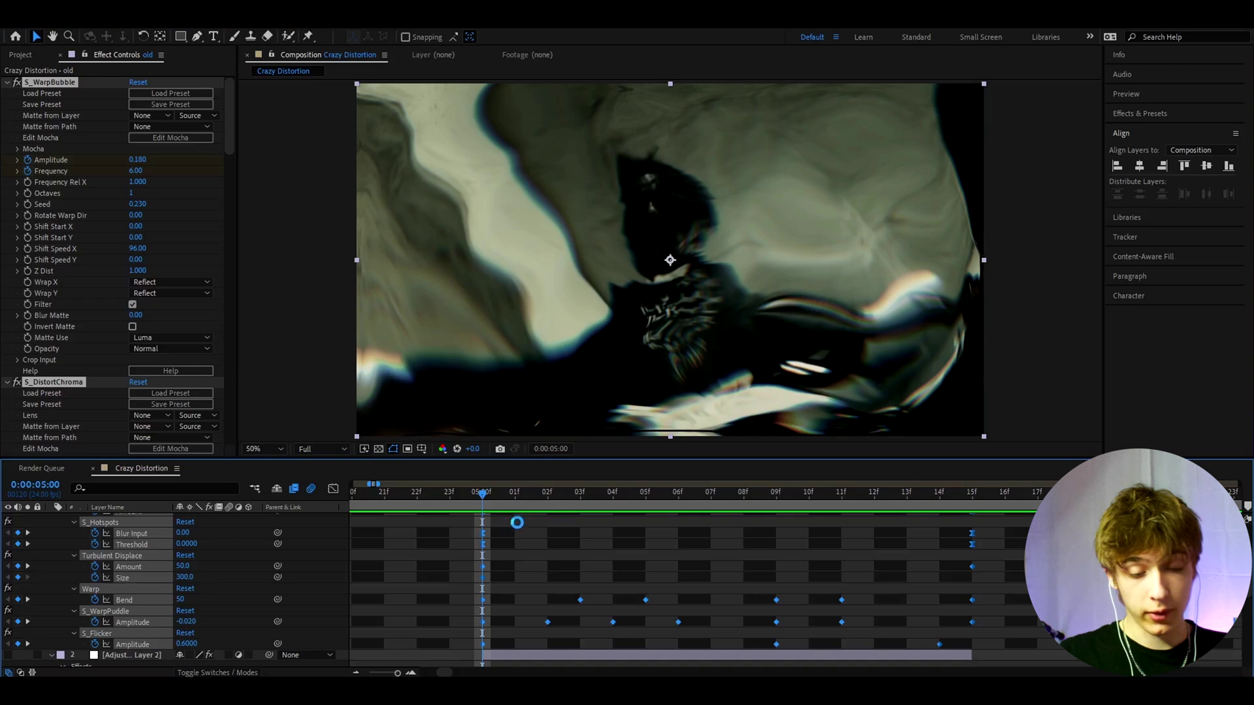
scroll(553, 556, up, 3)
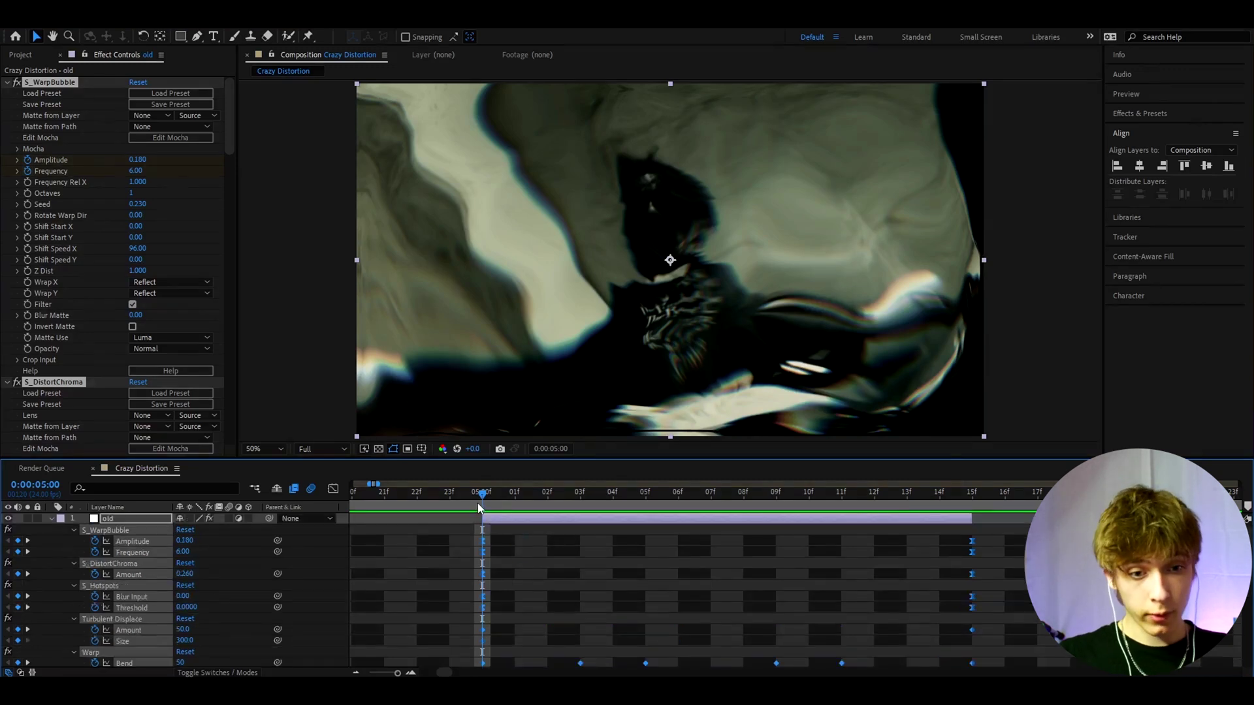
drag(480, 504, 652, 504)
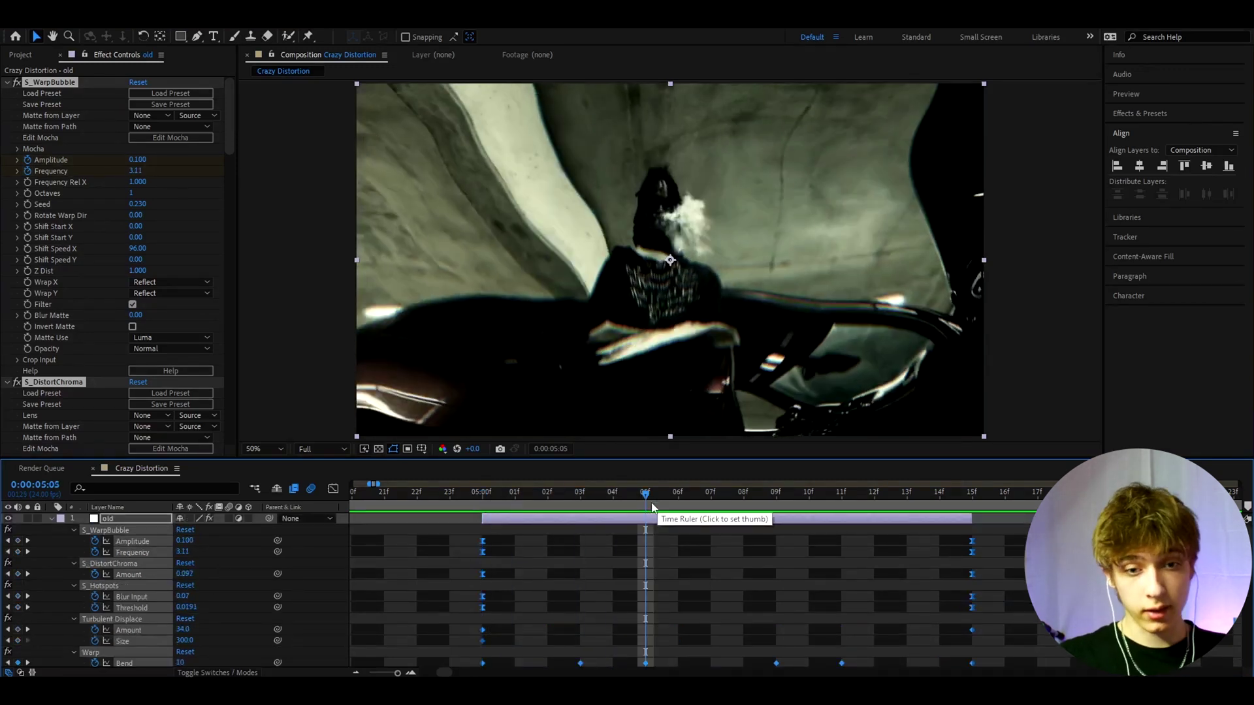
key(Page_Down)
key(Page_Down)
key(Page_Down)
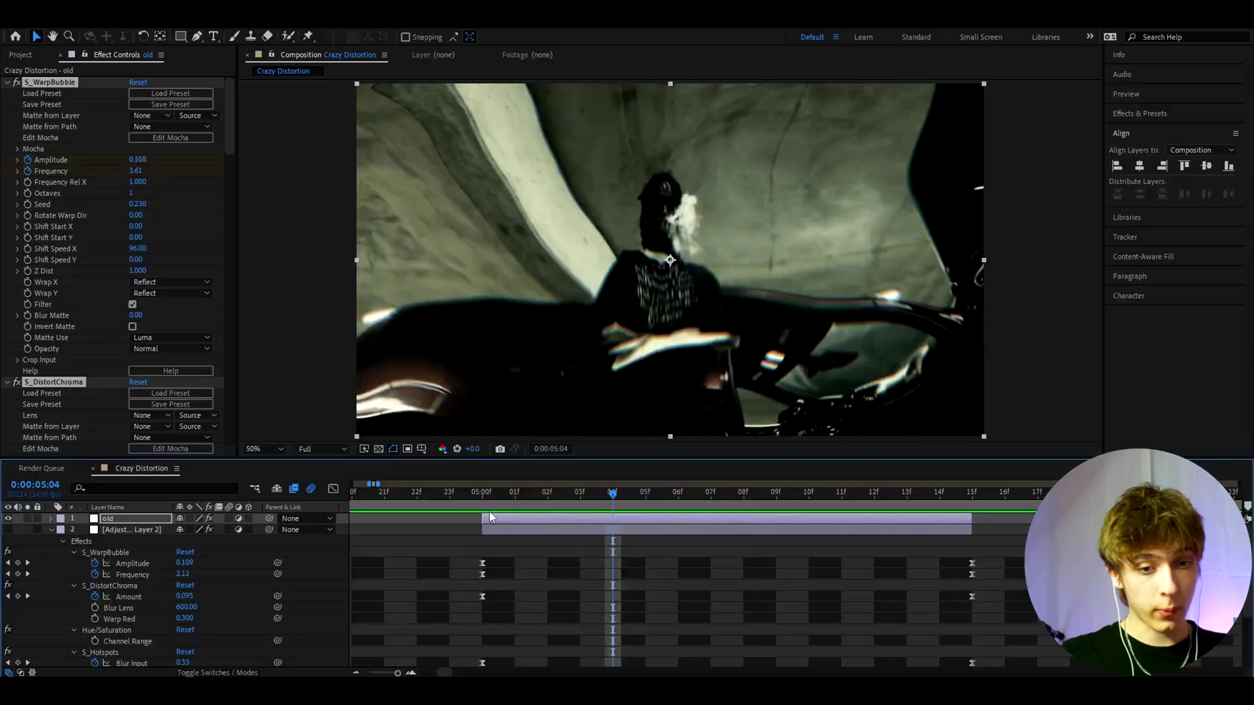
drag(594, 503, 515, 504)
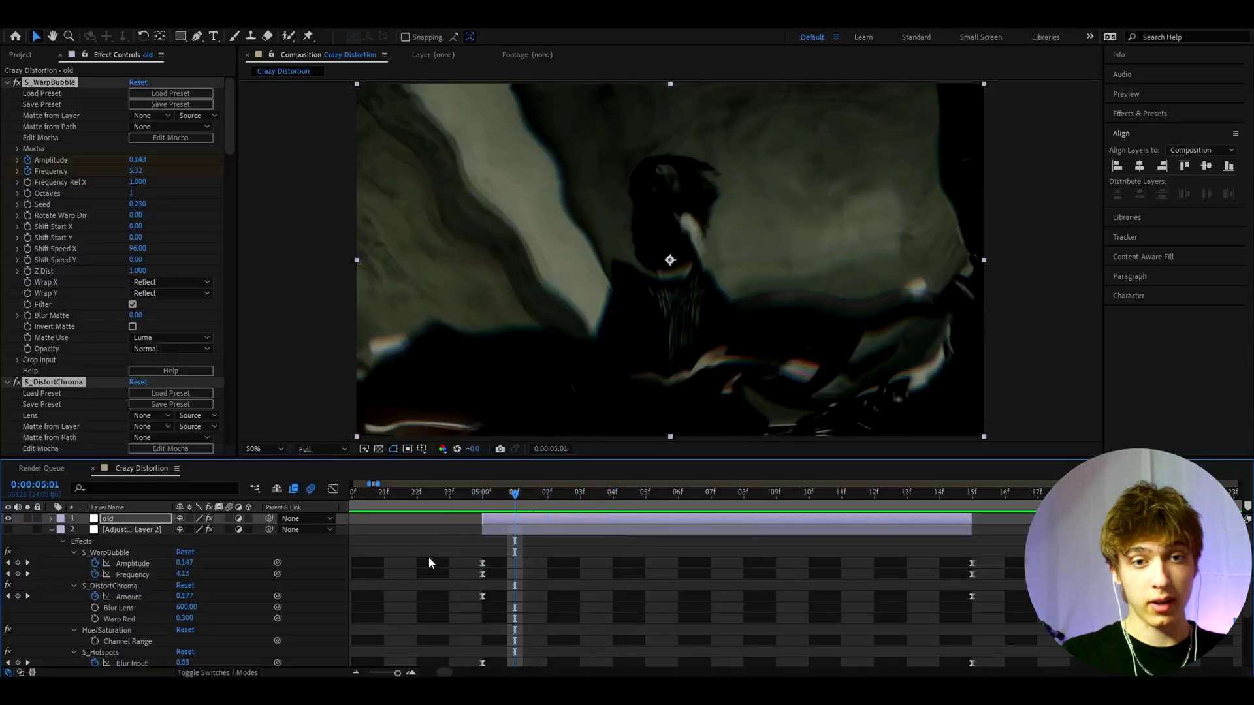
click(428, 557)
click(513, 518)
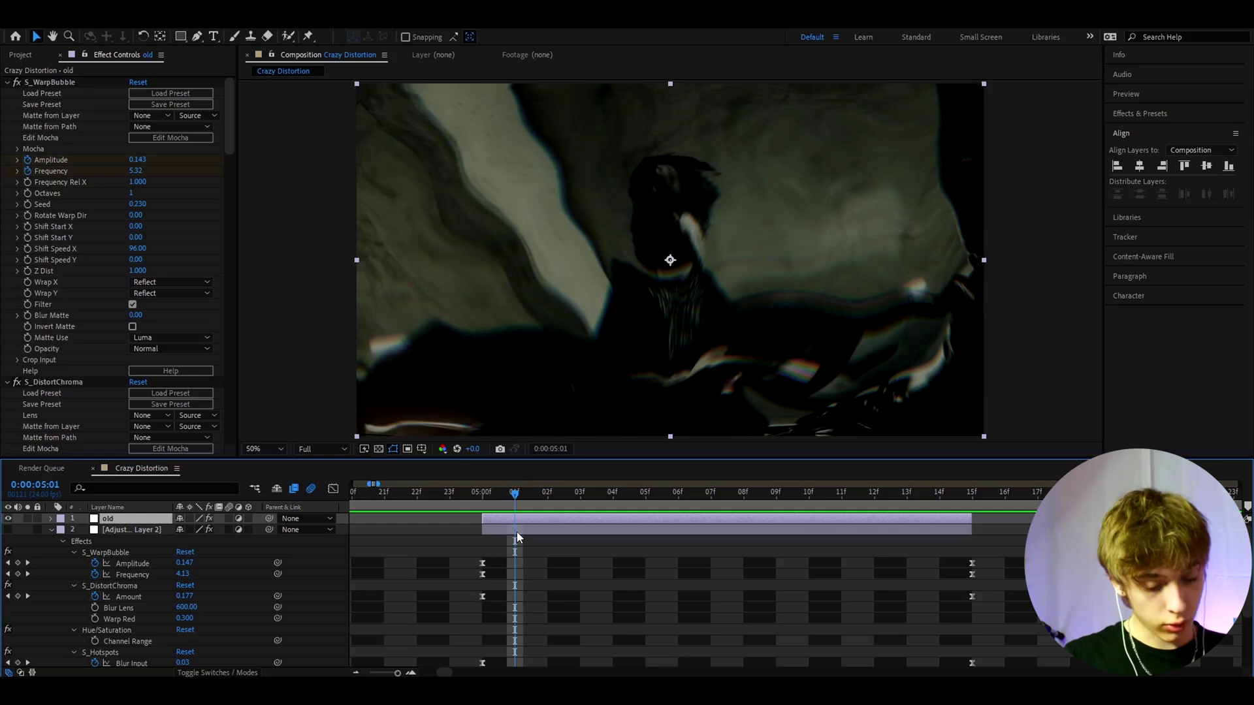
Step: Create a new adjustment layer, apply Flicker Heavy 4 V2 to it, and preview at 05:03
key(ctrl+alt+y)
click(1151, 118)
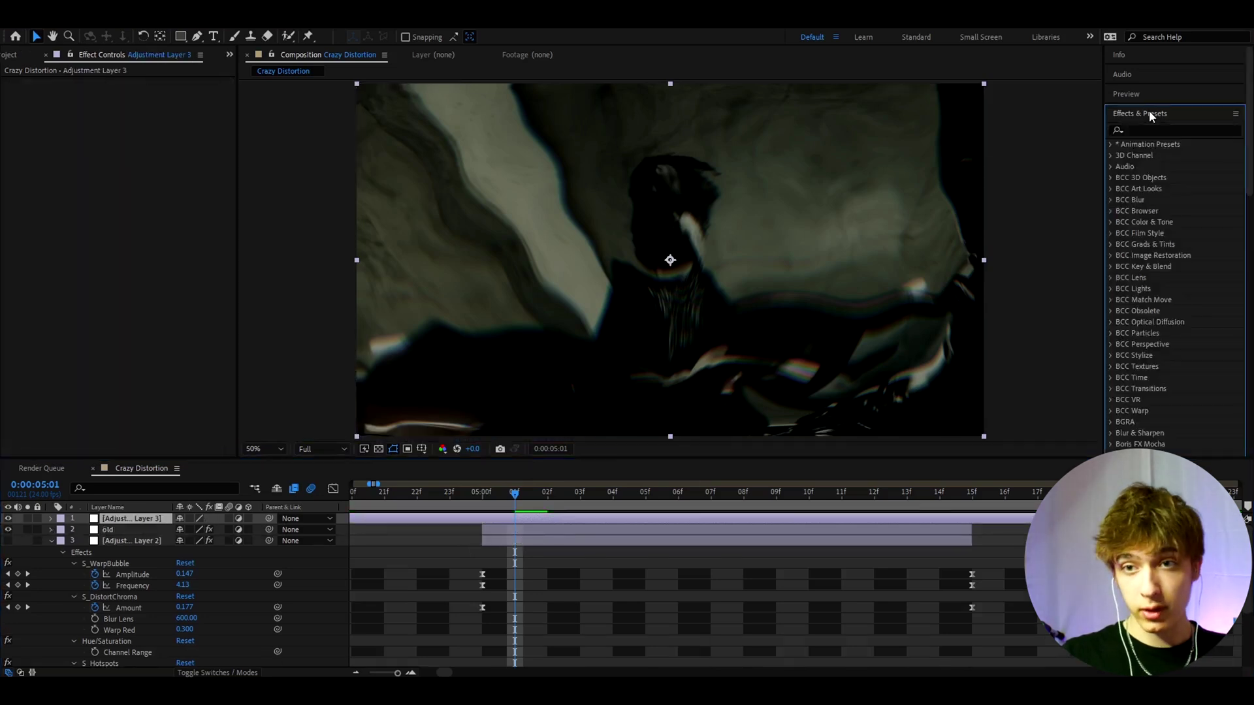
click(1189, 131)
text(flicker)
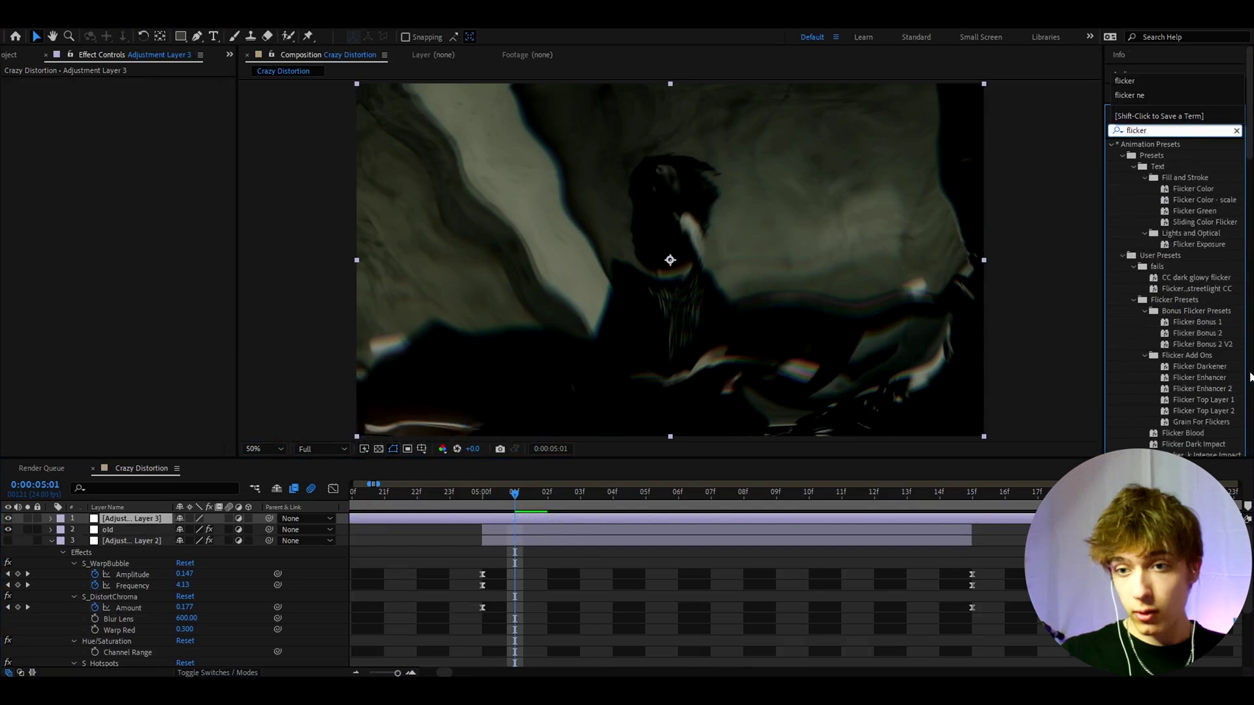
scroll(1204, 323, down, 5)
scroll(1202, 310, down, 2)
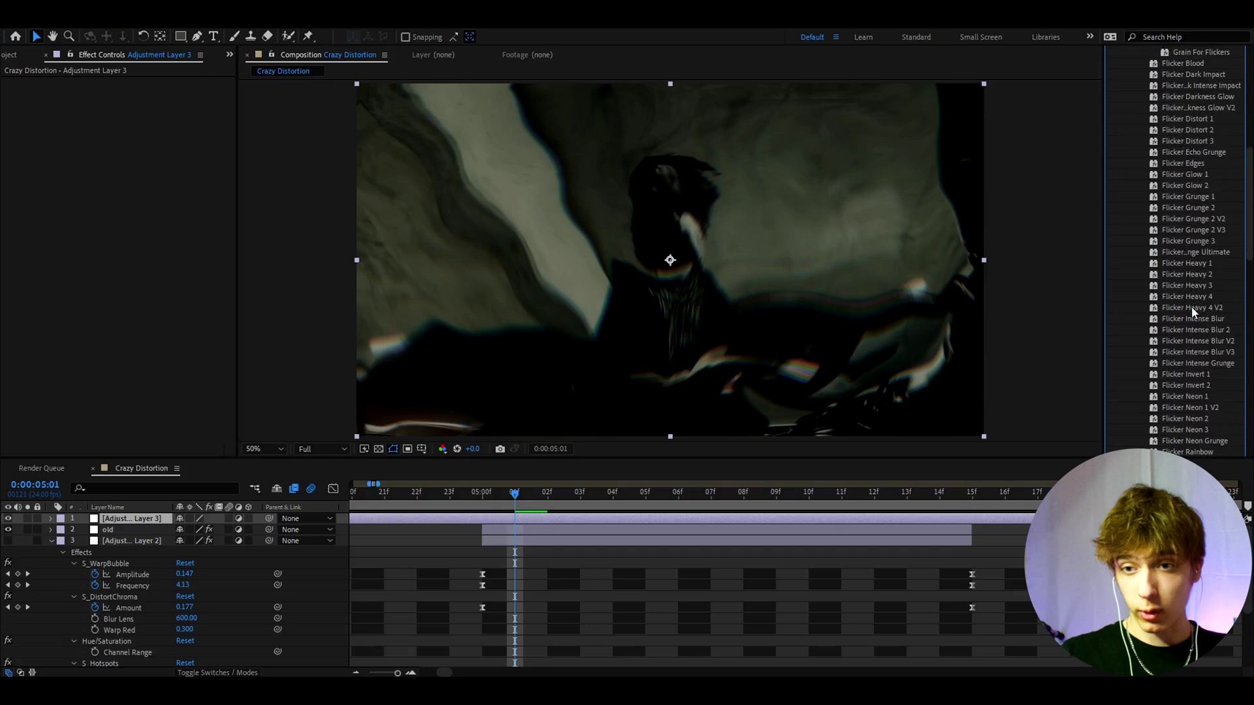
mouse_move(1191, 307)
mouse_down()
mouse_move(653, 519)
mouse_move(514, 518)
mouse_up()
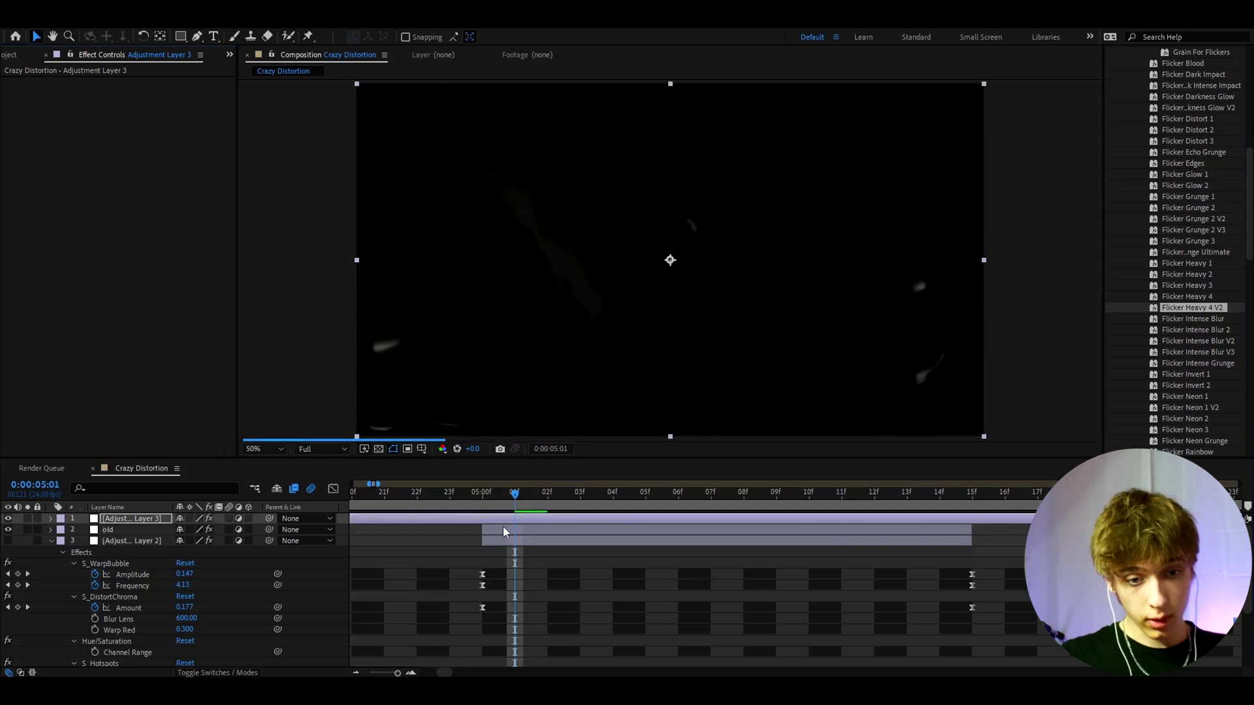
drag(547, 494, 484, 496)
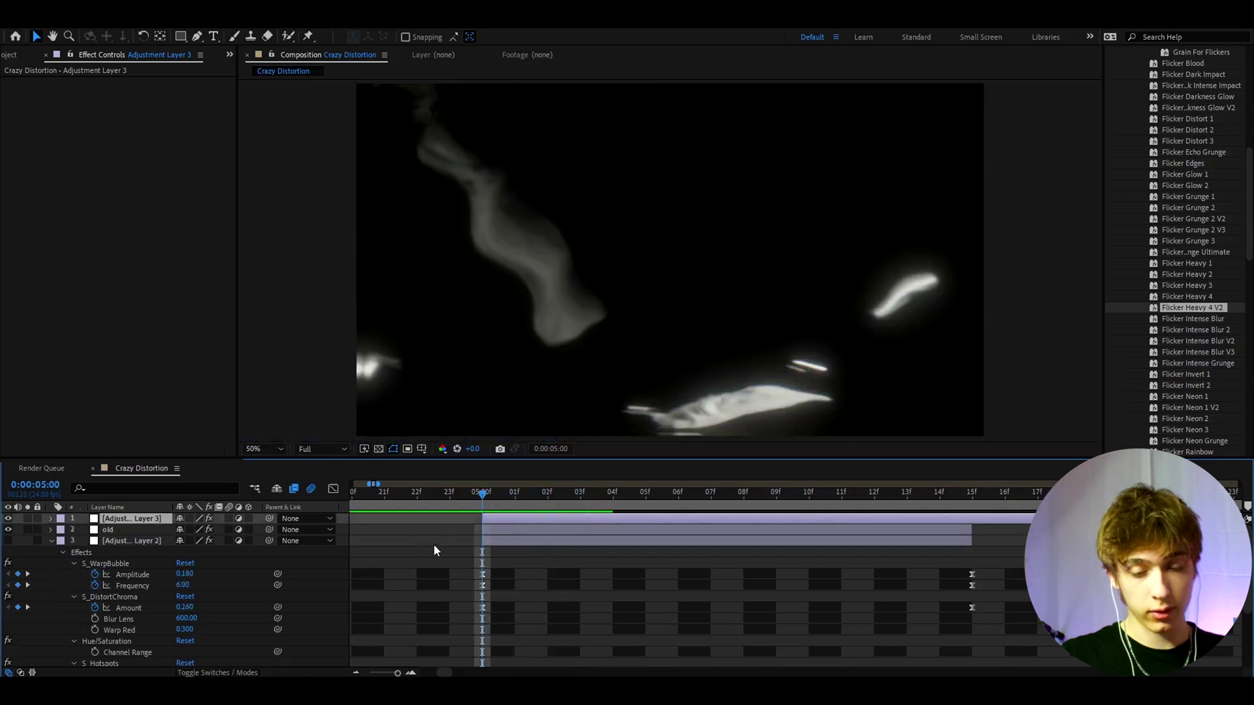
Step: Play the comp from 04:20 to preview the flicker effect
scroll(433, 543, down, 2)
click(445, 498)
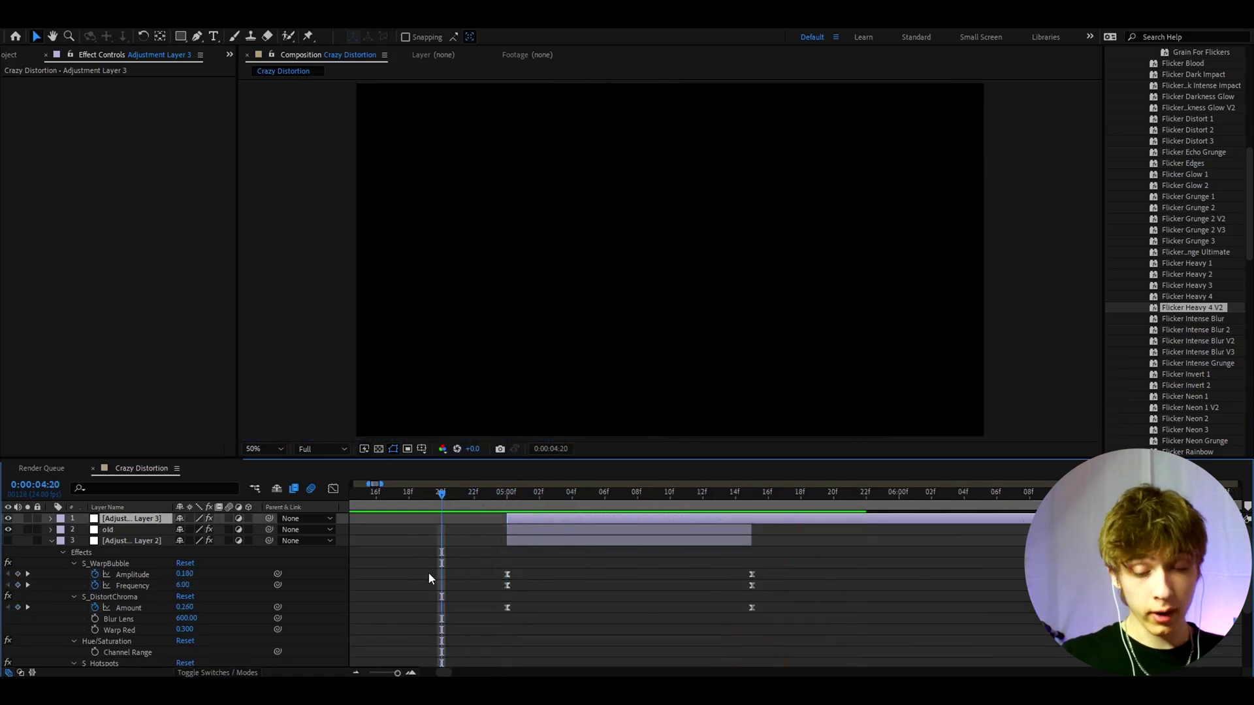
key(space)
mouse_move(570, 503)
mouse_down()
mouse_move(676, 504)
mouse_move(559, 503)
mouse_up()
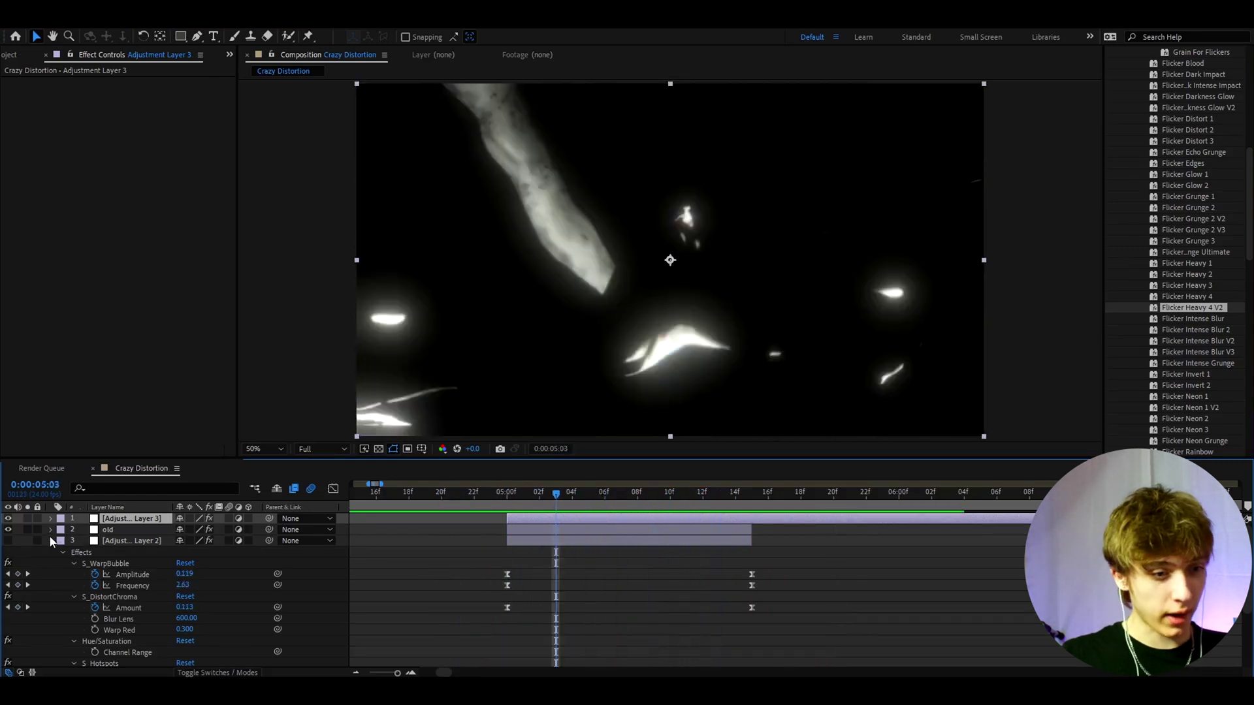
Step: Move the flicker adjustment layer below the old layer and return to 05:00
drag(136, 522, 128, 533)
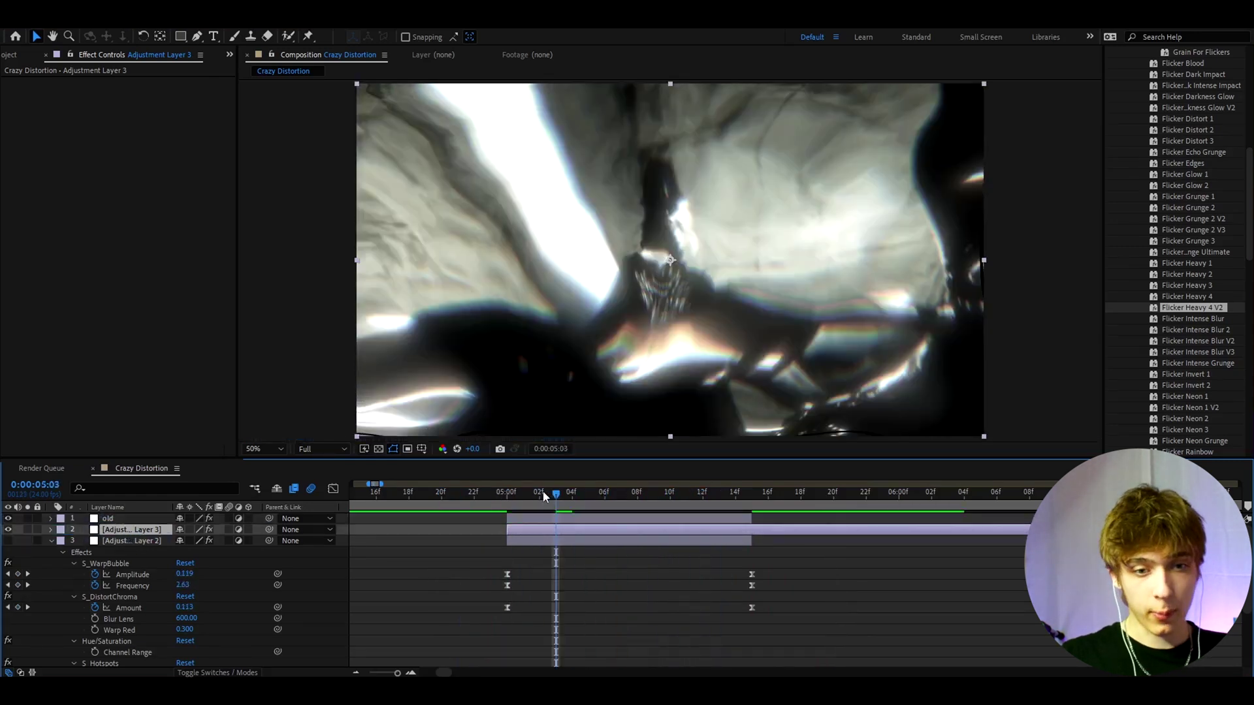
click(537, 495)
drag(535, 496, 621, 494)
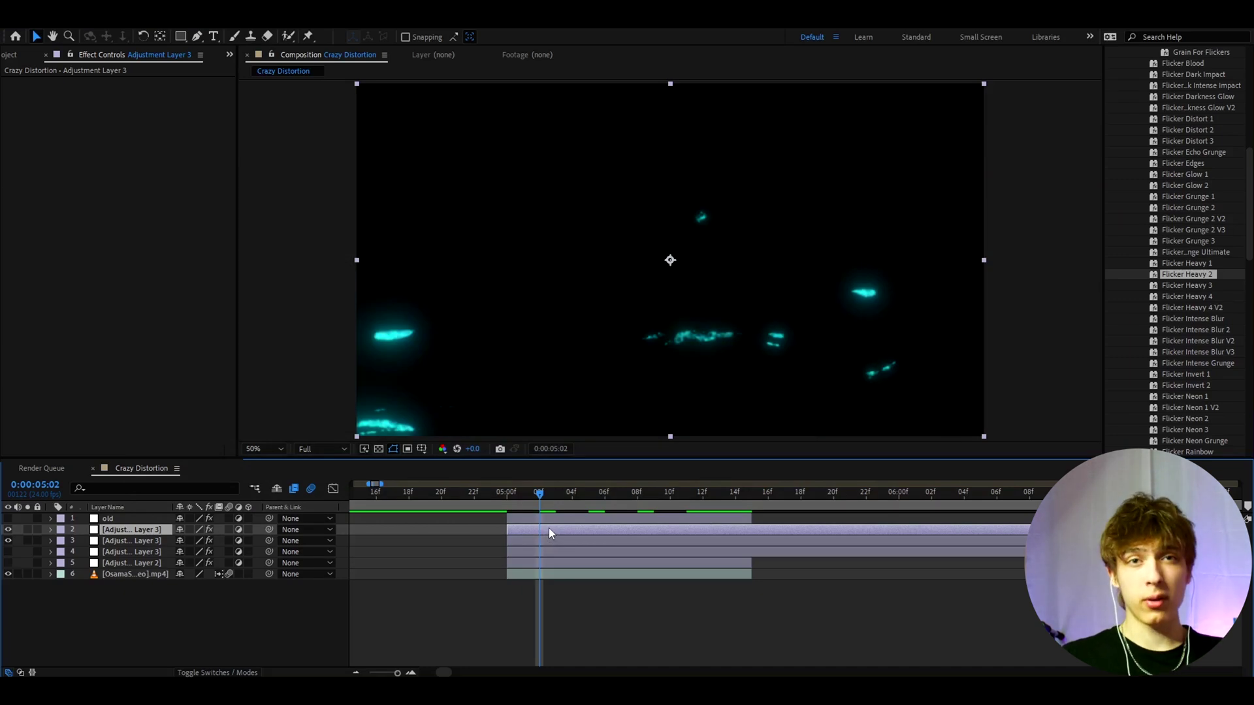
click(530, 610)
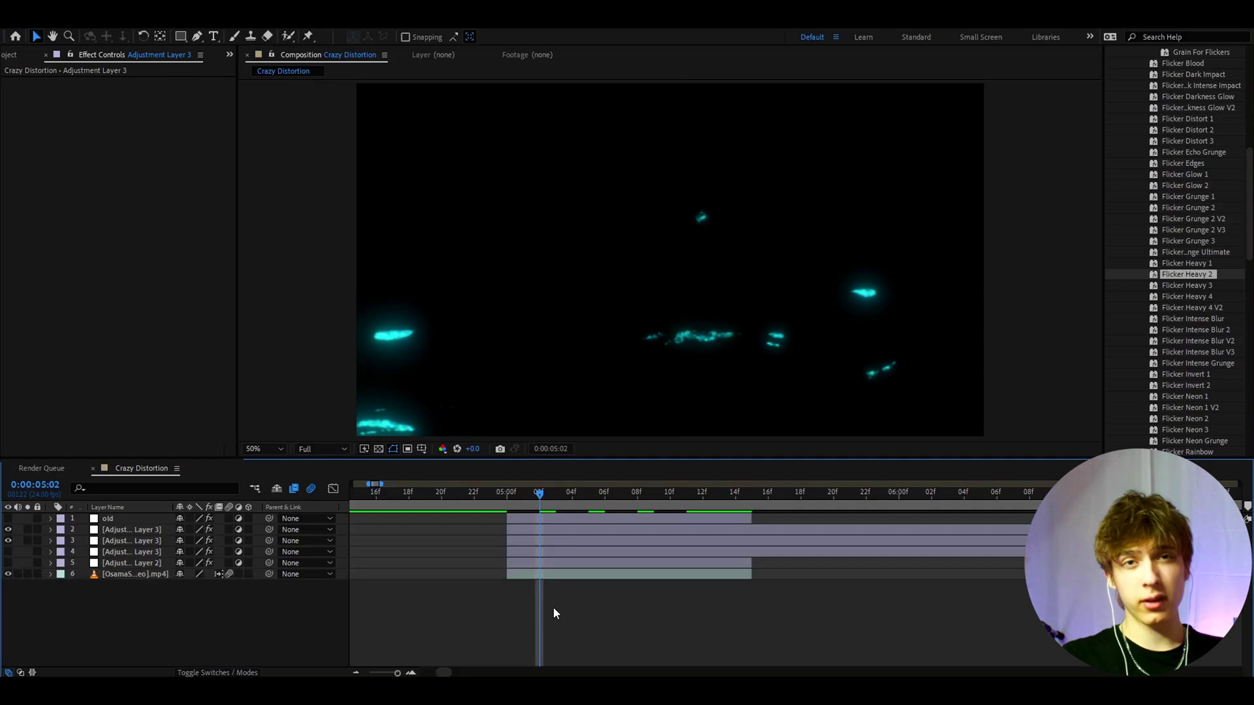